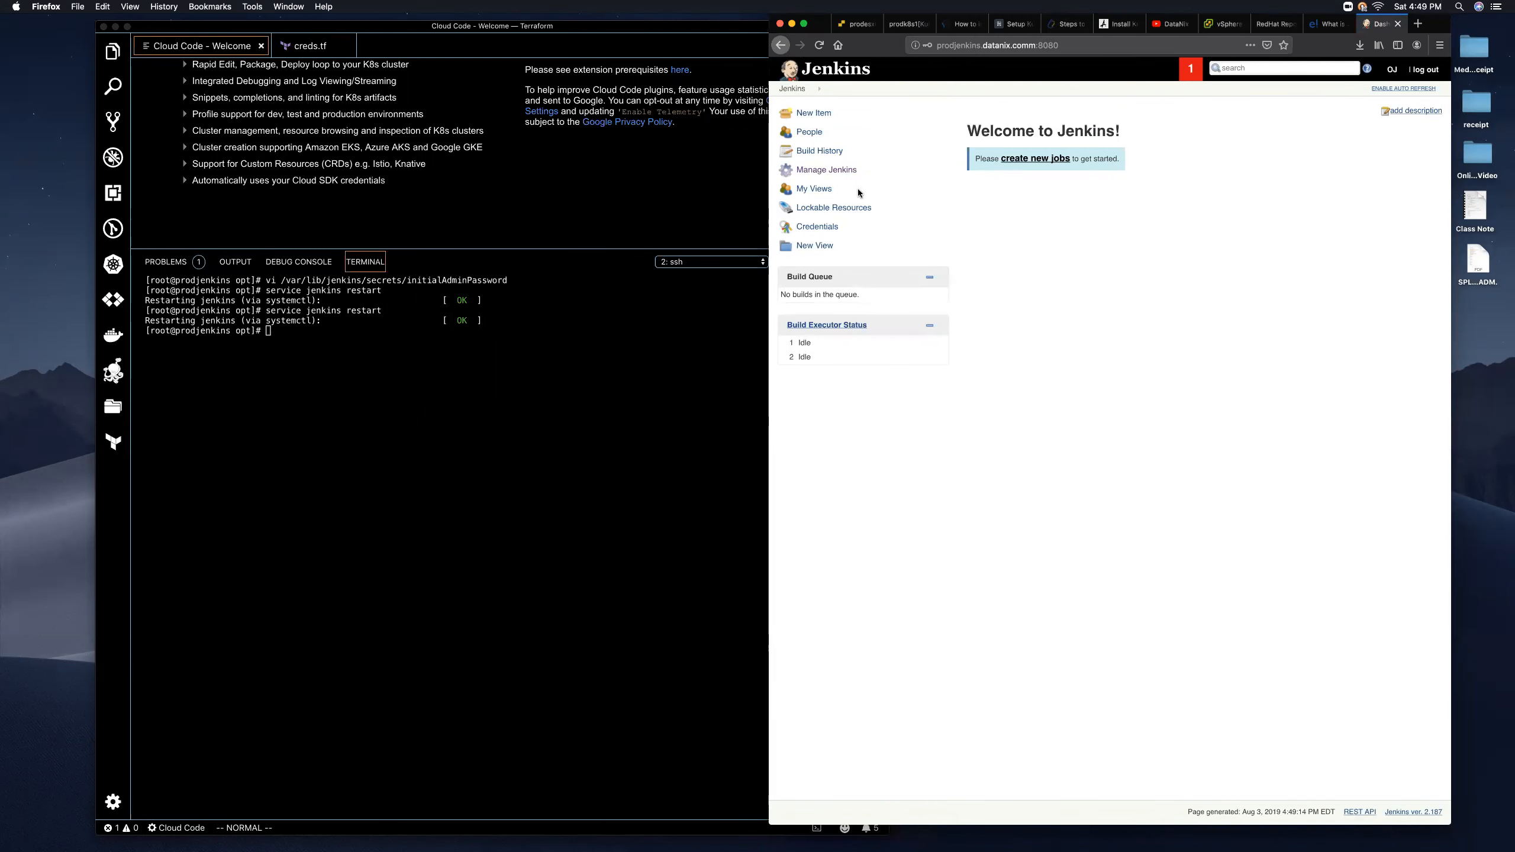
Open the Configure System page from Manage Jenkins and locate the Gitlab section.
left_click(827, 172)
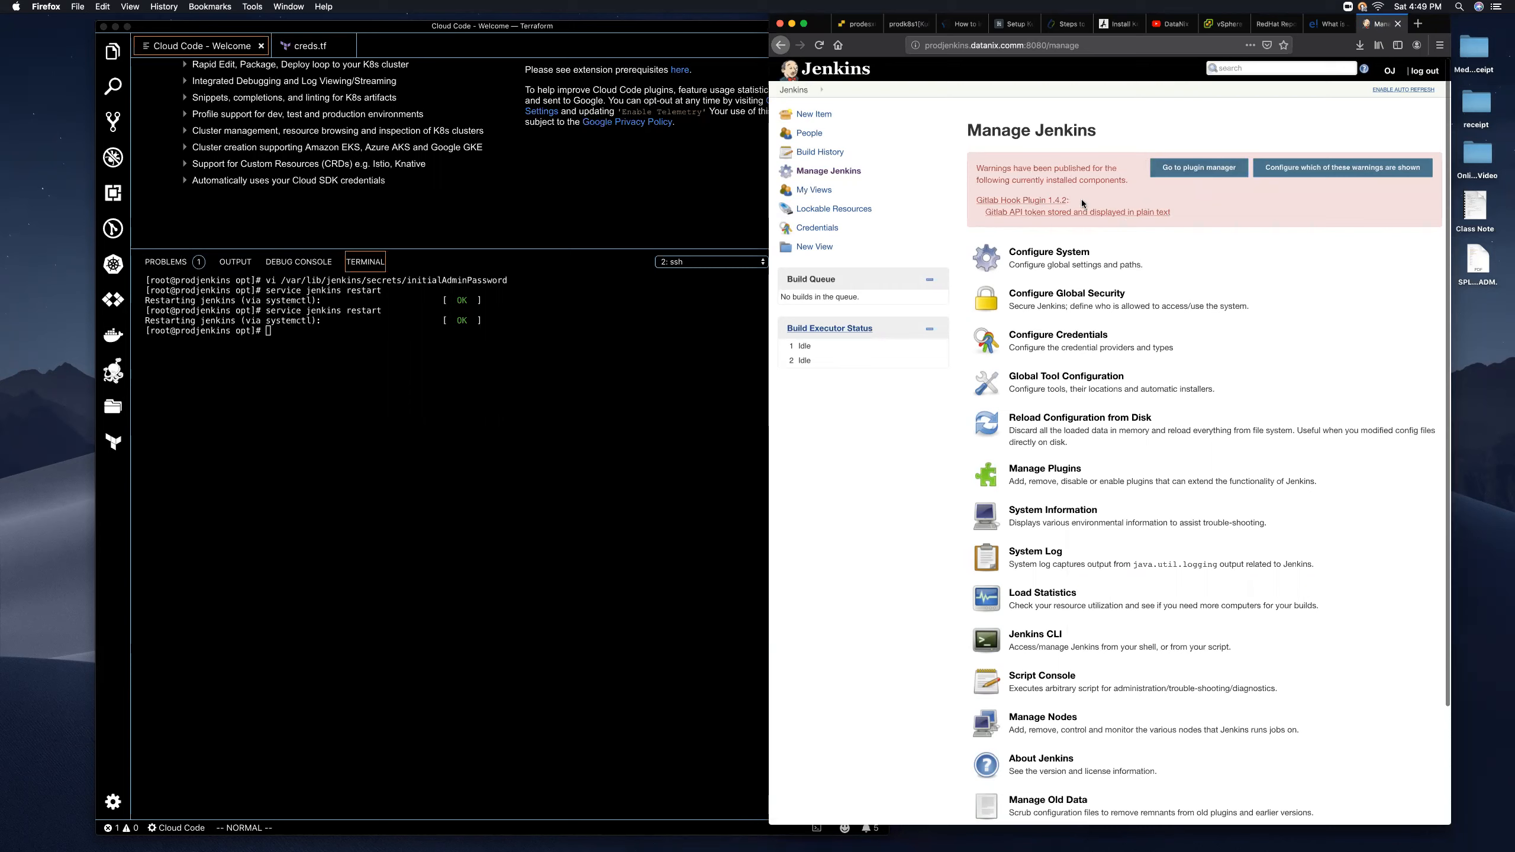
left_click(1067, 255)
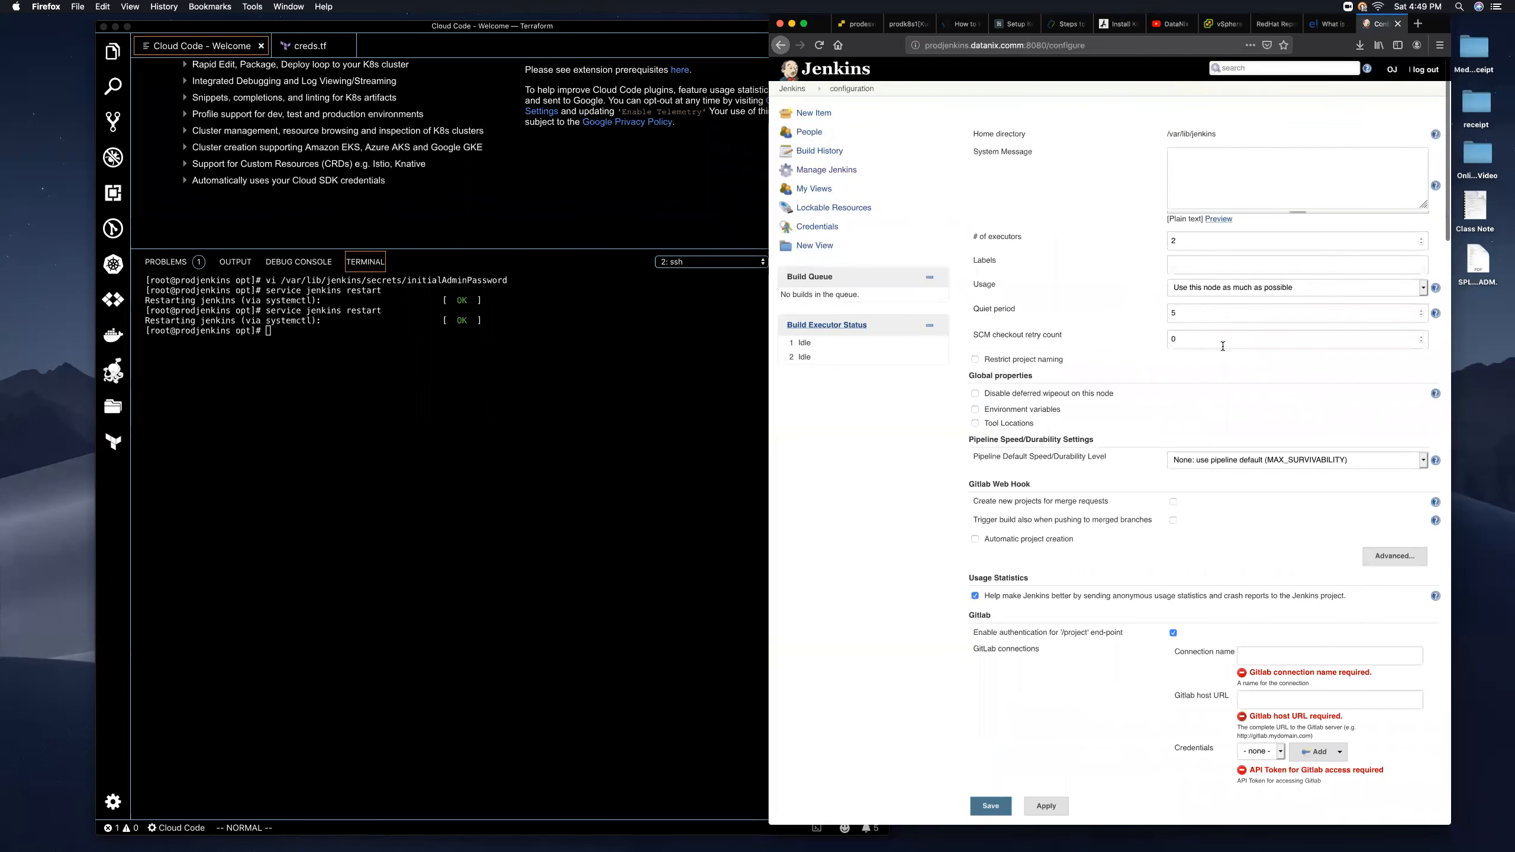
scroll(1224, 353, "down", 3)
scroll(1224, 352, "down", 5)
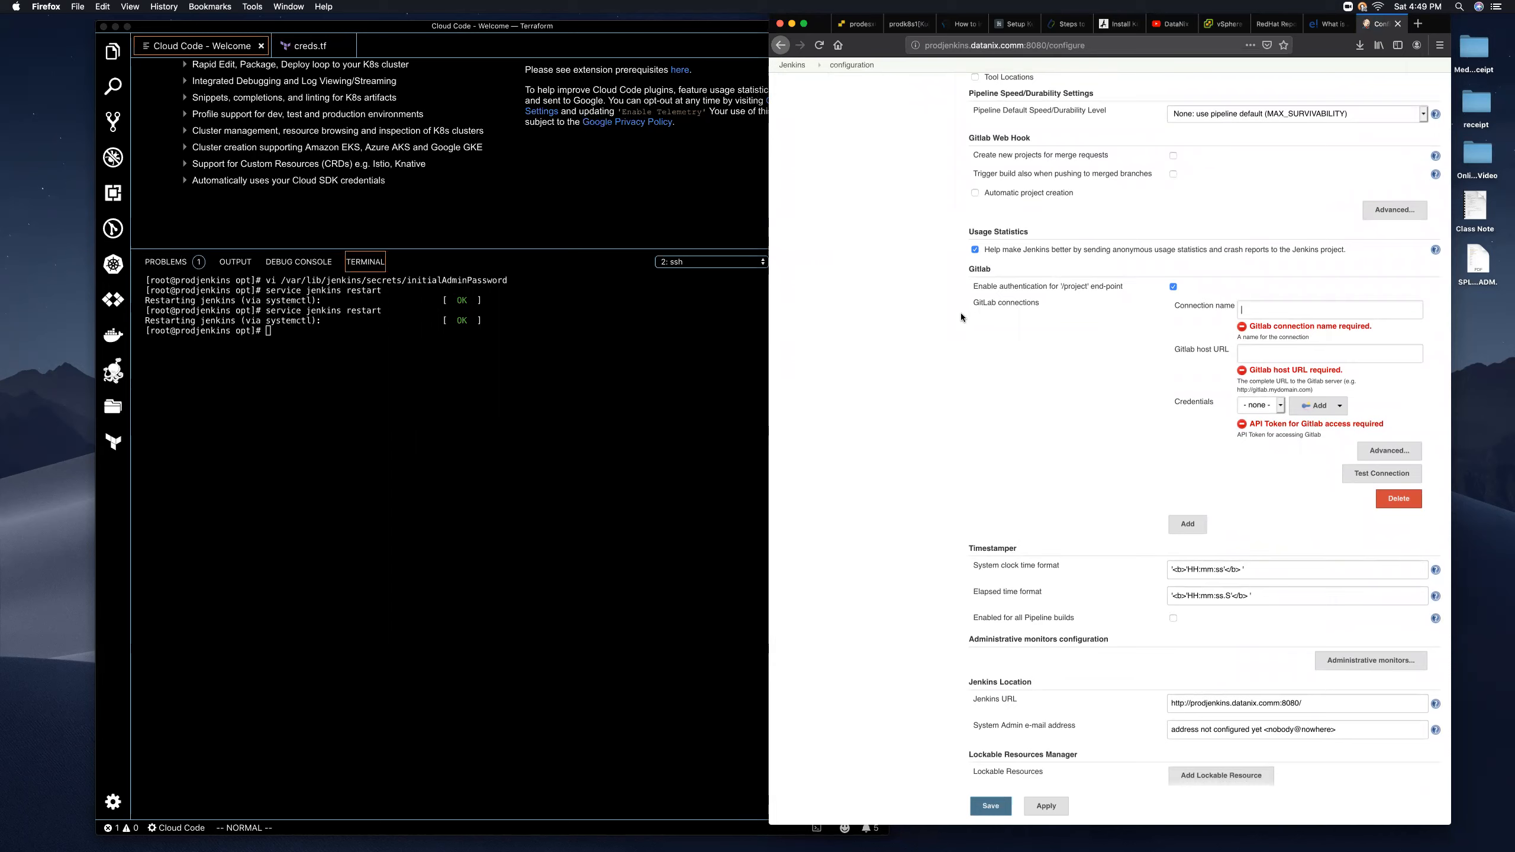
left_click_drag(993, 272, 964, 268)
Name the GitLab connection "My GitLab".
left_click(1264, 310)
type("my gitLab")
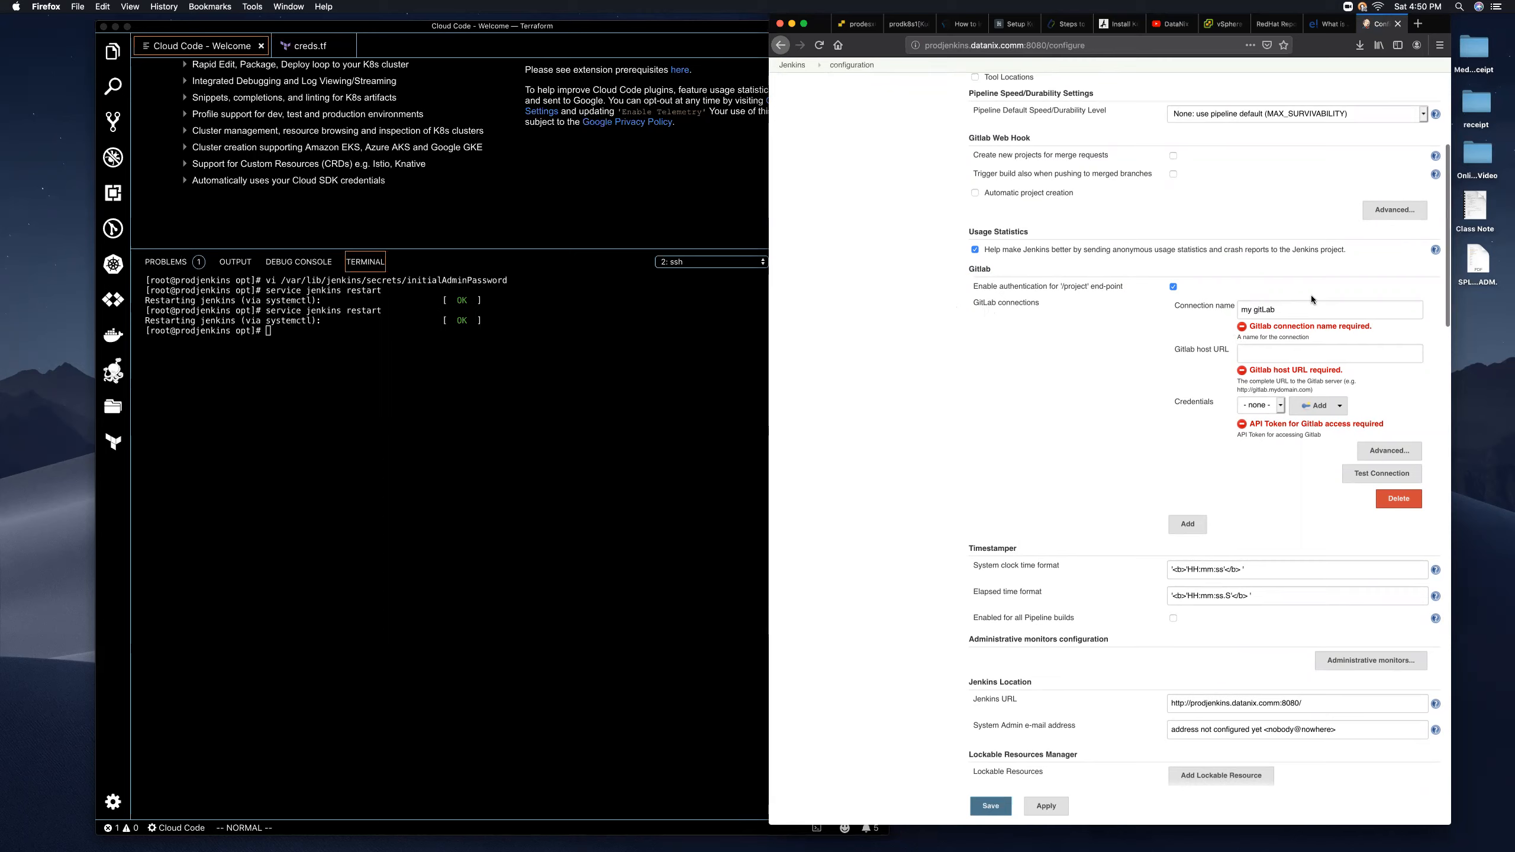
key("BackSpace")
key("BackSpace")
key("BackSpace")
key("BackSpace")
key("BackSpace")
key("BackSpace")
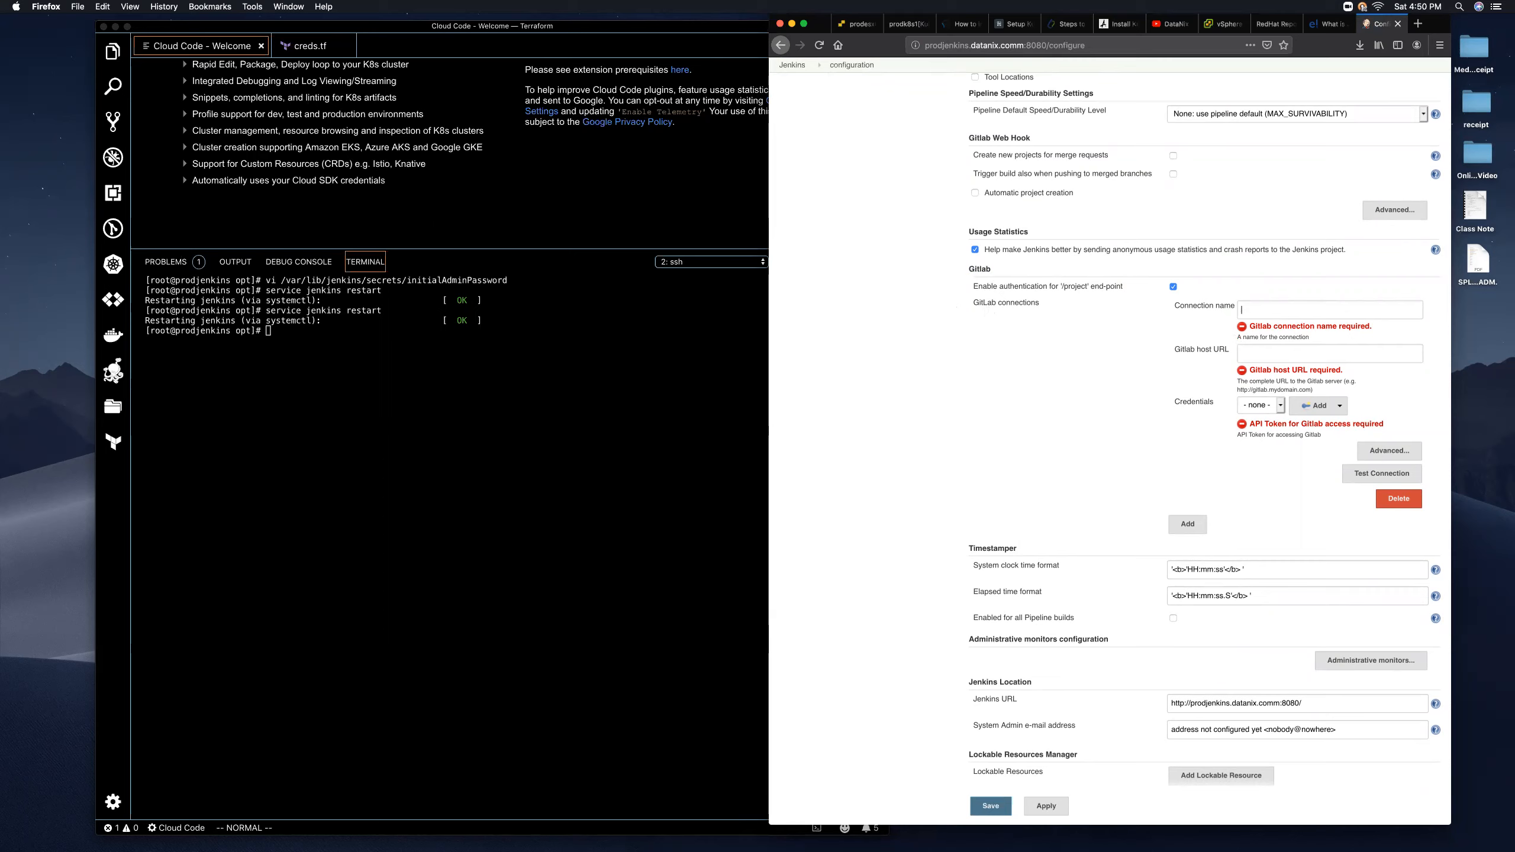
type("My GitLab")
scroll(1315, 298, "down", 1)
left_click(1267, 341)
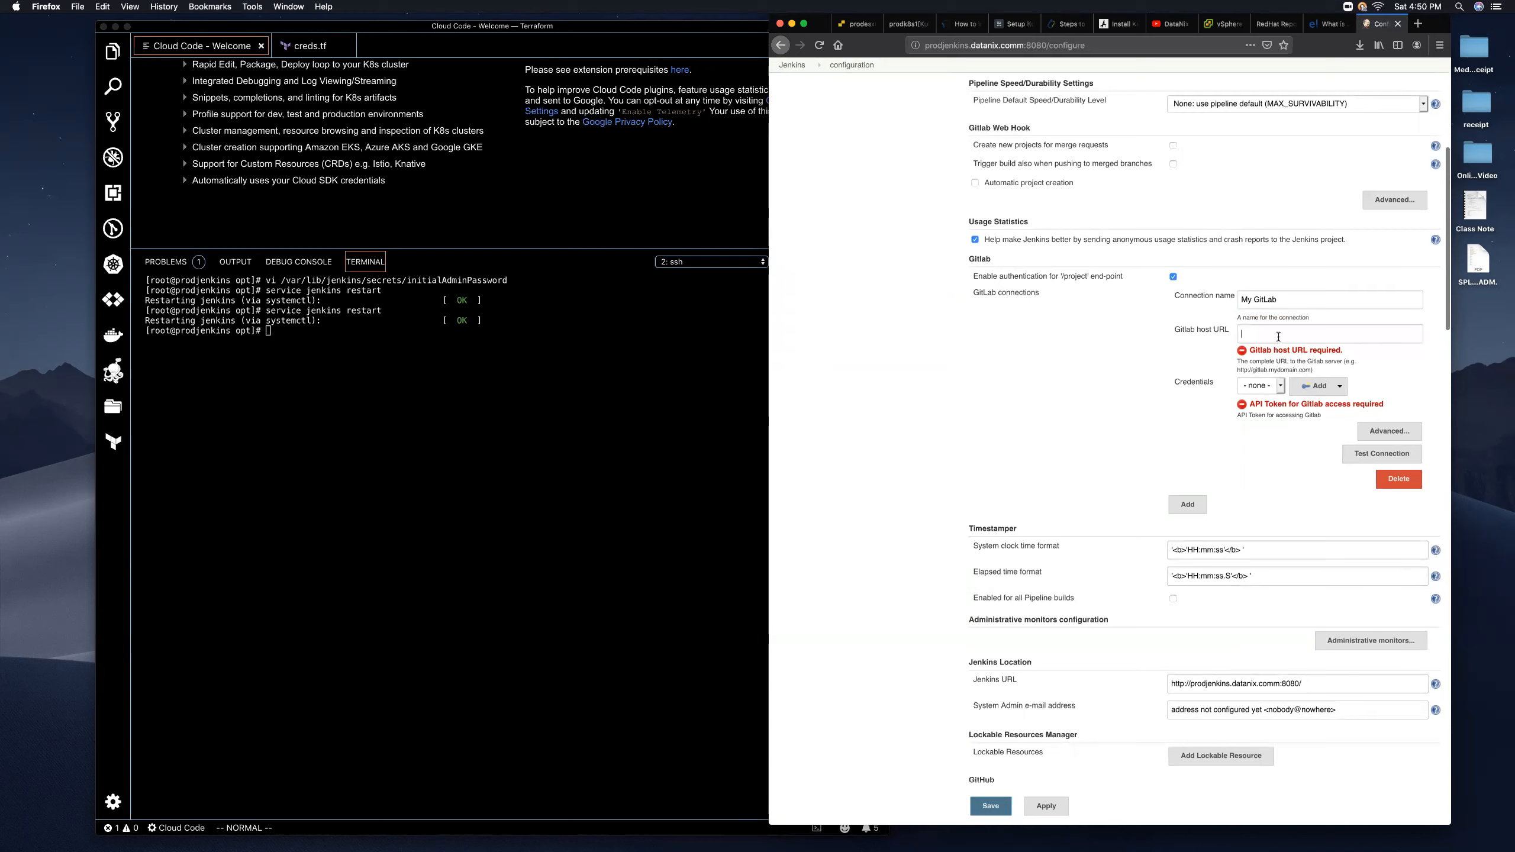
type("http://")
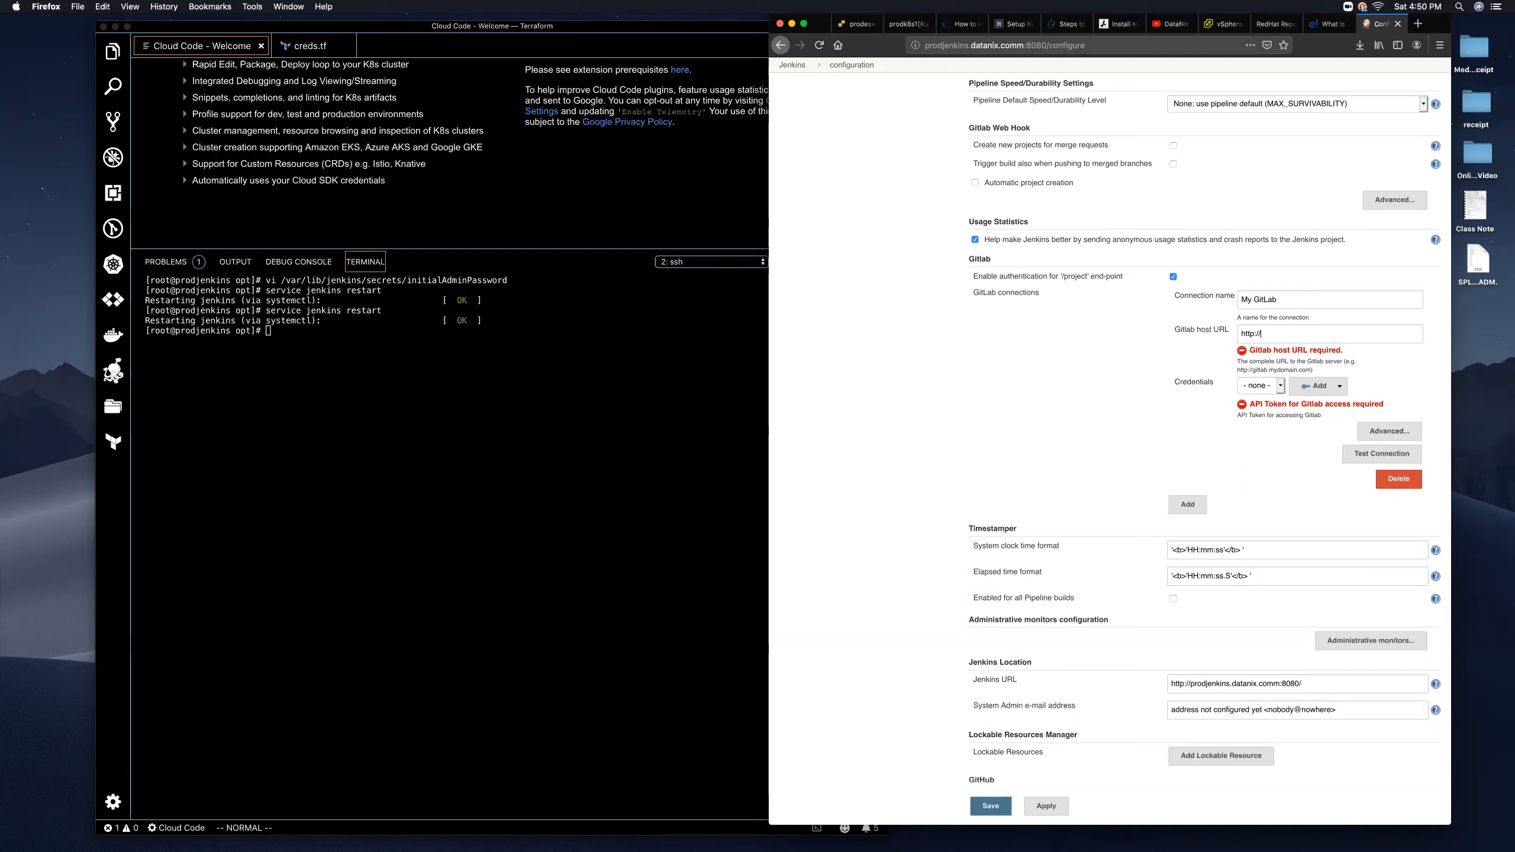
type("dgitlab.datanix.comm")
scroll(1275, 352, "down", 1)
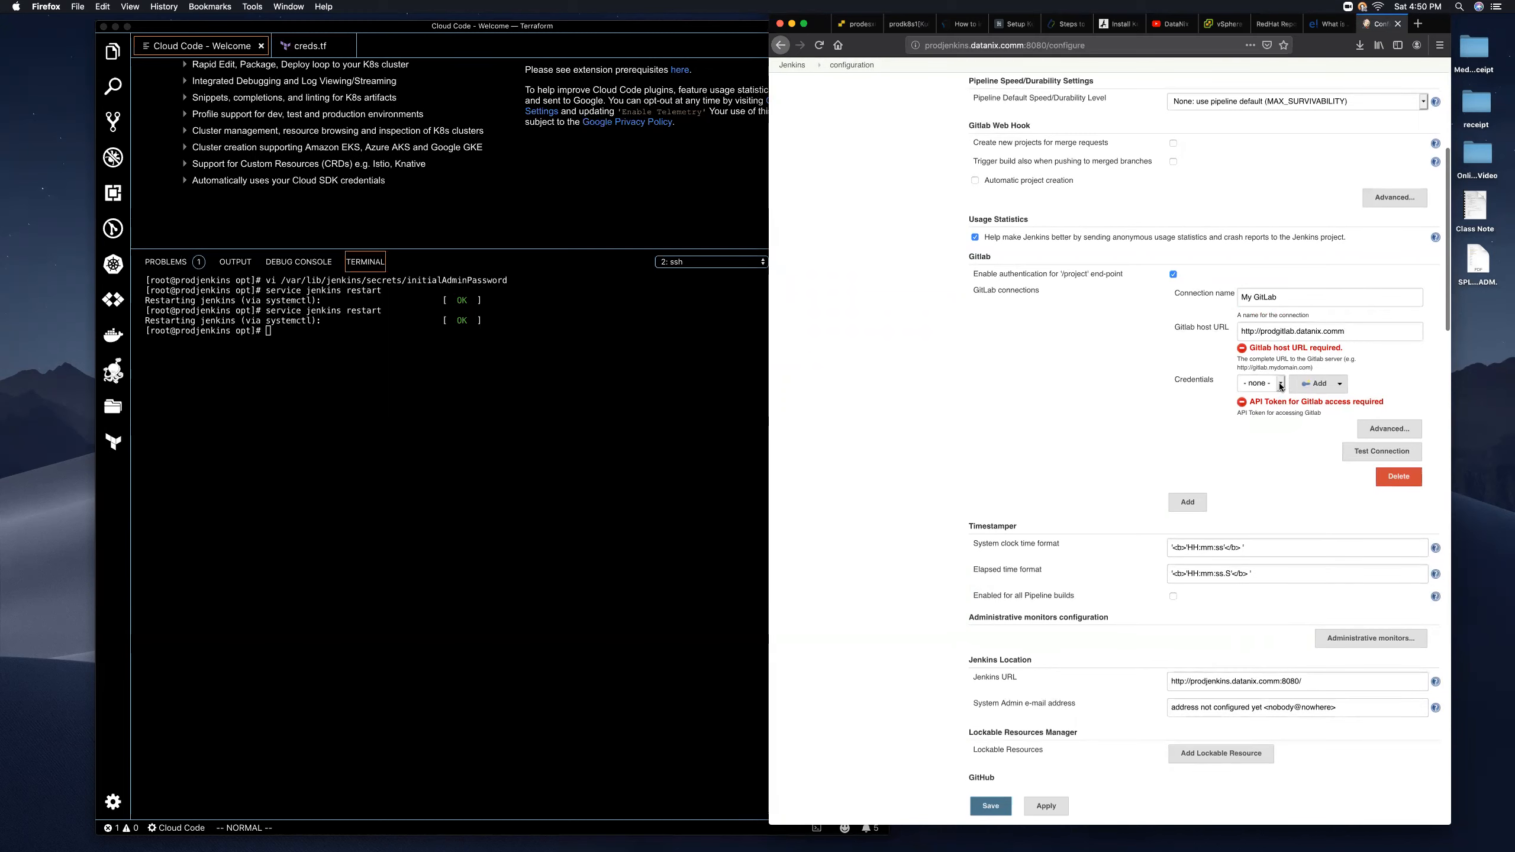
left_click(1281, 387)
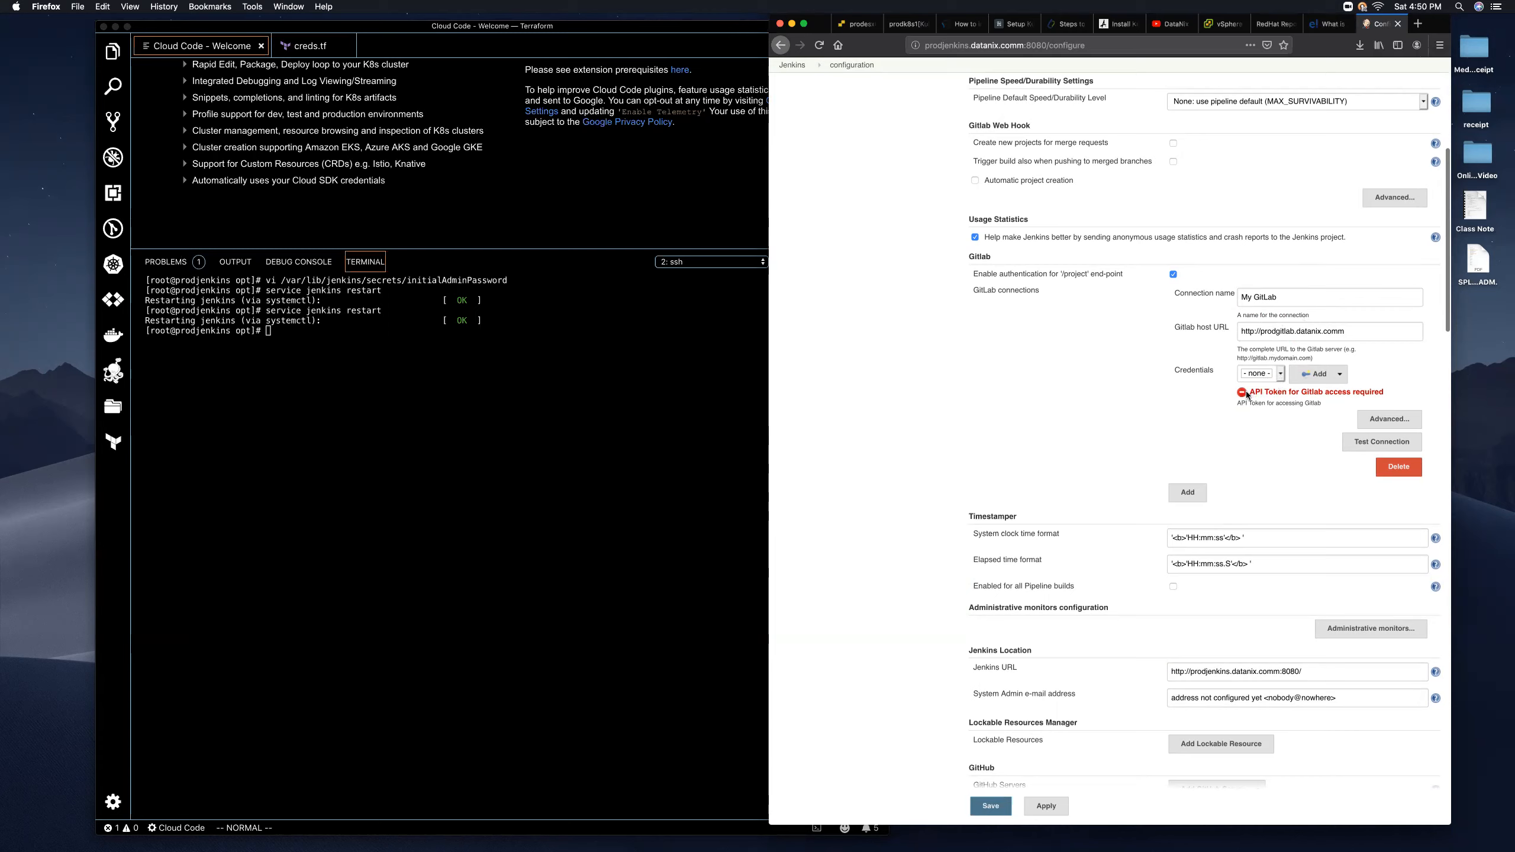
Examine the API token requirement of the GitLab connection and look through the other sections of the system configuration.
left_click_drag(1247, 395, 1385, 396)
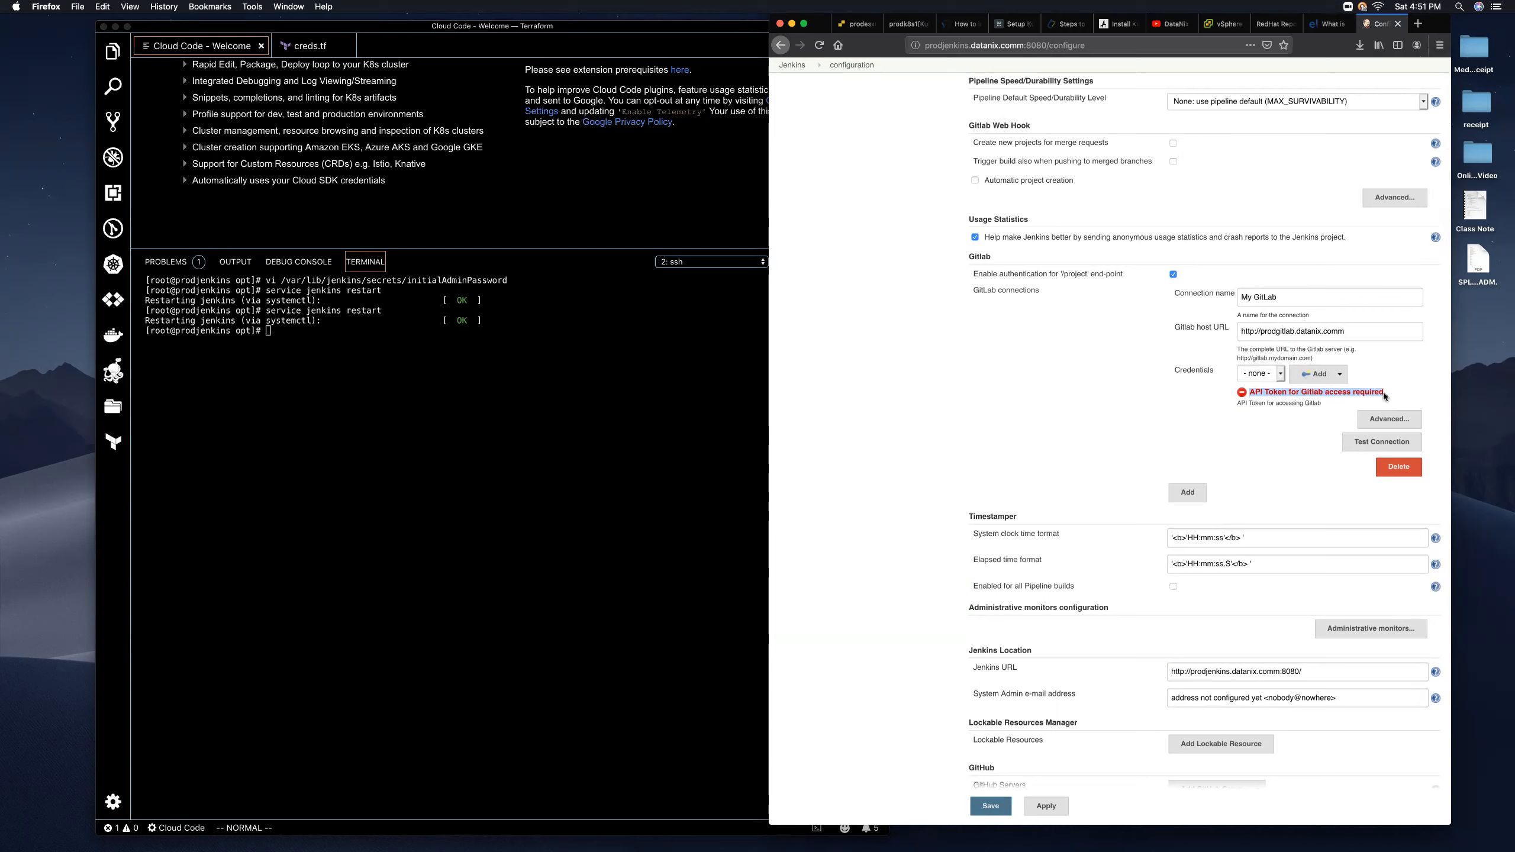
left_click(1350, 404)
left_click_drag(1385, 394, 1250, 398)
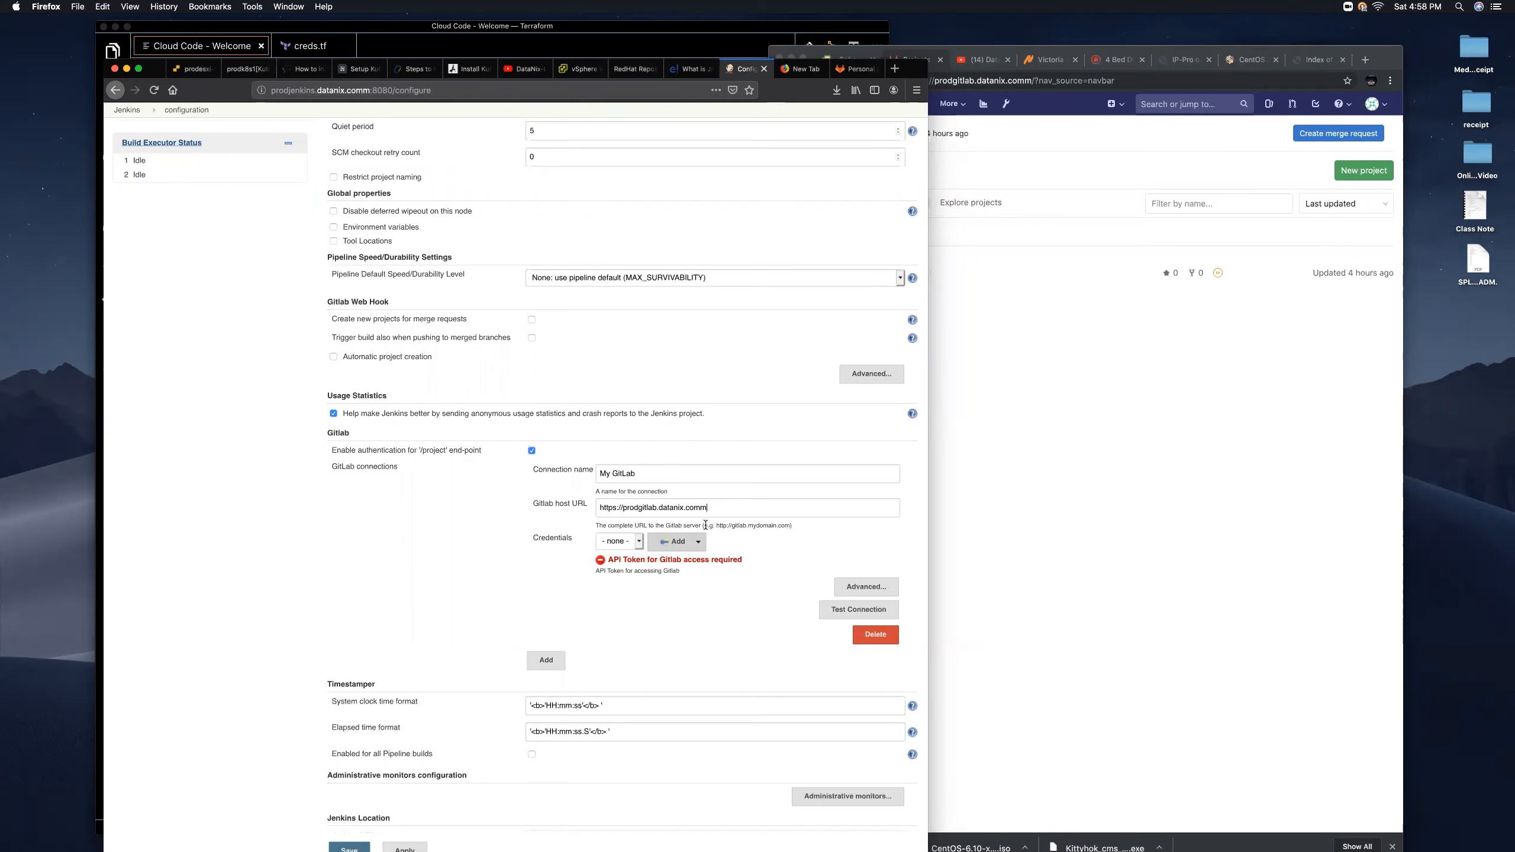
left_click_drag(608, 561, 745, 561)
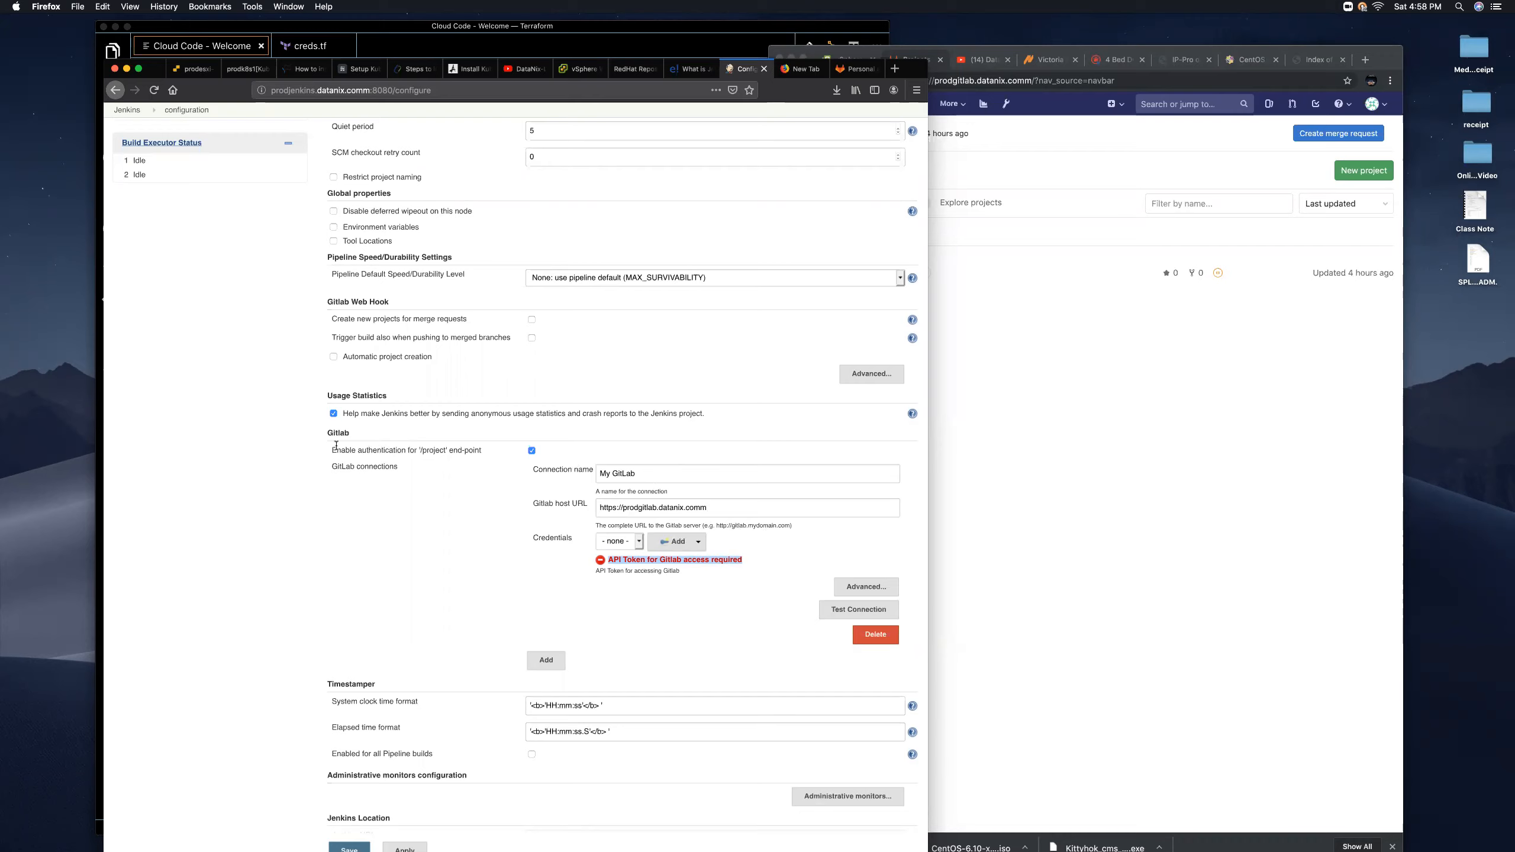
left_click_drag(328, 436, 357, 436)
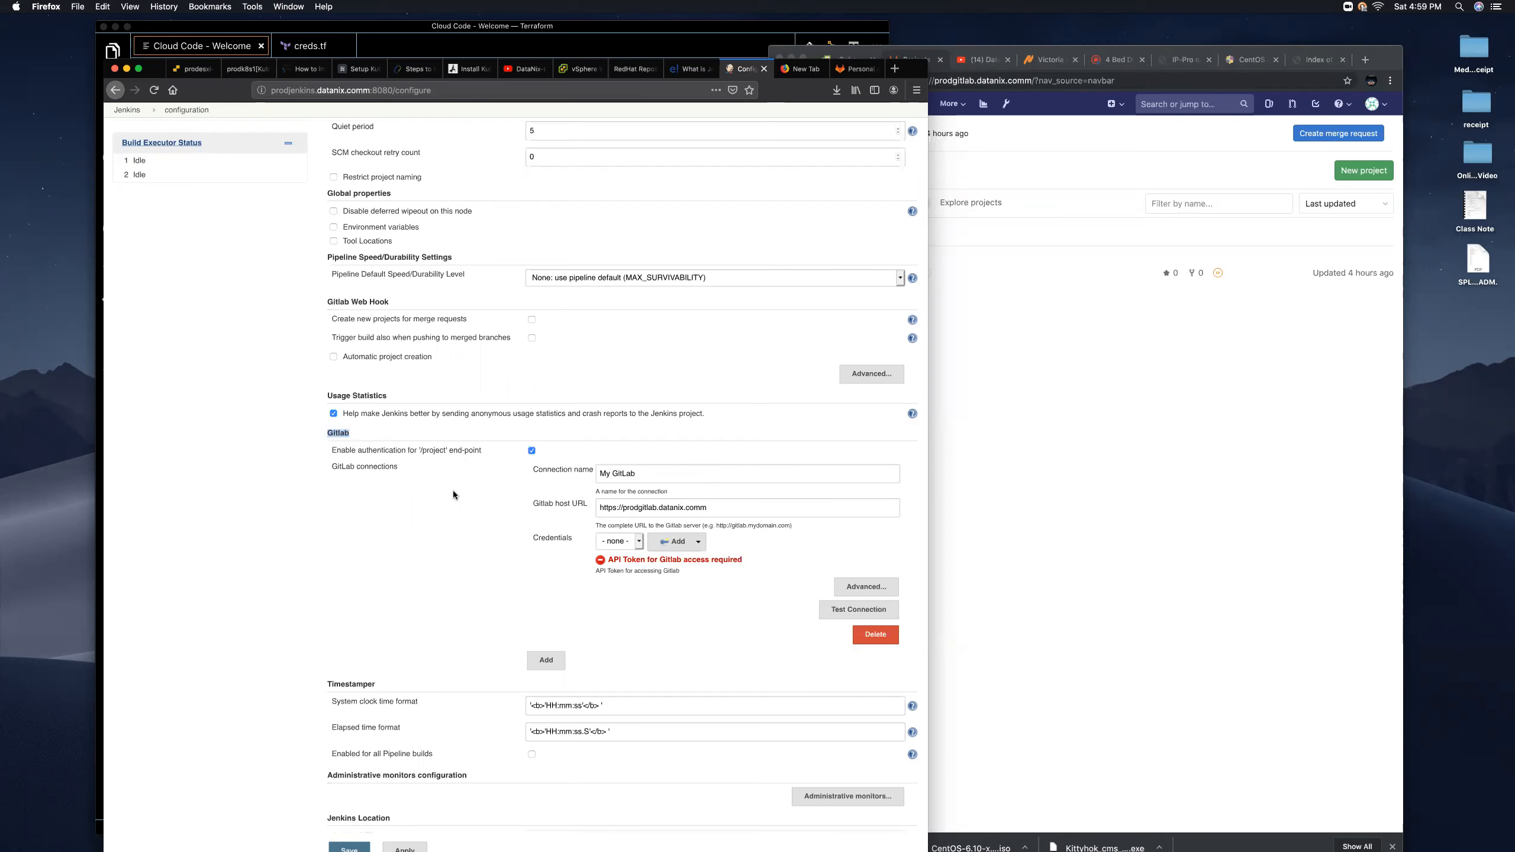
scroll(453, 492, "up", 5)
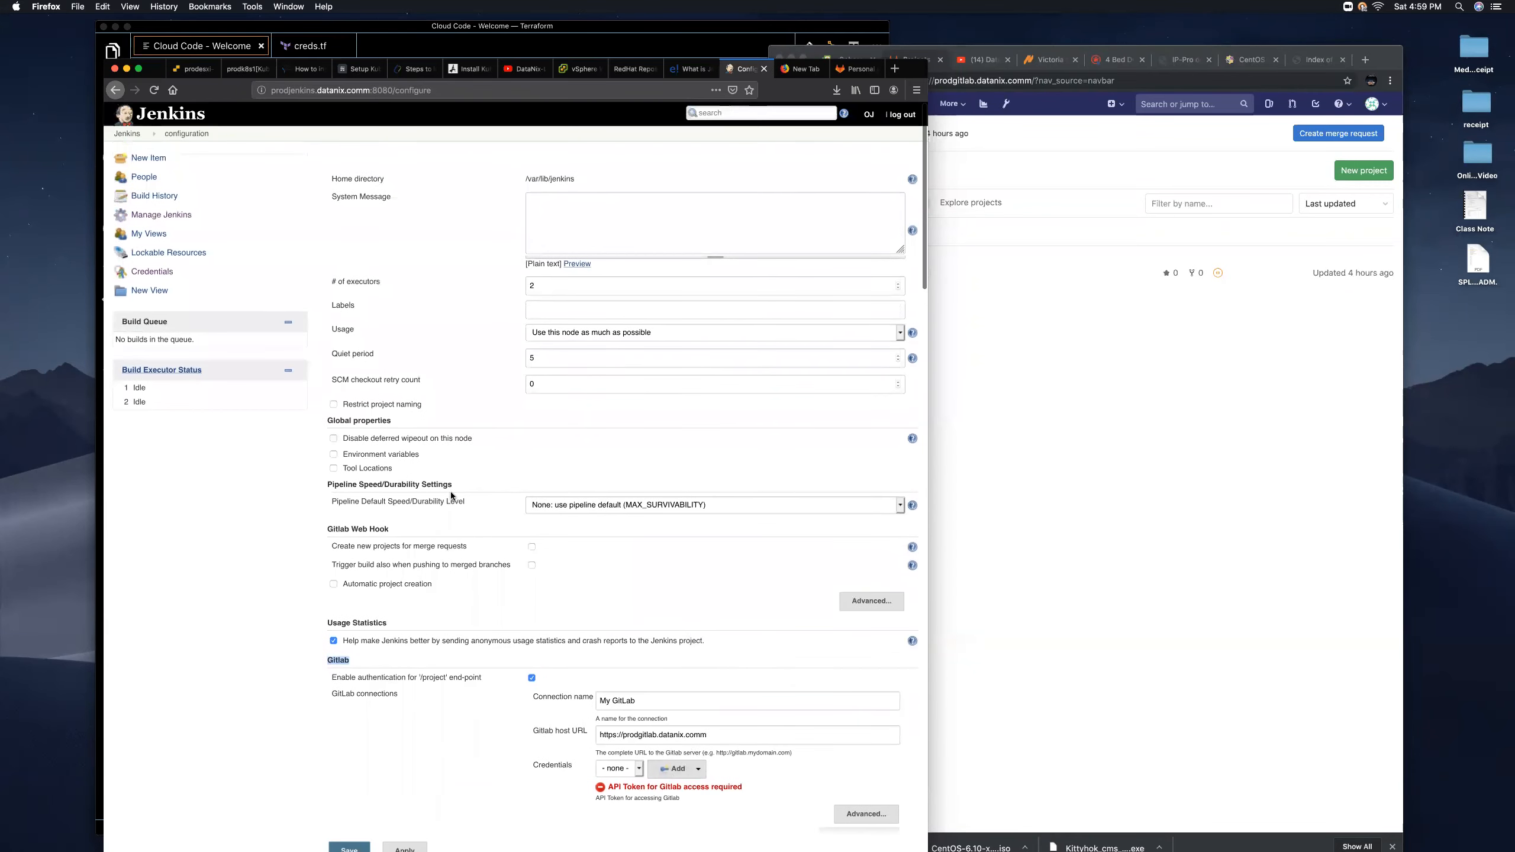
scroll(450, 493, "down", 5)
scroll(450, 493, "down", 6)
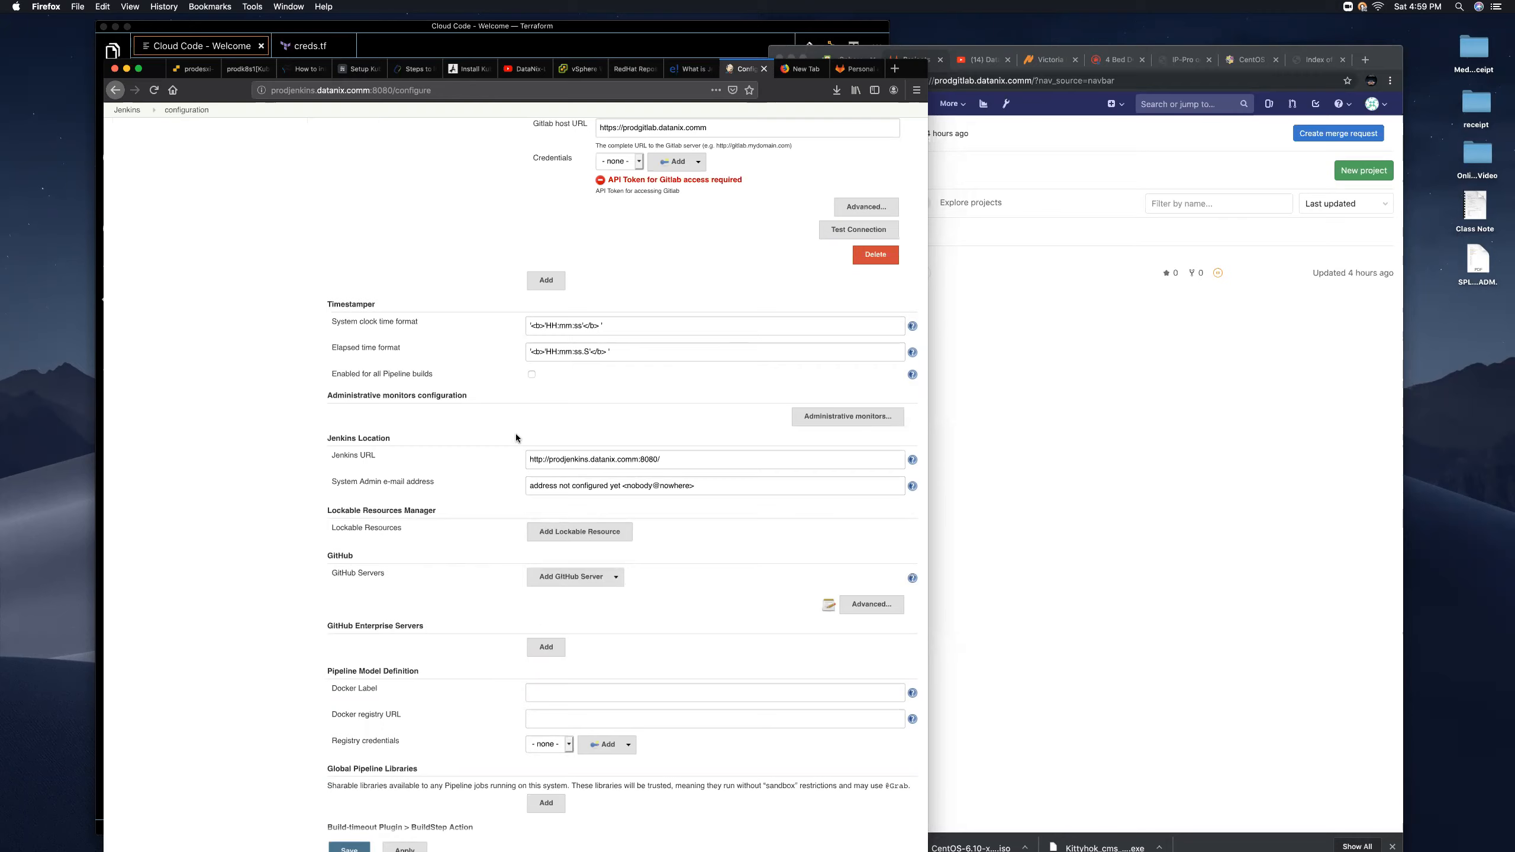
scroll(516, 437, "up", 5)
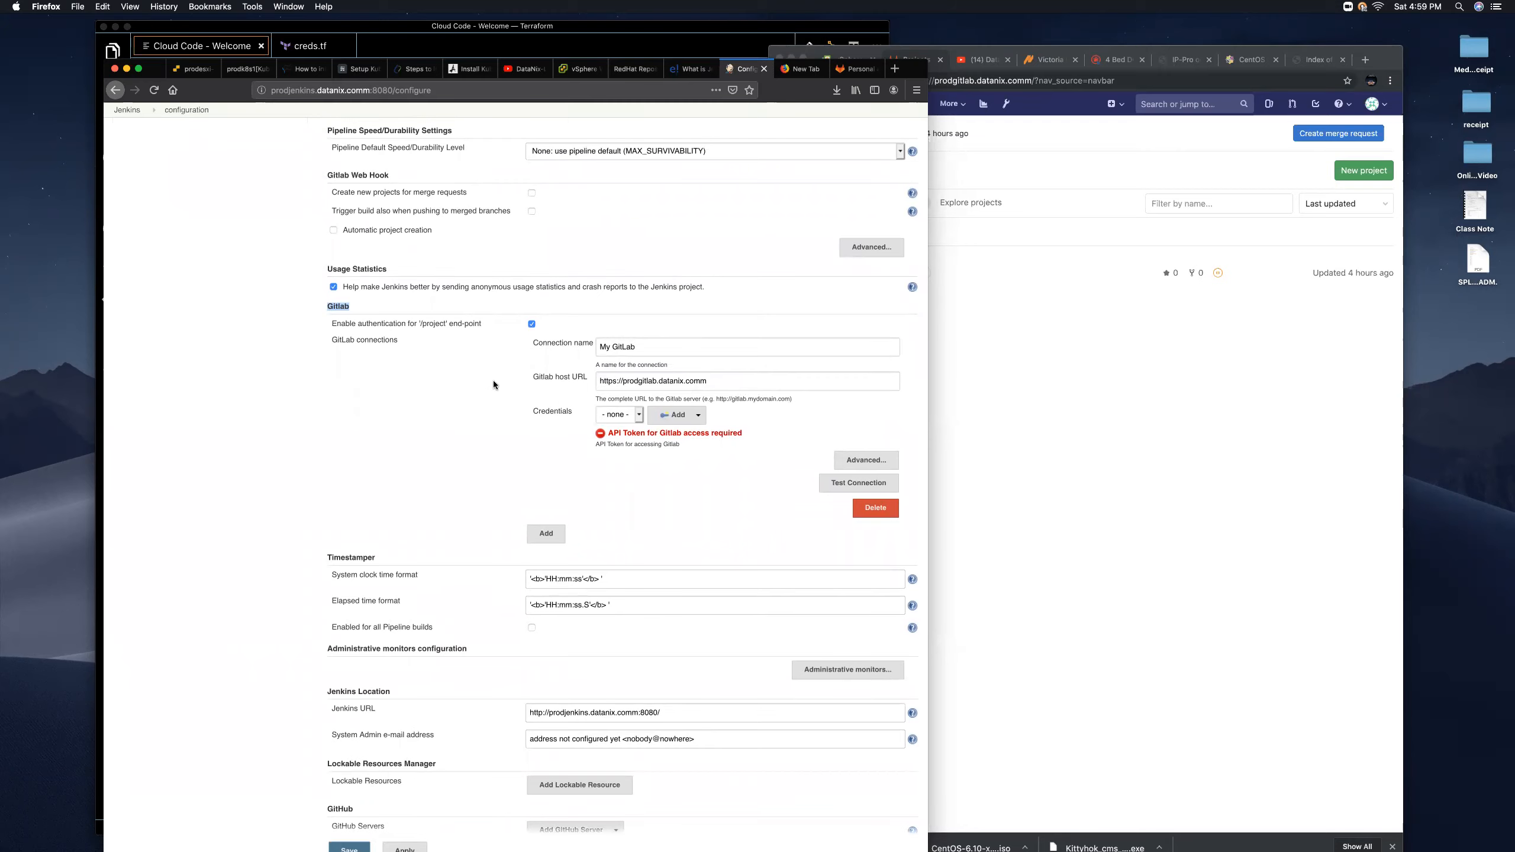
scroll(505, 374, "up", 3)
scroll(516, 373, "down", 1)
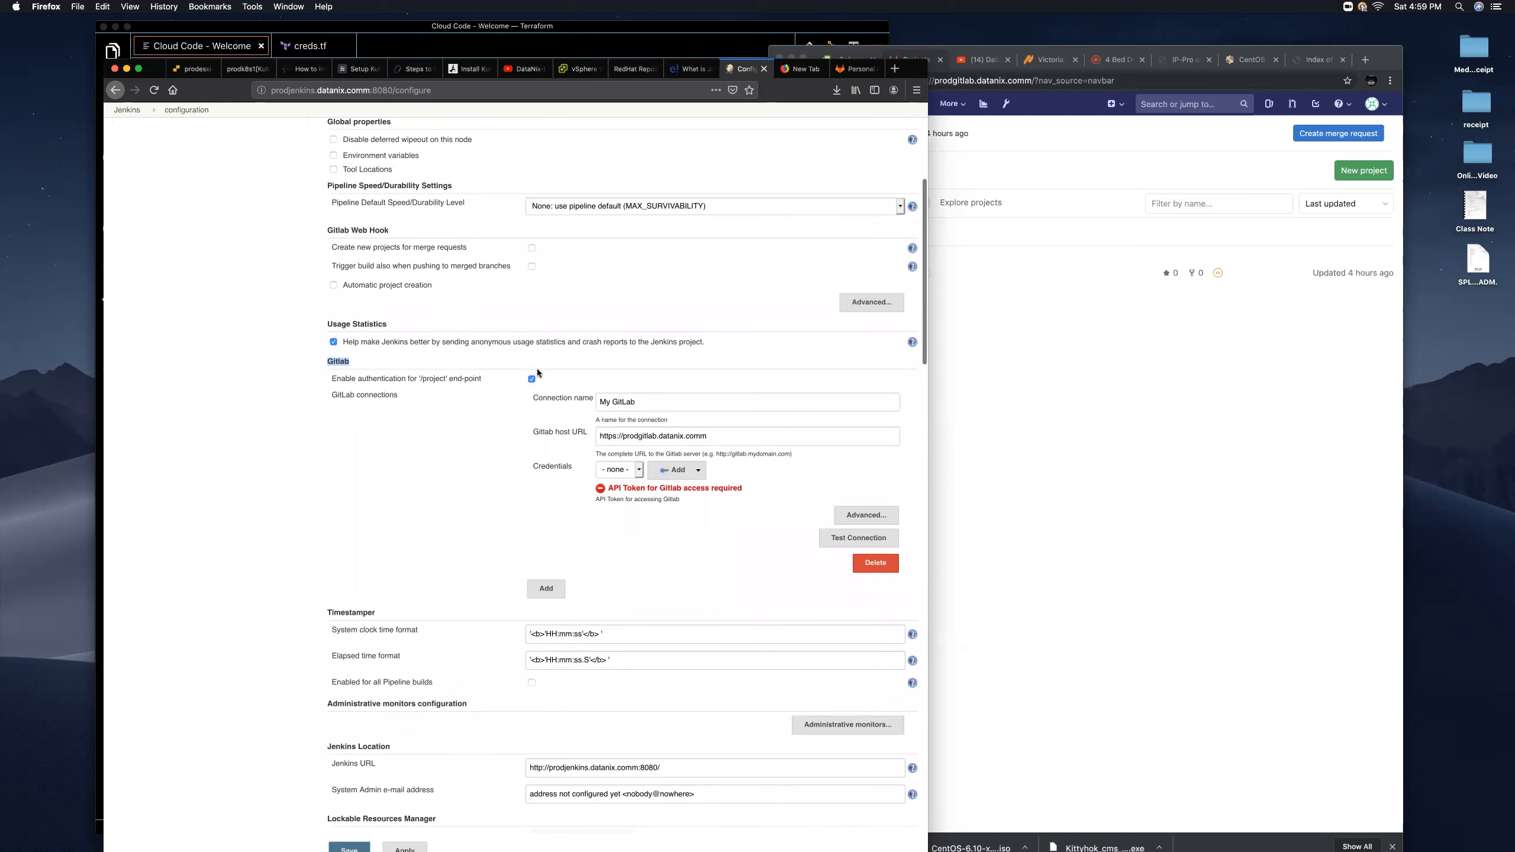
scroll(607, 441, "down", 15)
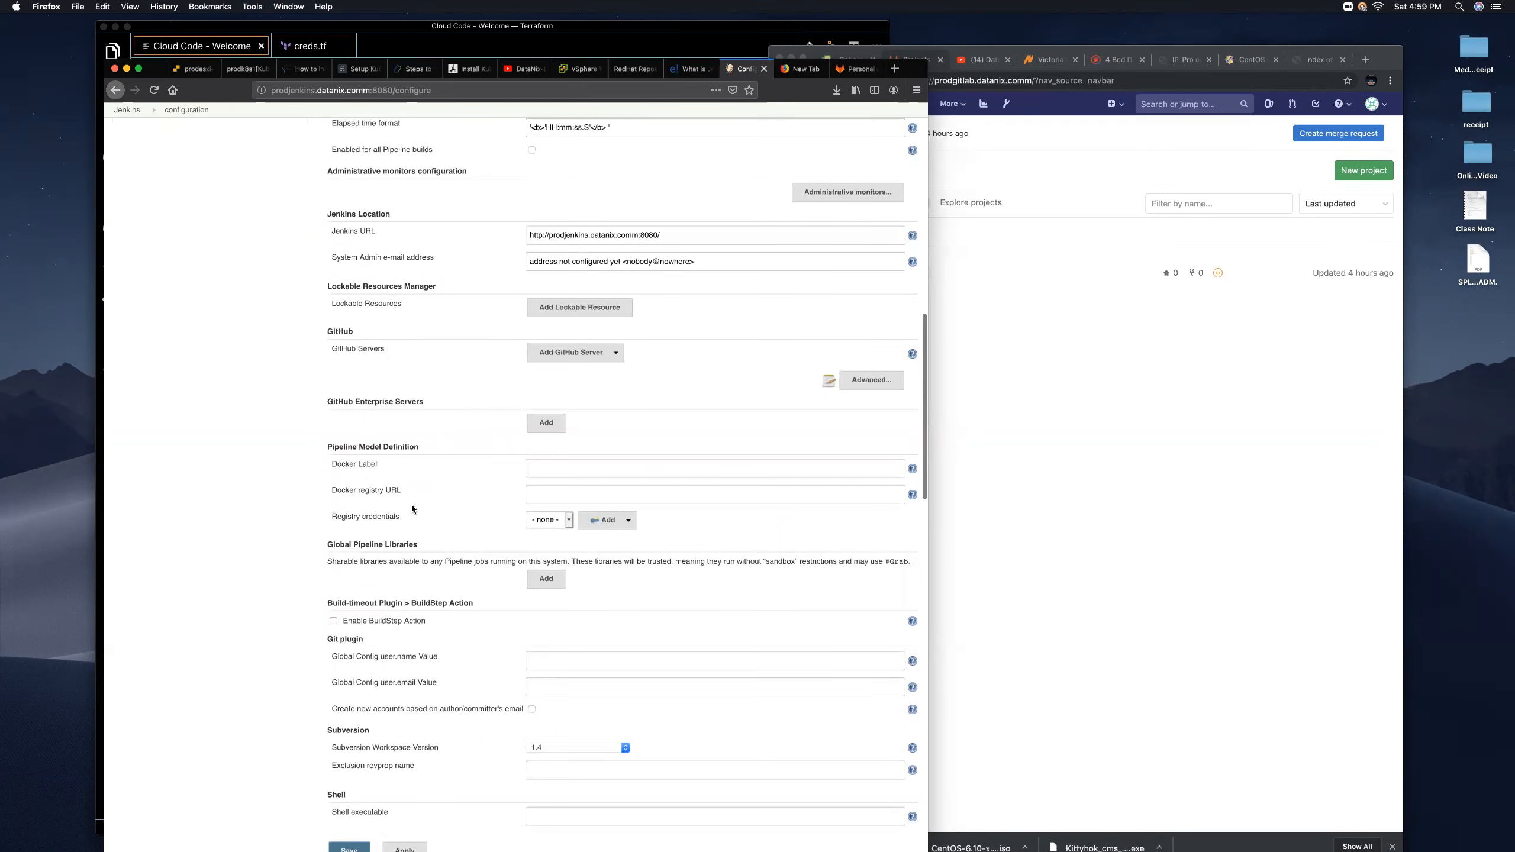
scroll(412, 504, "down", 3)
scroll(459, 556, "down", 1)
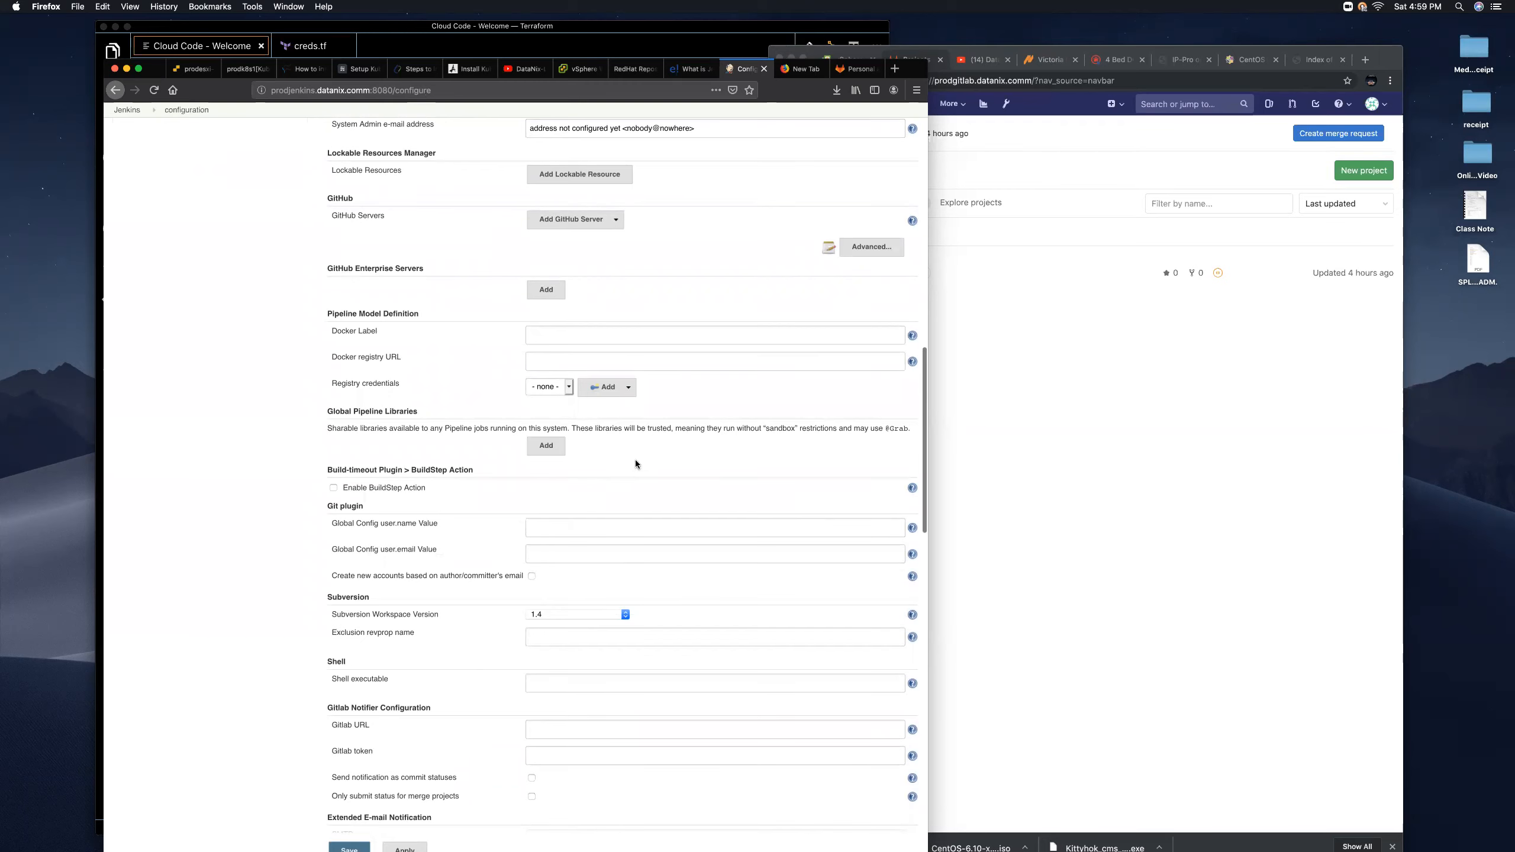
scroll(646, 425, "down", 2)
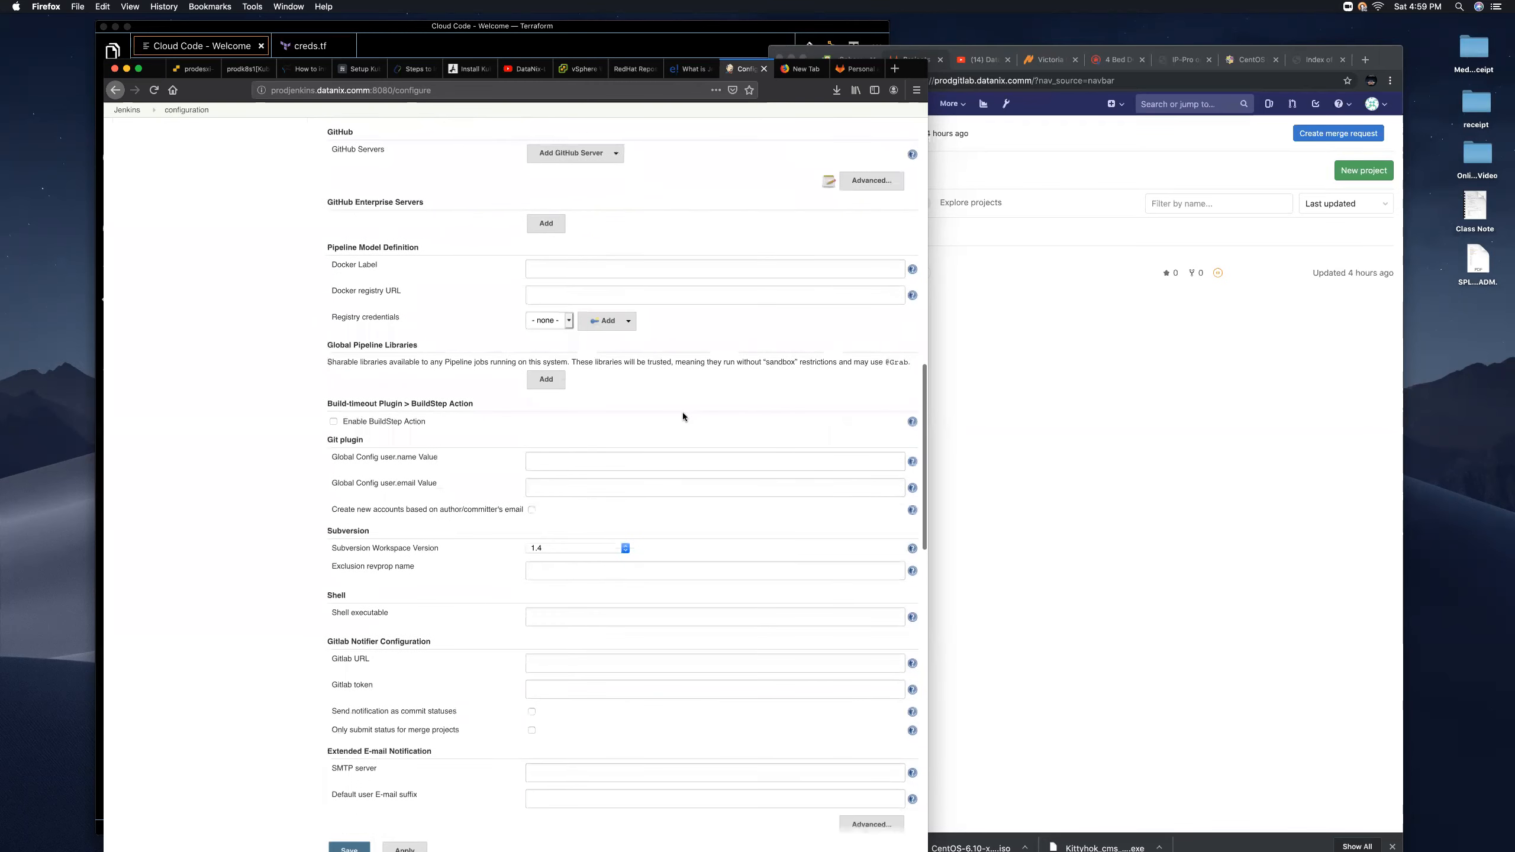
scroll(600, 471, "up", 20)
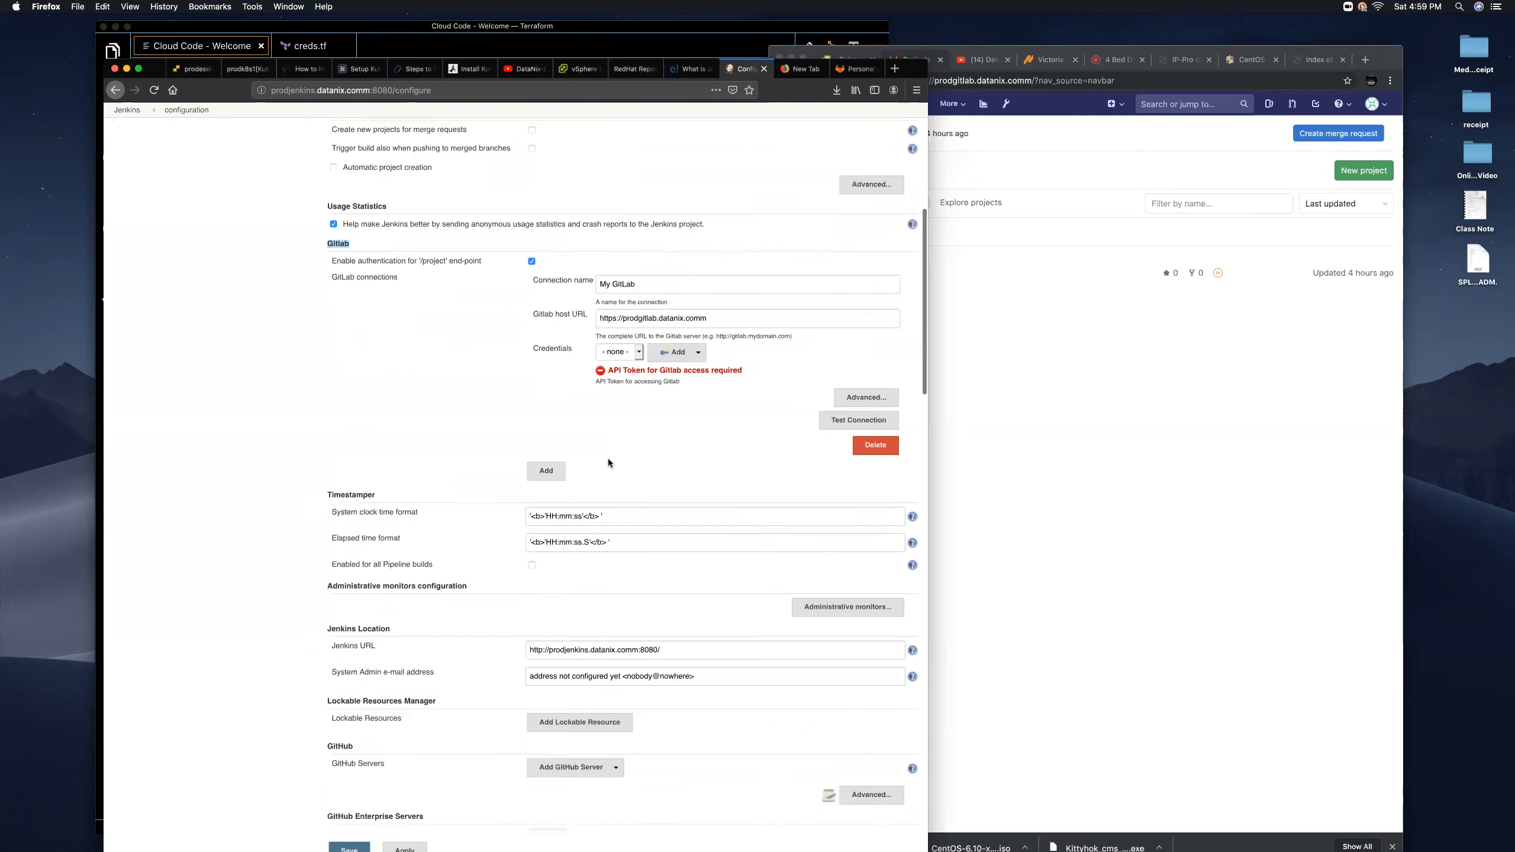
Review the GitLab connection's name, host URL and credentials requirement.
left_click_drag(750, 448, 608, 425)
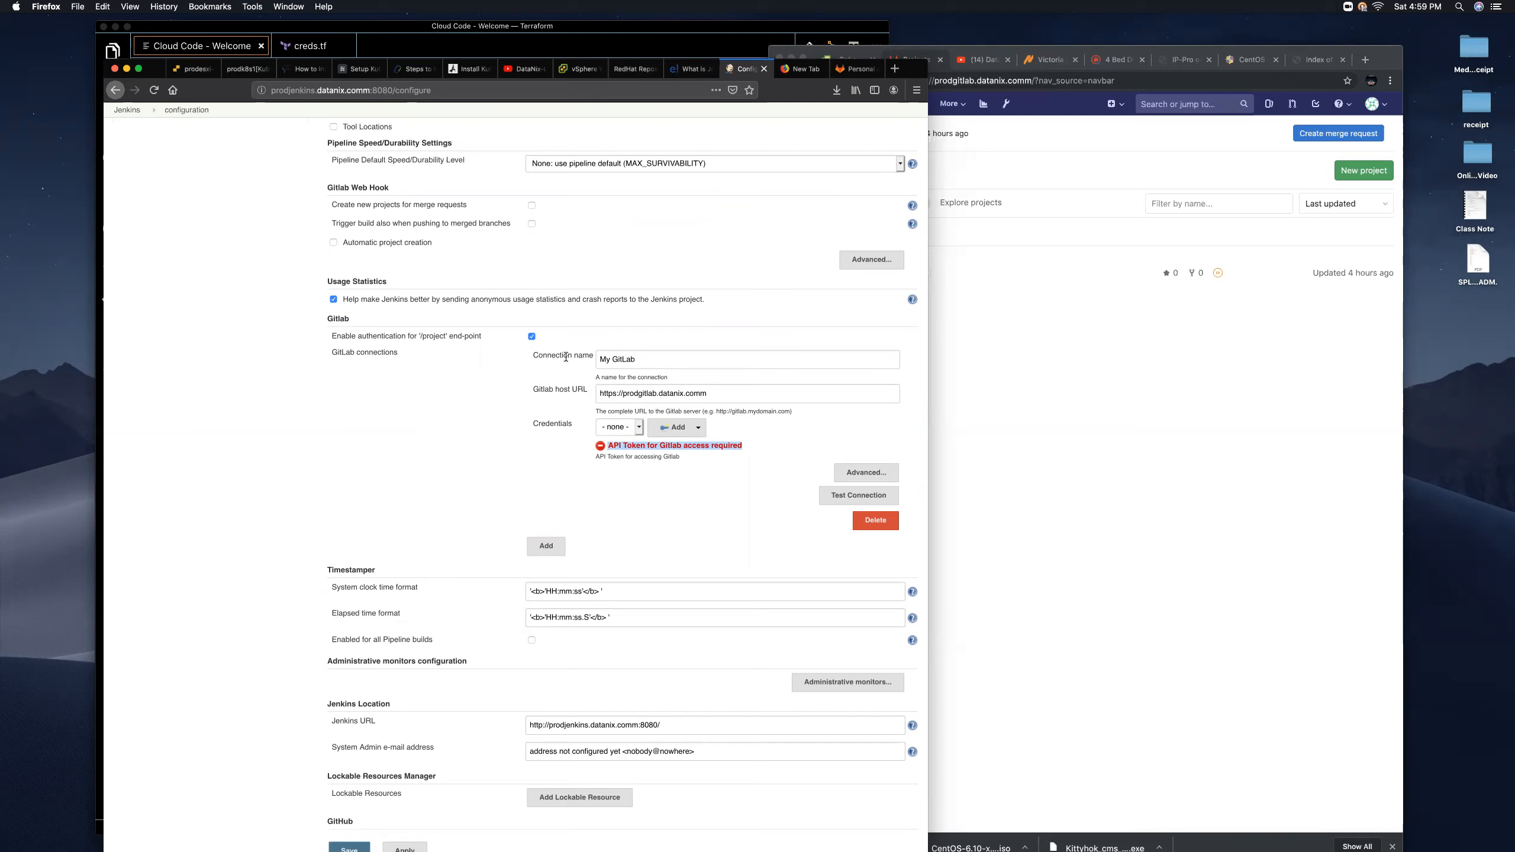
left_click_drag(636, 359, 599, 359)
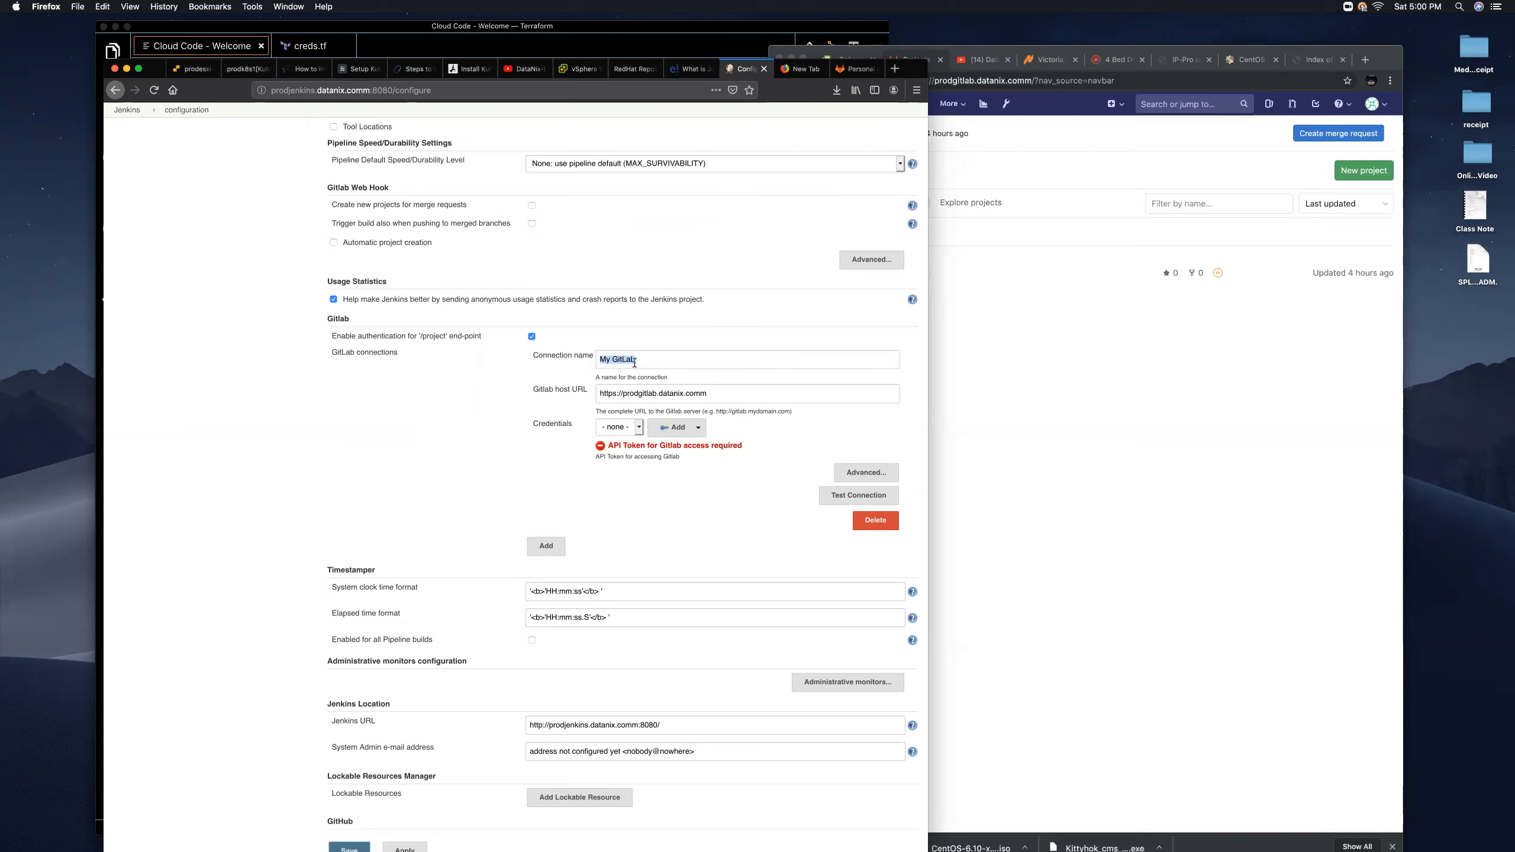
left_click_drag(711, 395, 598, 395)
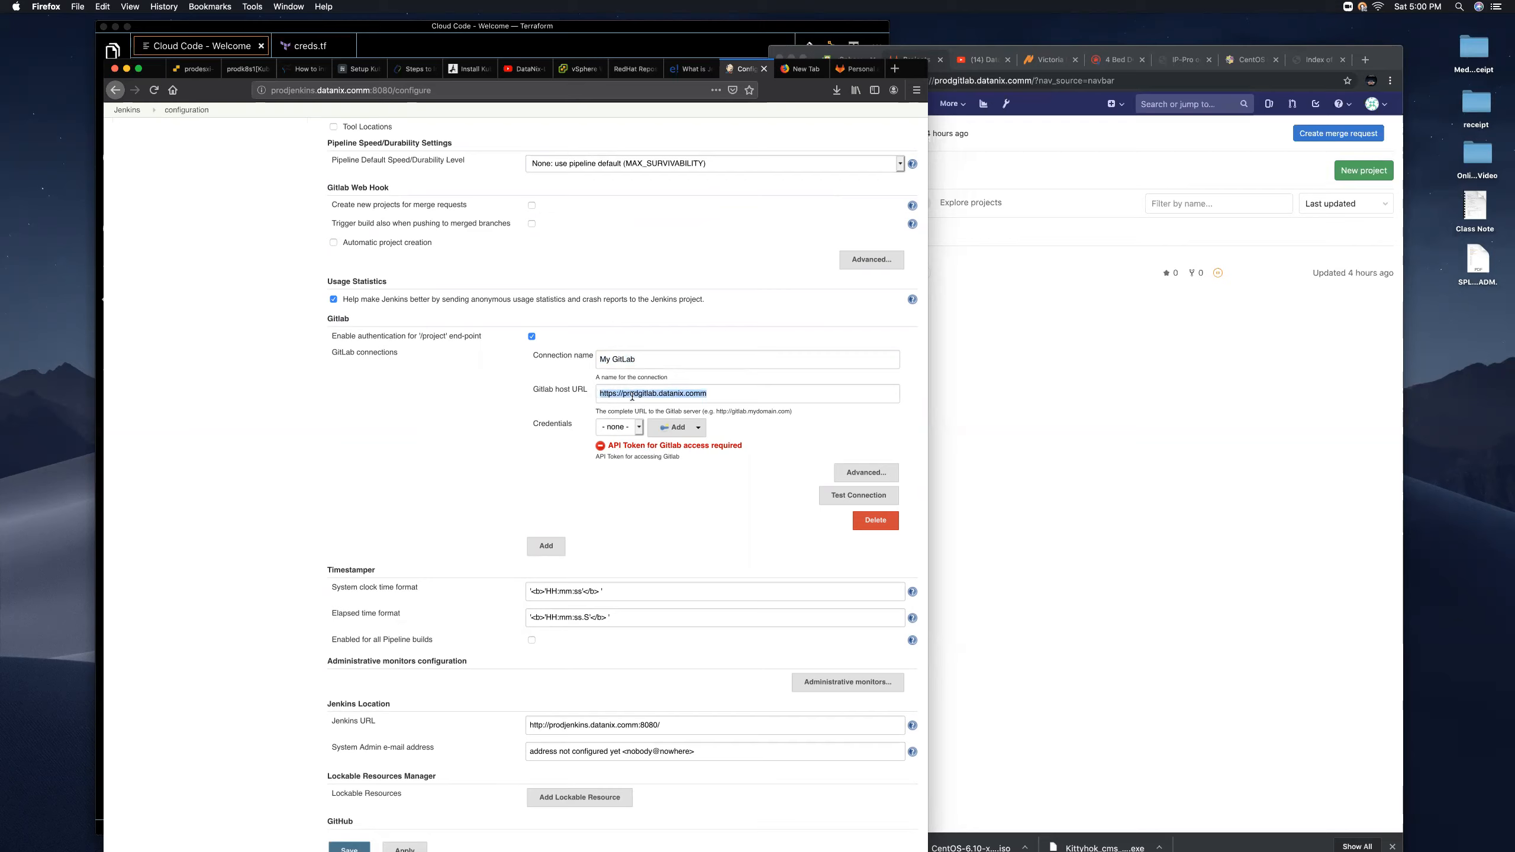
left_click_drag(709, 394, 600, 391)
left_click_drag(715, 391, 578, 394)
left_click_drag(720, 394, 595, 395)
left_click(647, 397)
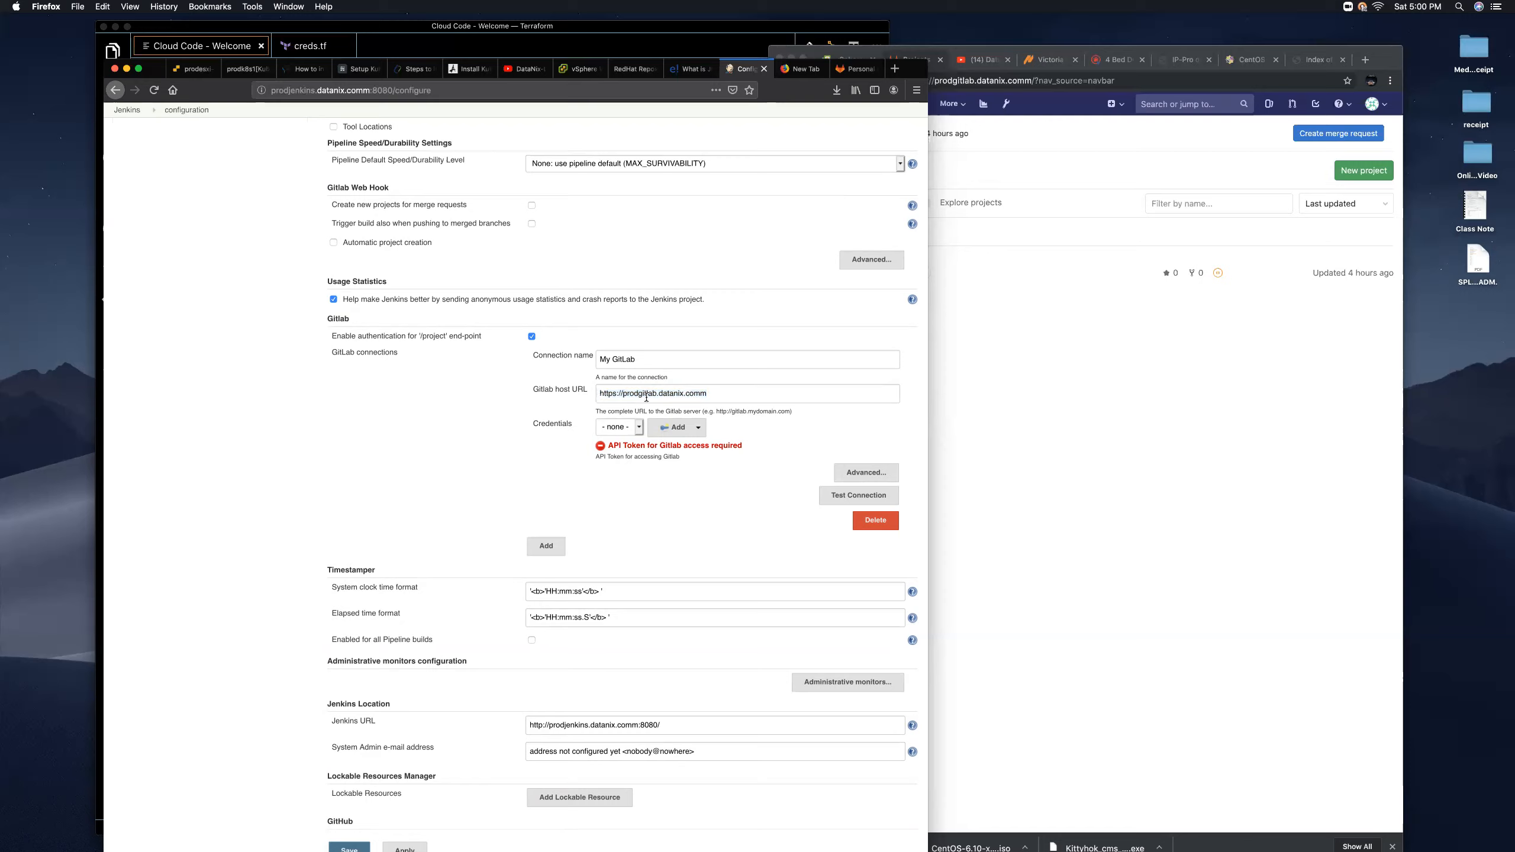
mouse_move(618, 393)
left_mouse_down()
mouse_move(601, 393)
mouse_move(624, 397)
left_mouse_up()
Show the GitLab connection's advanced settings and examine the Ignore SSL Certificate Errors option.
left_click(866, 474)
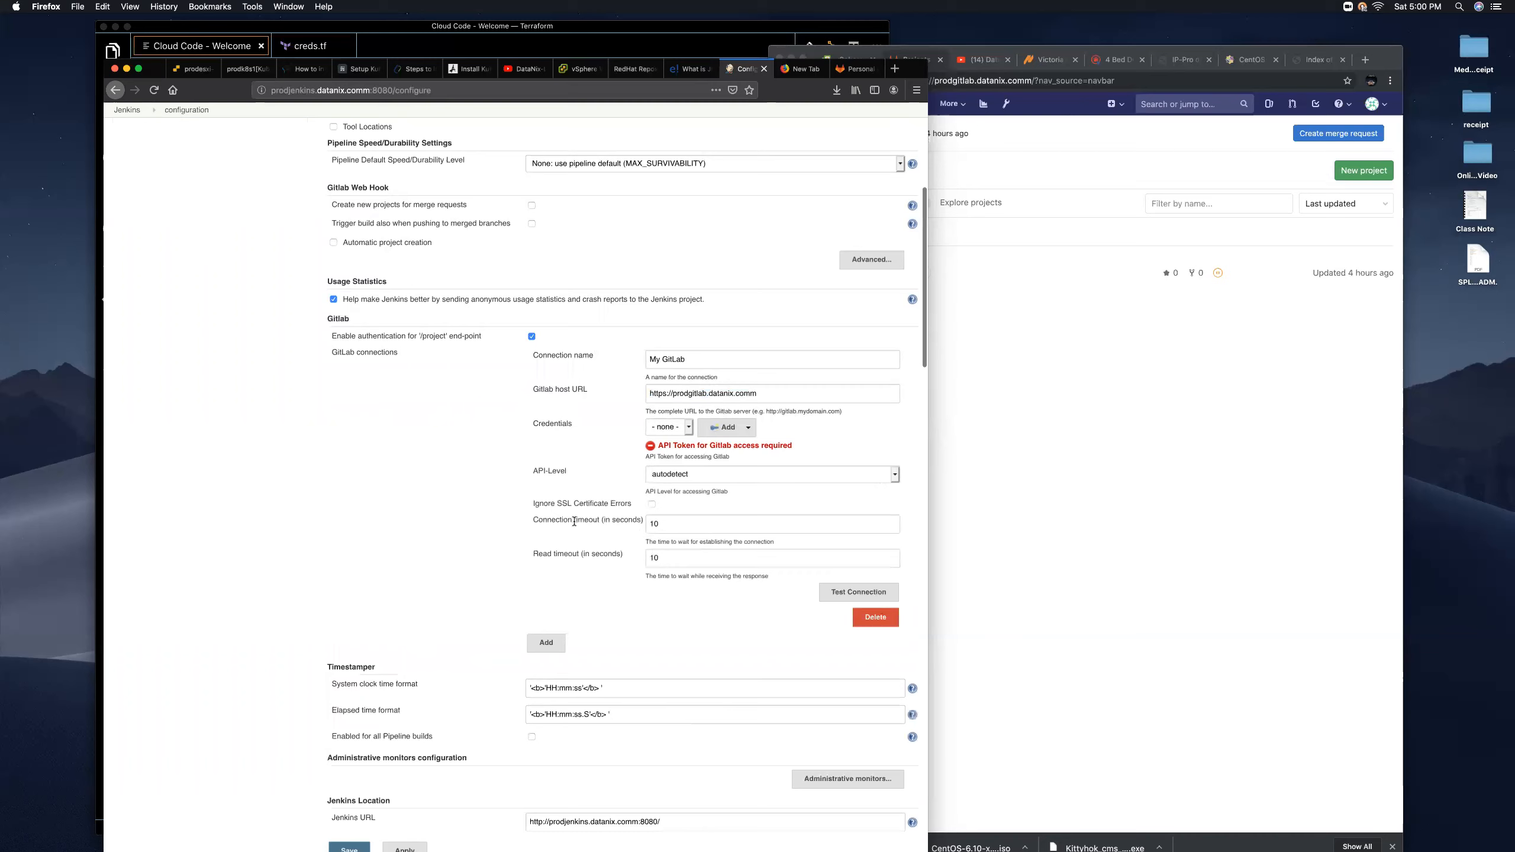
left_click_drag(527, 503, 647, 507)
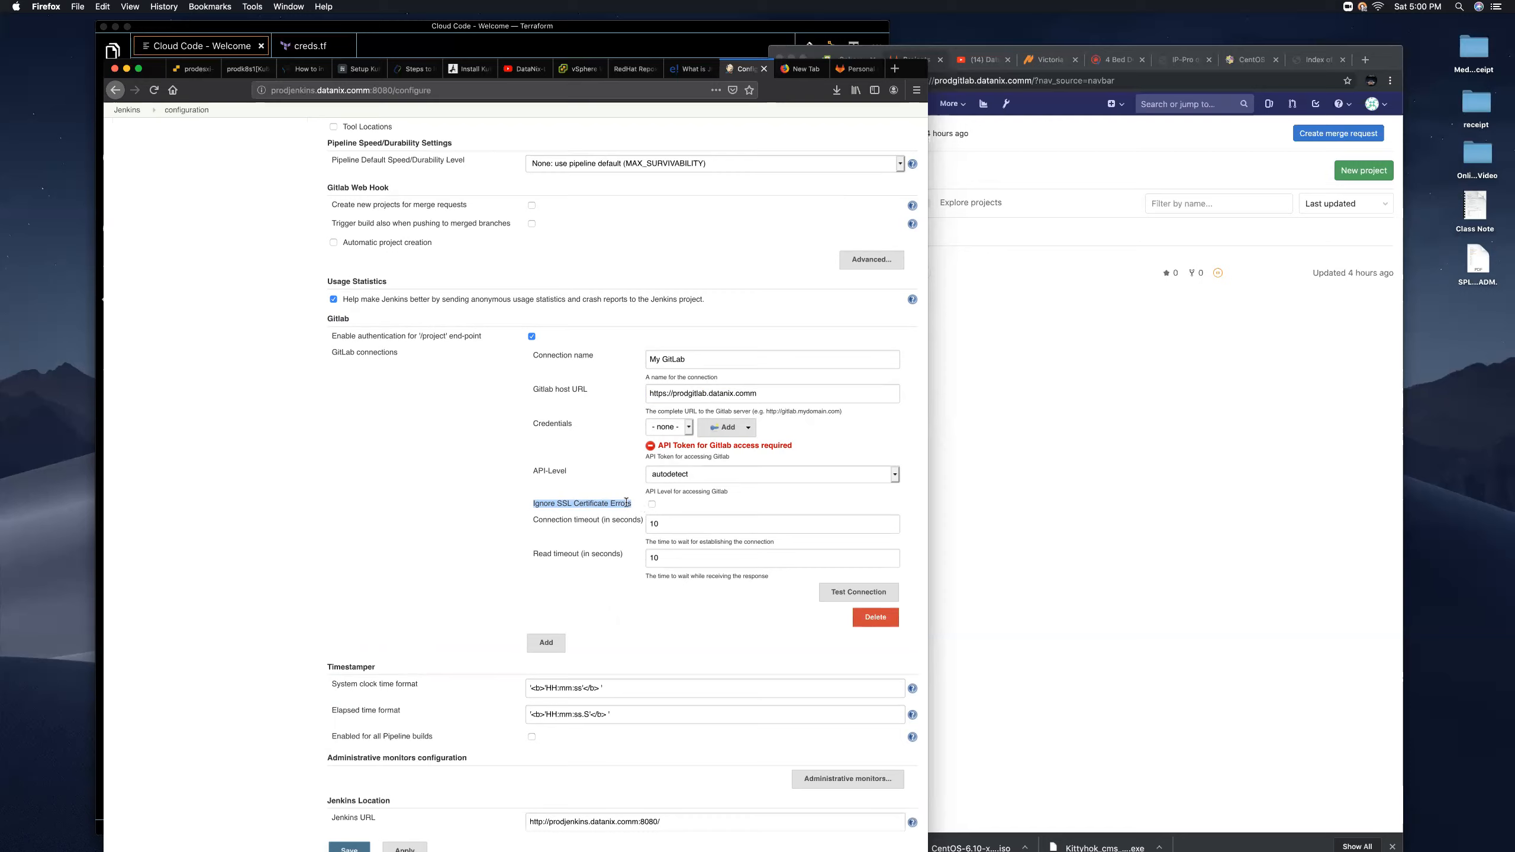
left_click(652, 506)
left_click(653, 506)
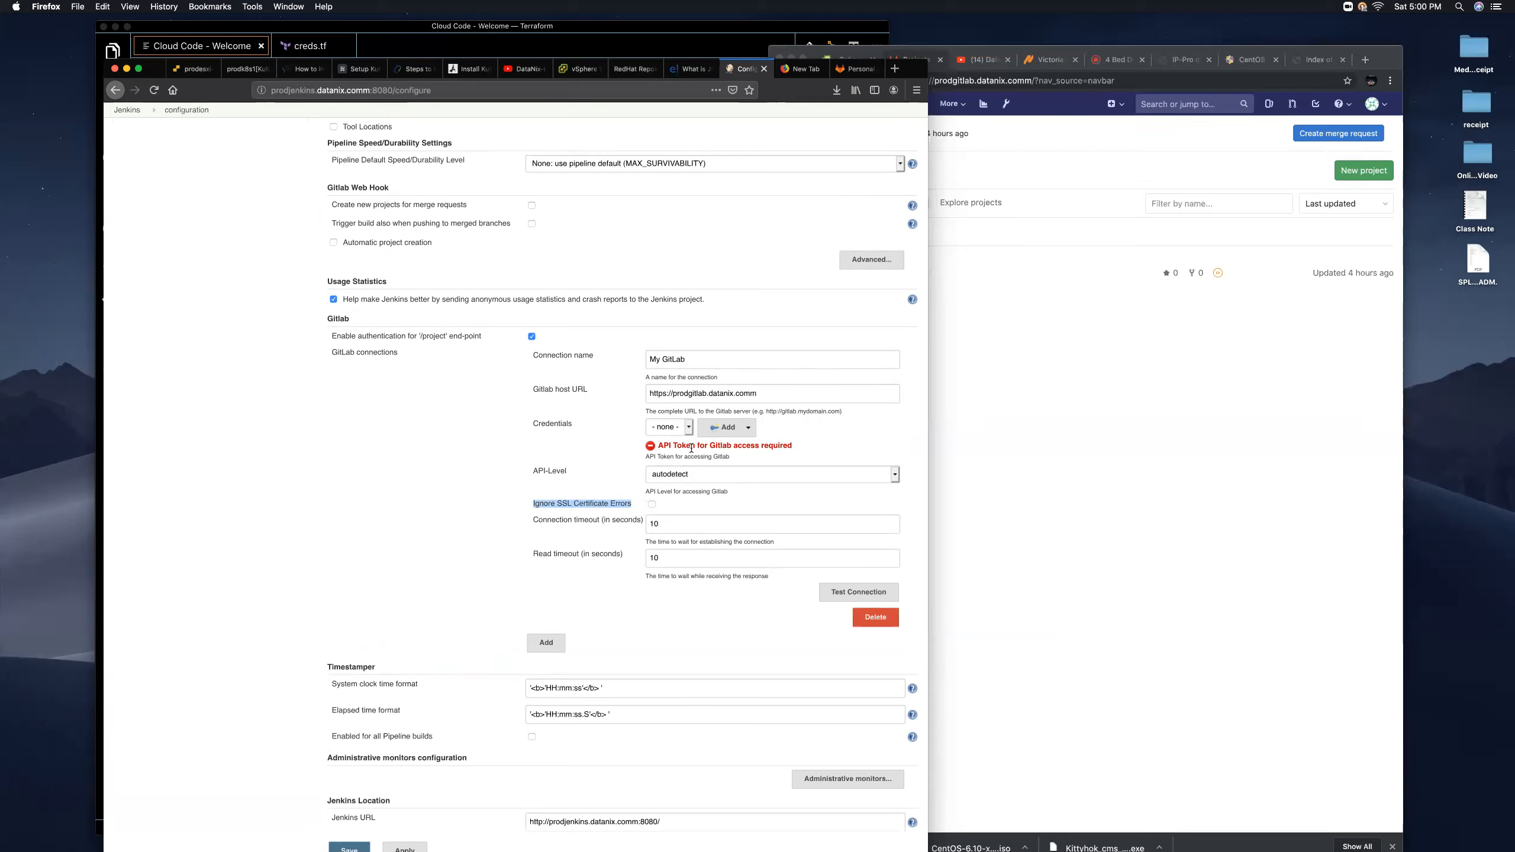
Switch to GitLab in Chrome and open the Access Tokens page of the user settings.
left_click(1240, 351)
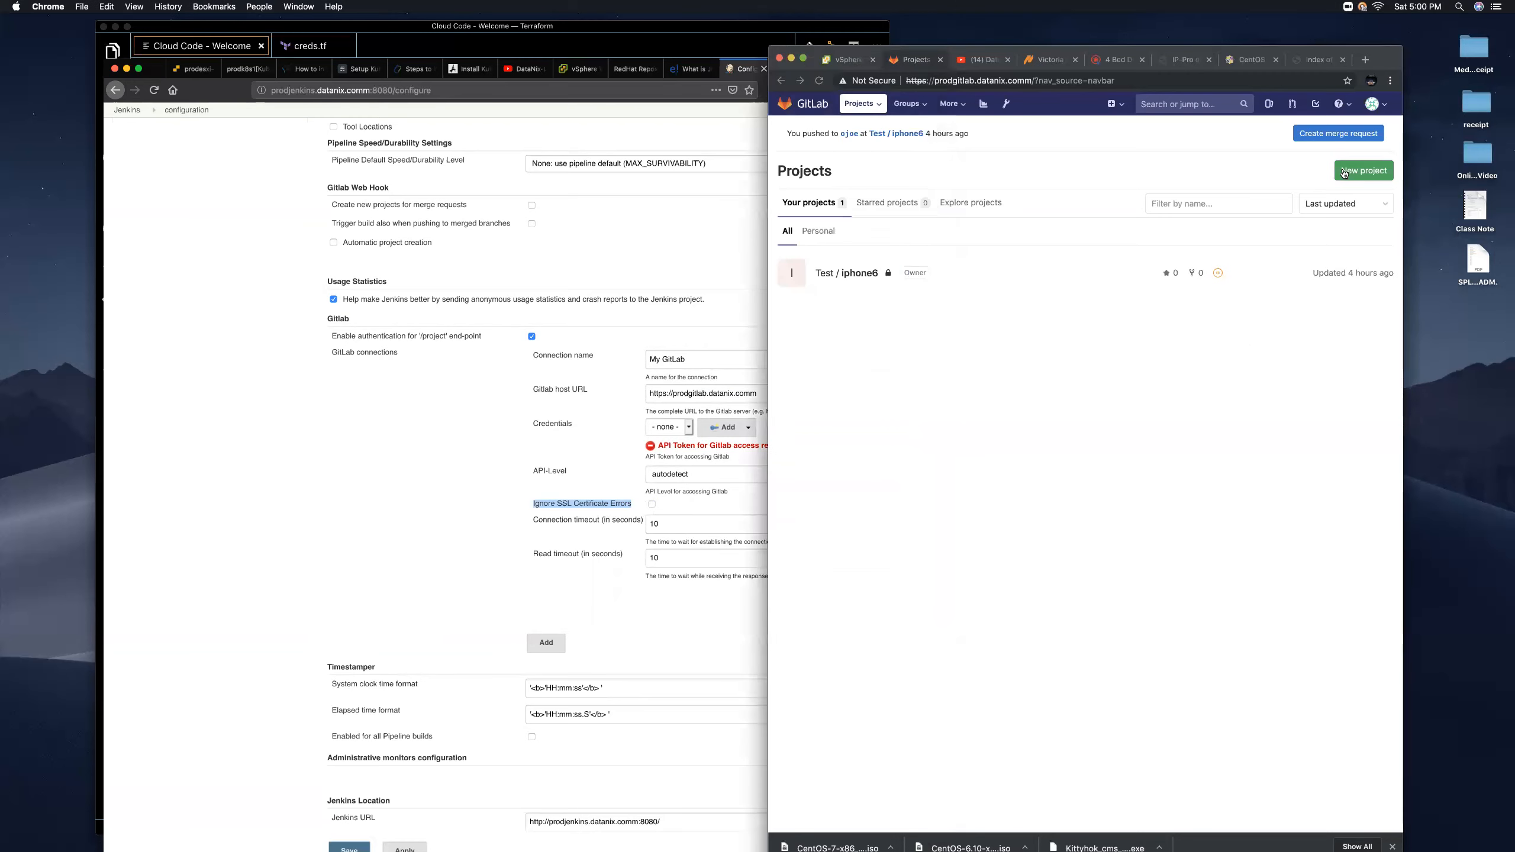
left_click(1384, 111)
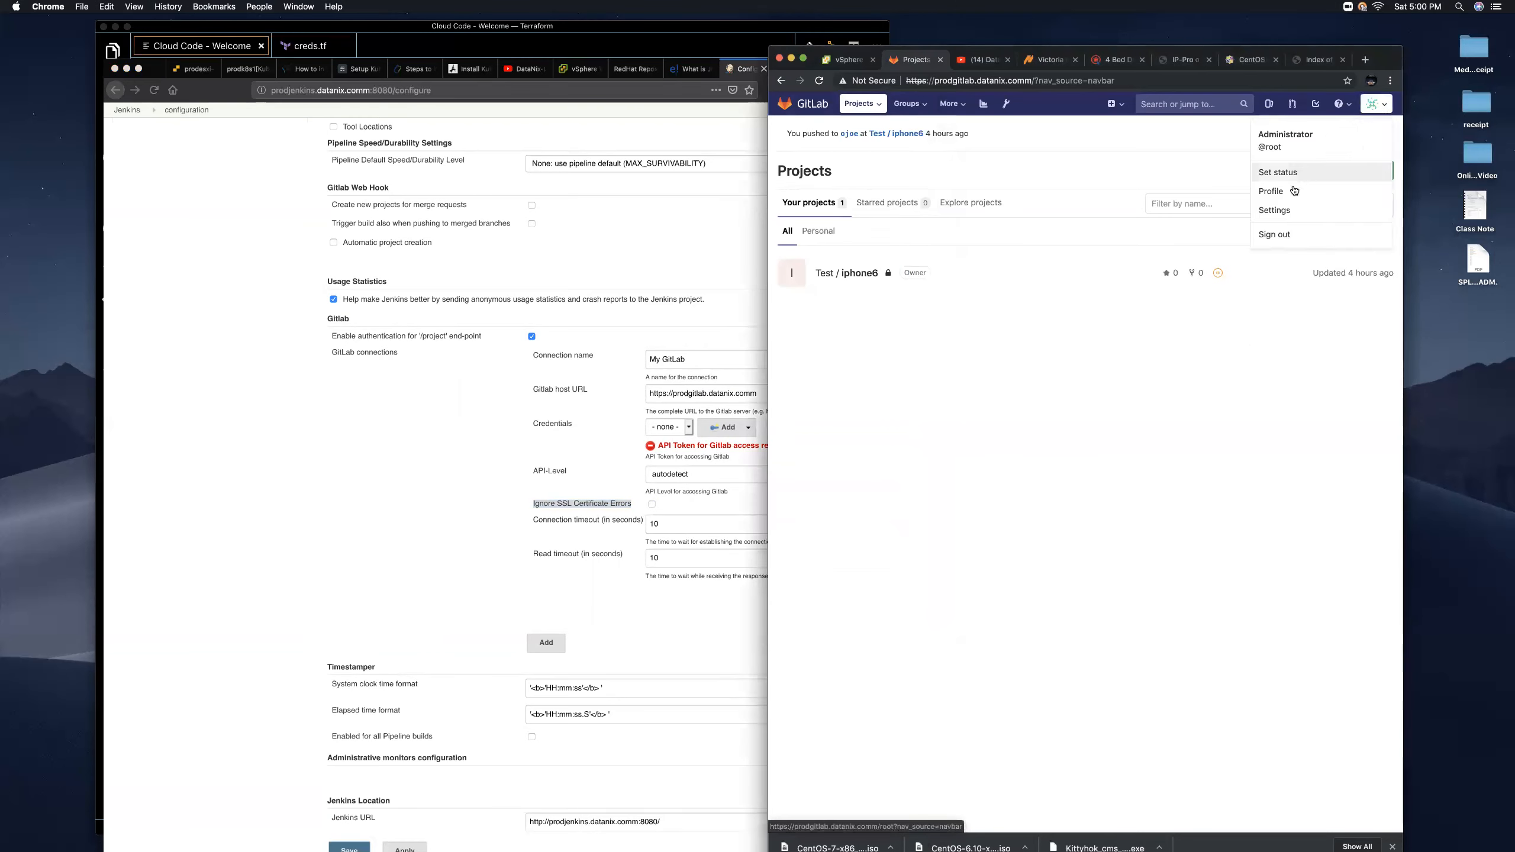
left_click(1285, 210)
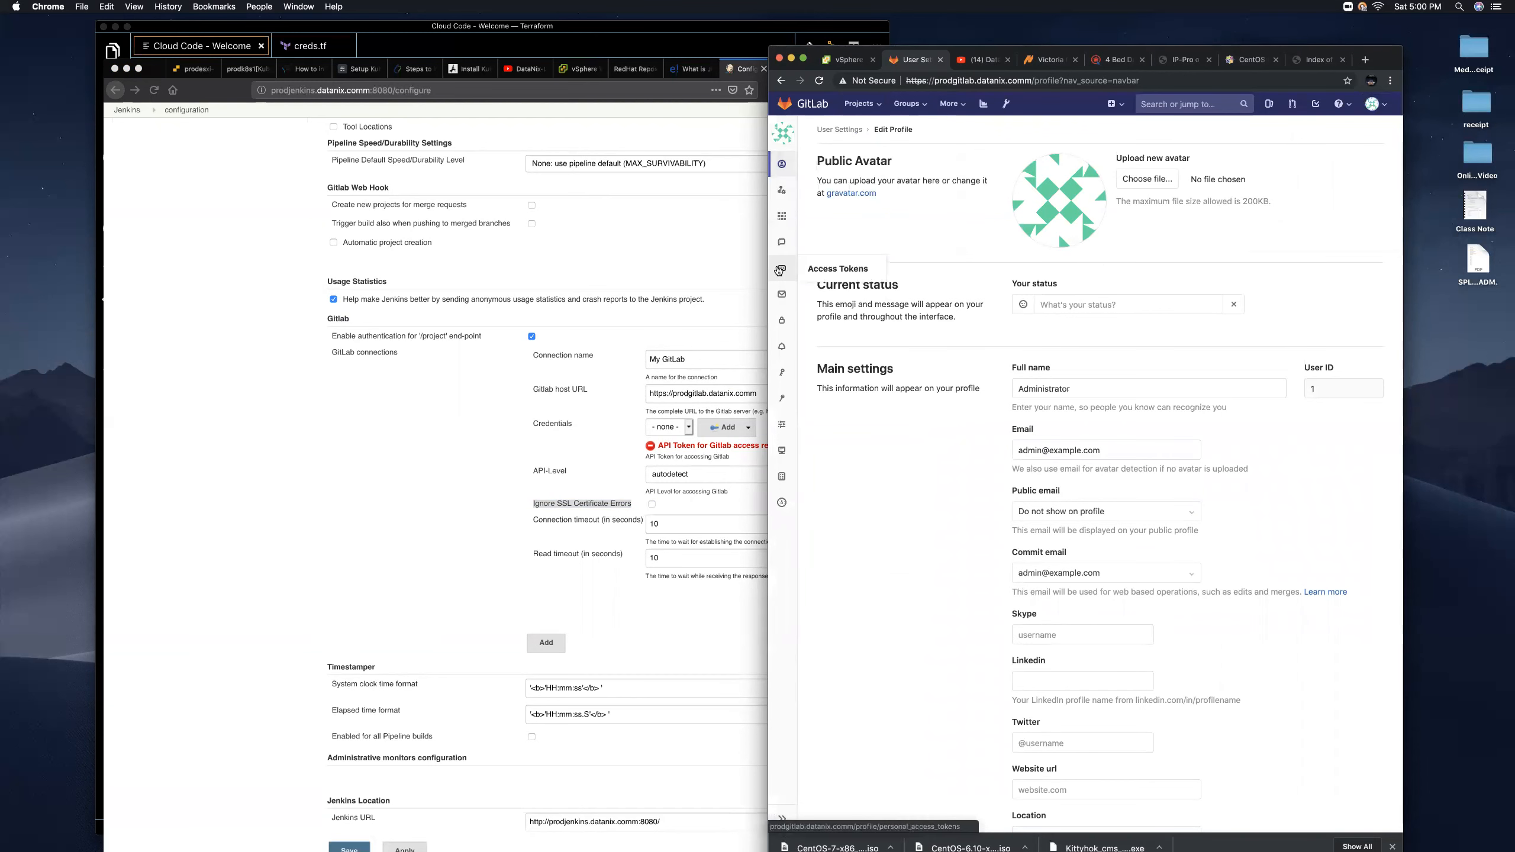
left_click(827, 272)
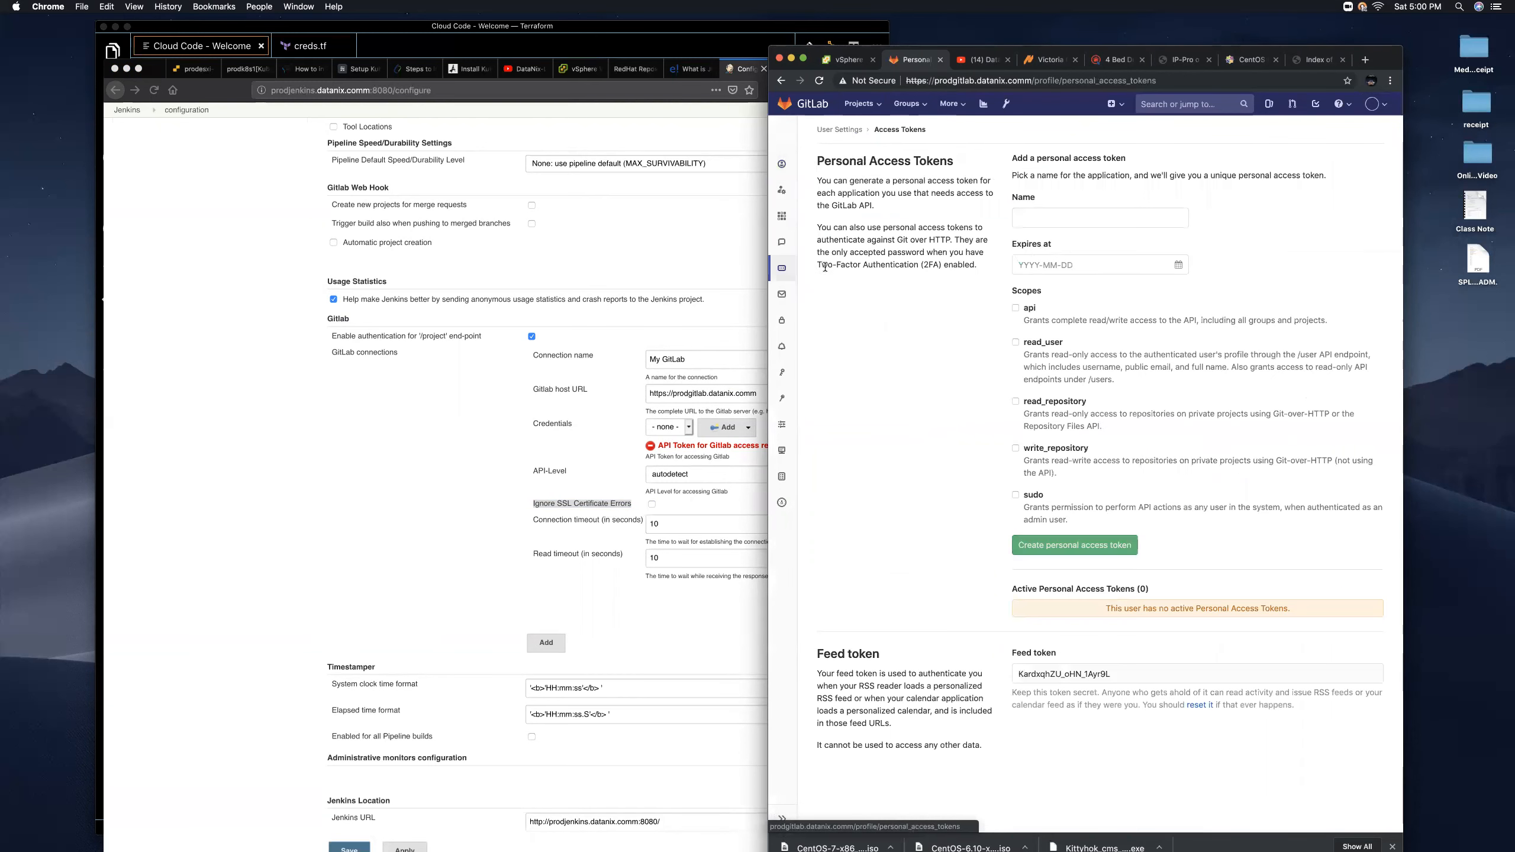
left_click(1073, 217)
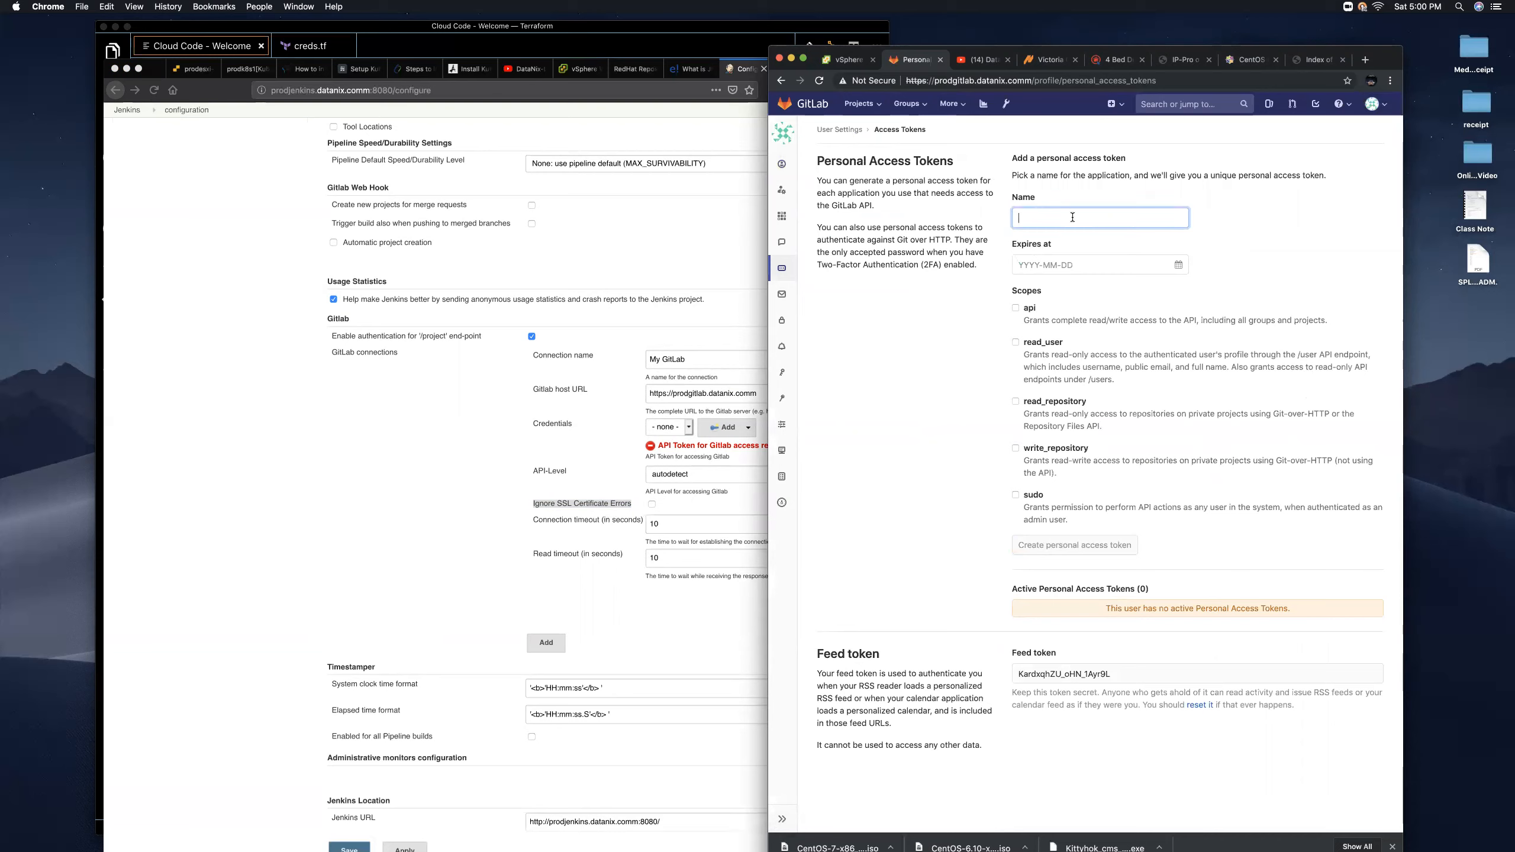
type("Jenkins")
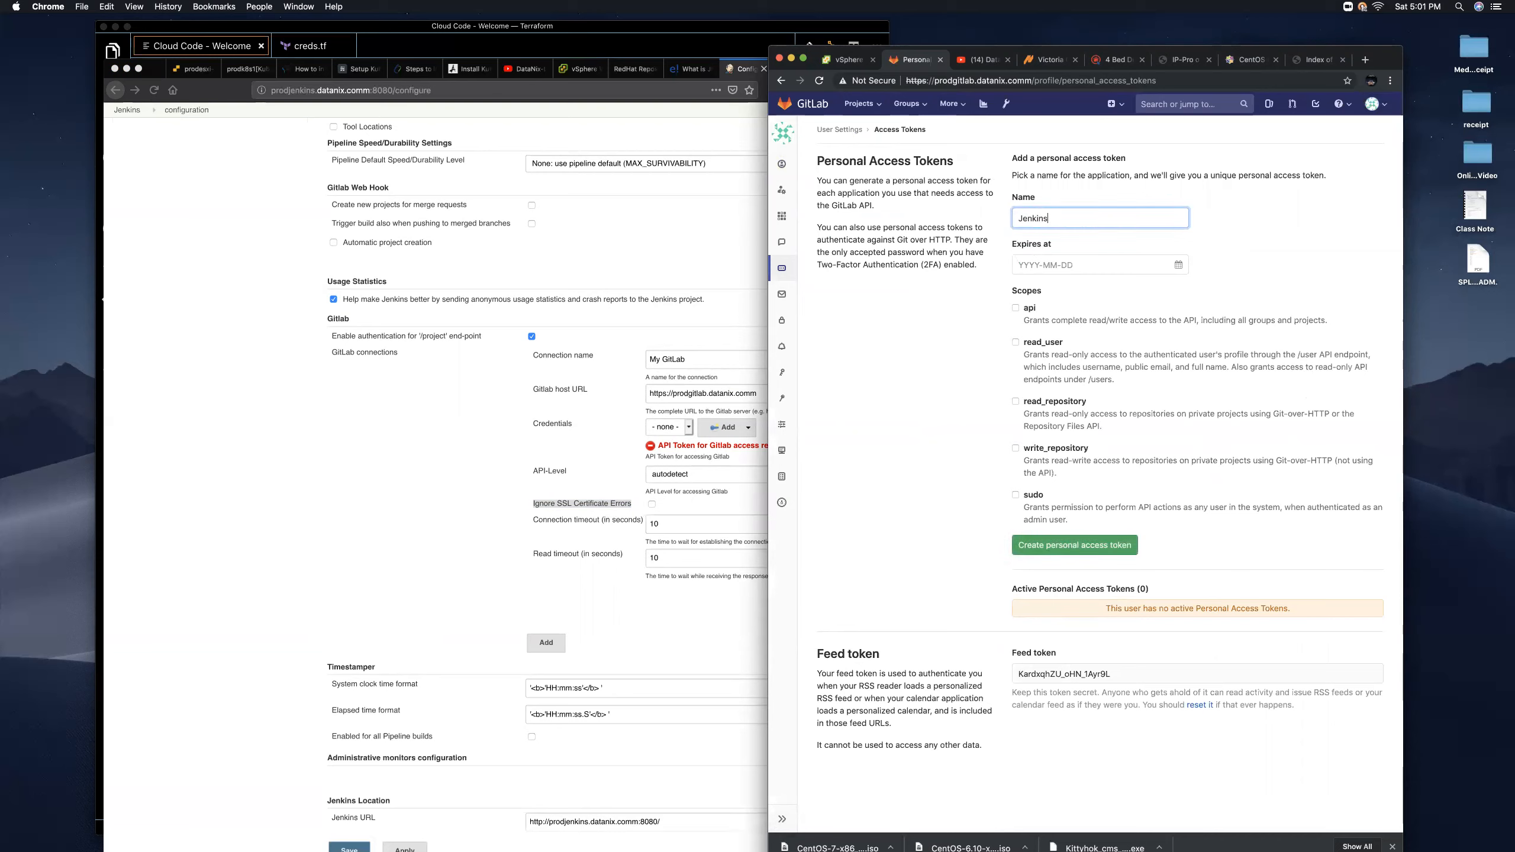
key("BackSpace")
key("BackSpace")
key("BackSpace")
key("BackSpace")
key("BackSpace")
key("BackSpace")
key("BackSpace")
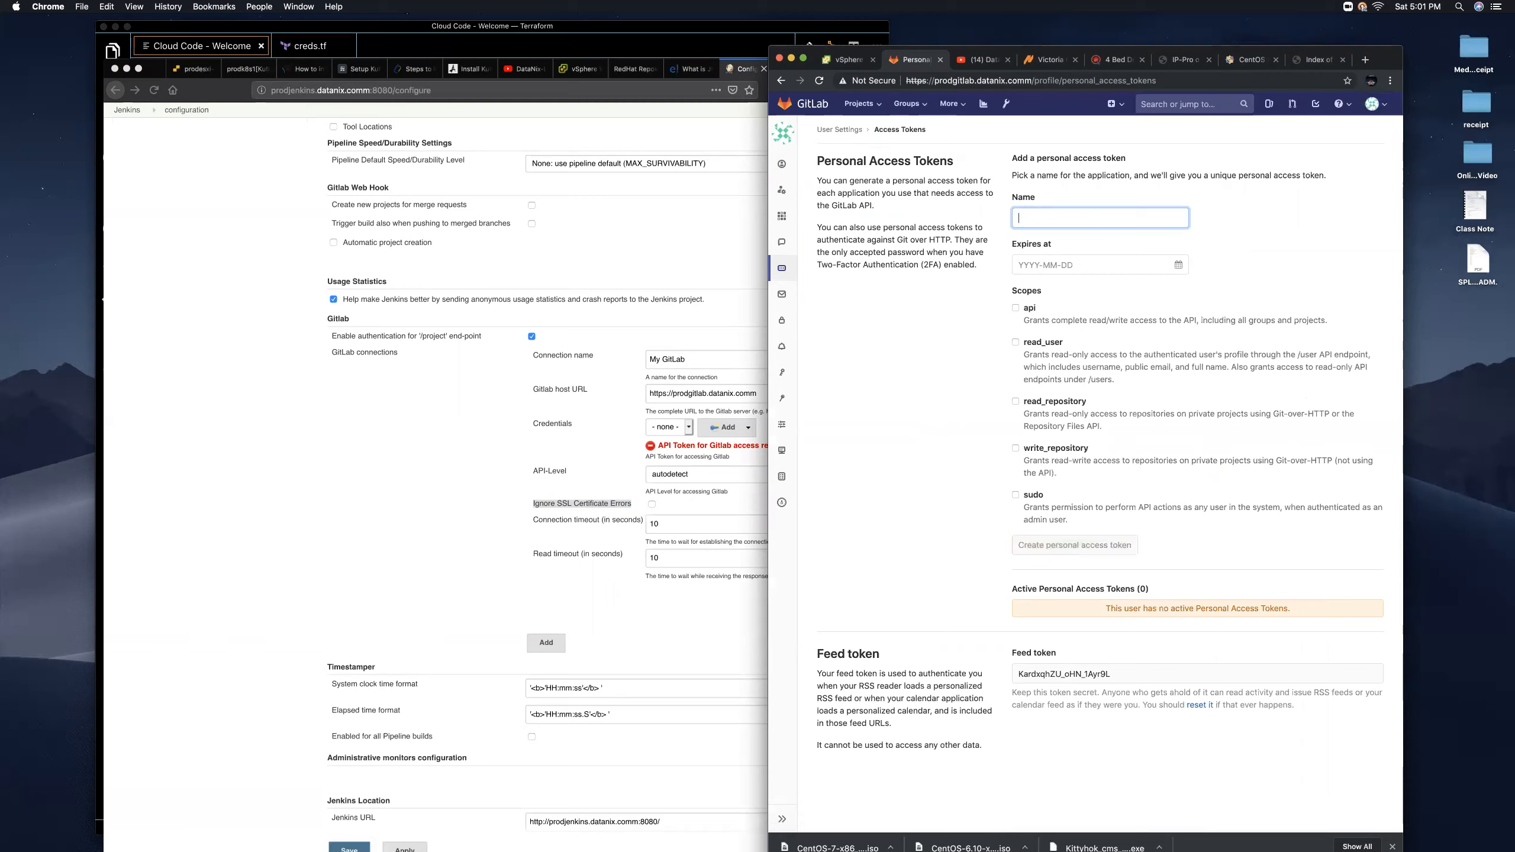
Create a personal access token named CI that expires on 2029-08-08 and has the api scope.
type("CI")
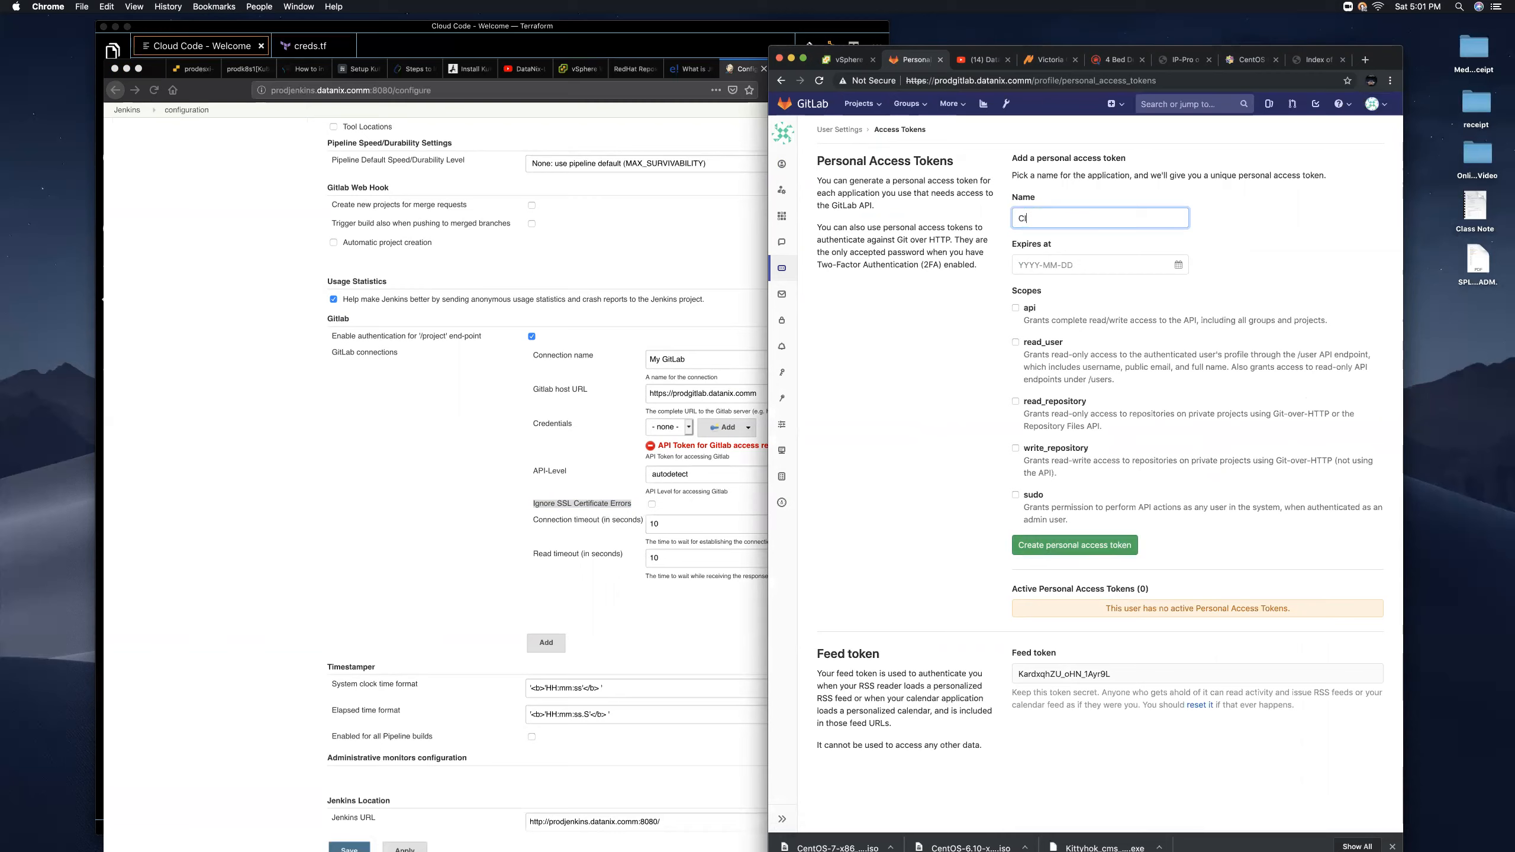
left_click(1180, 266)
left_click(1081, 267)
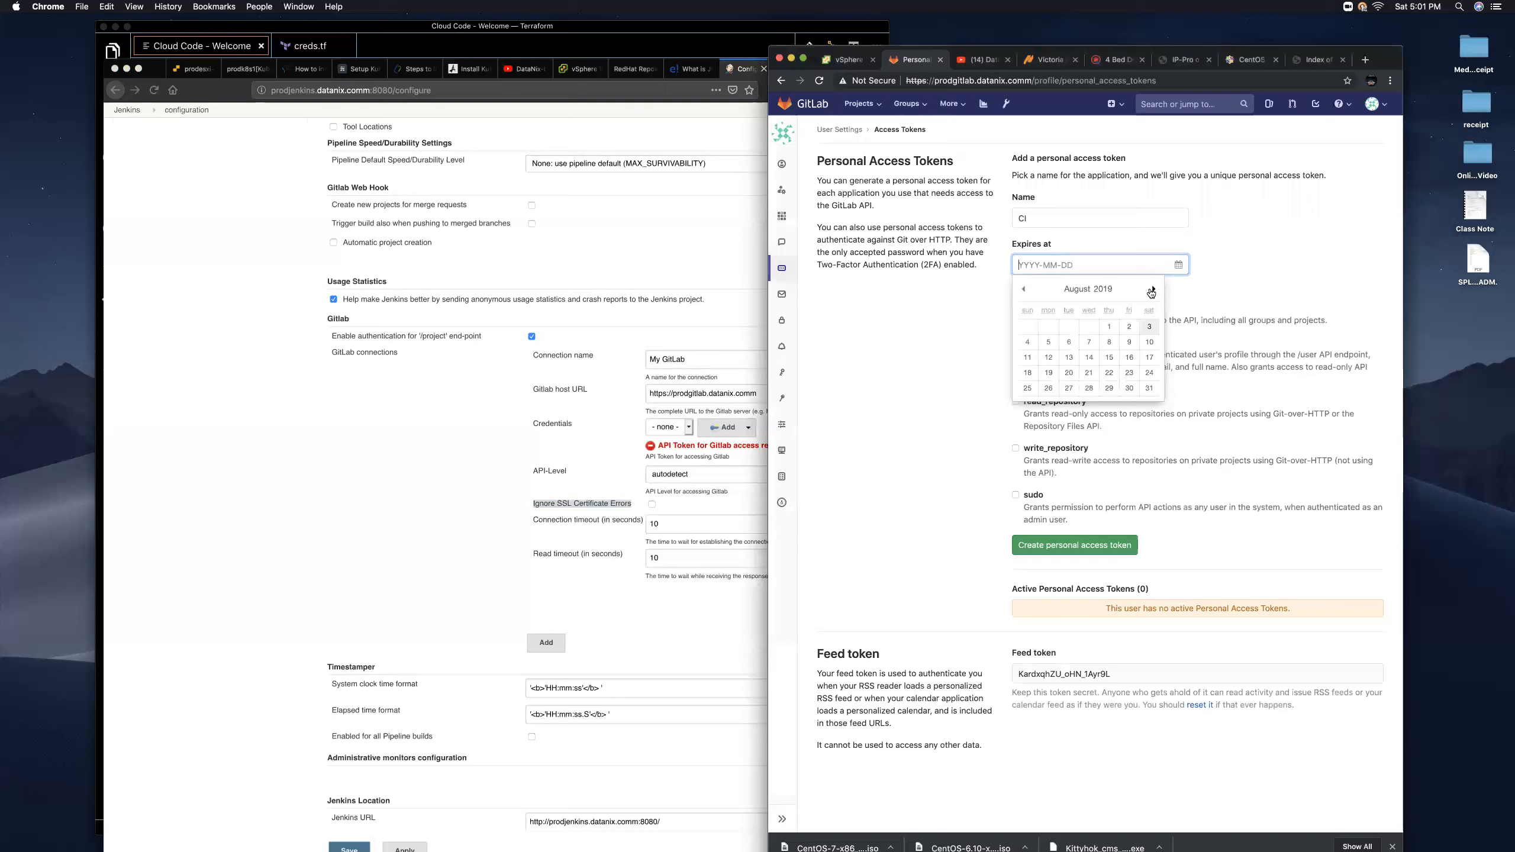
left_click(1117, 292)
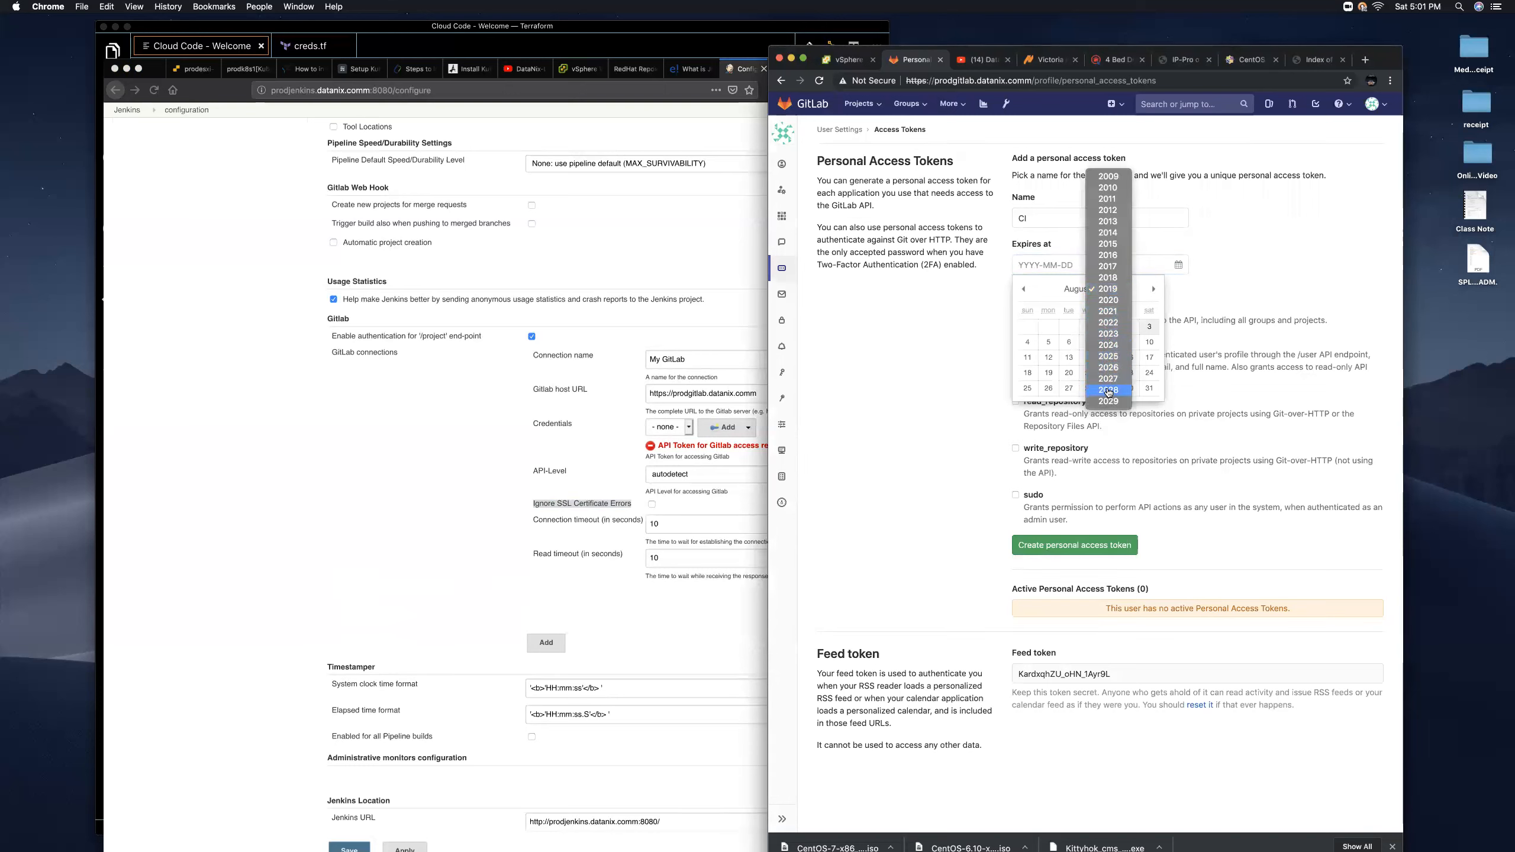
key("Escape")
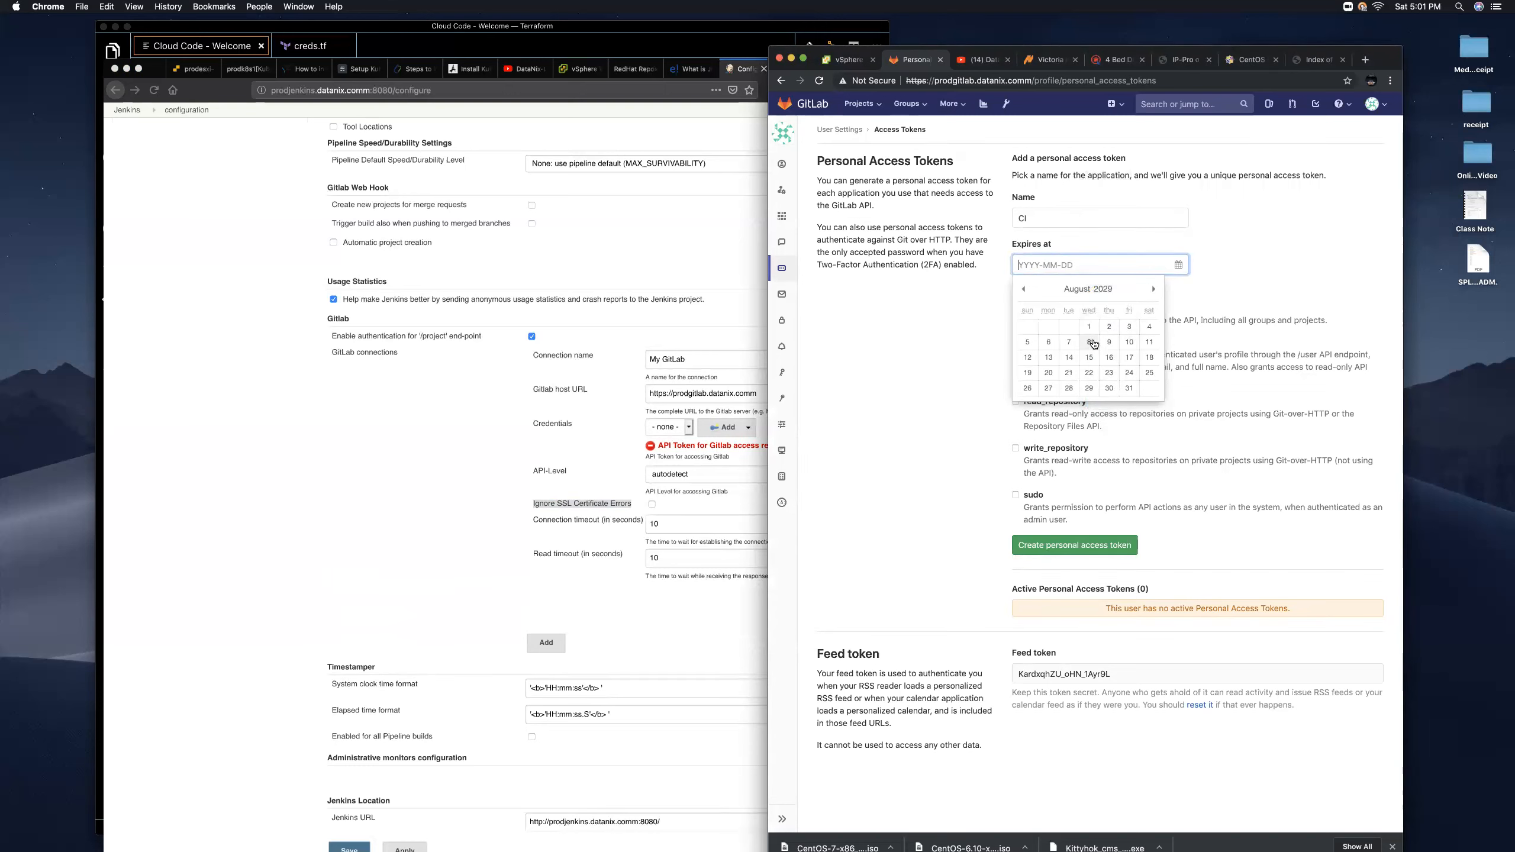
left_click(1089, 342)
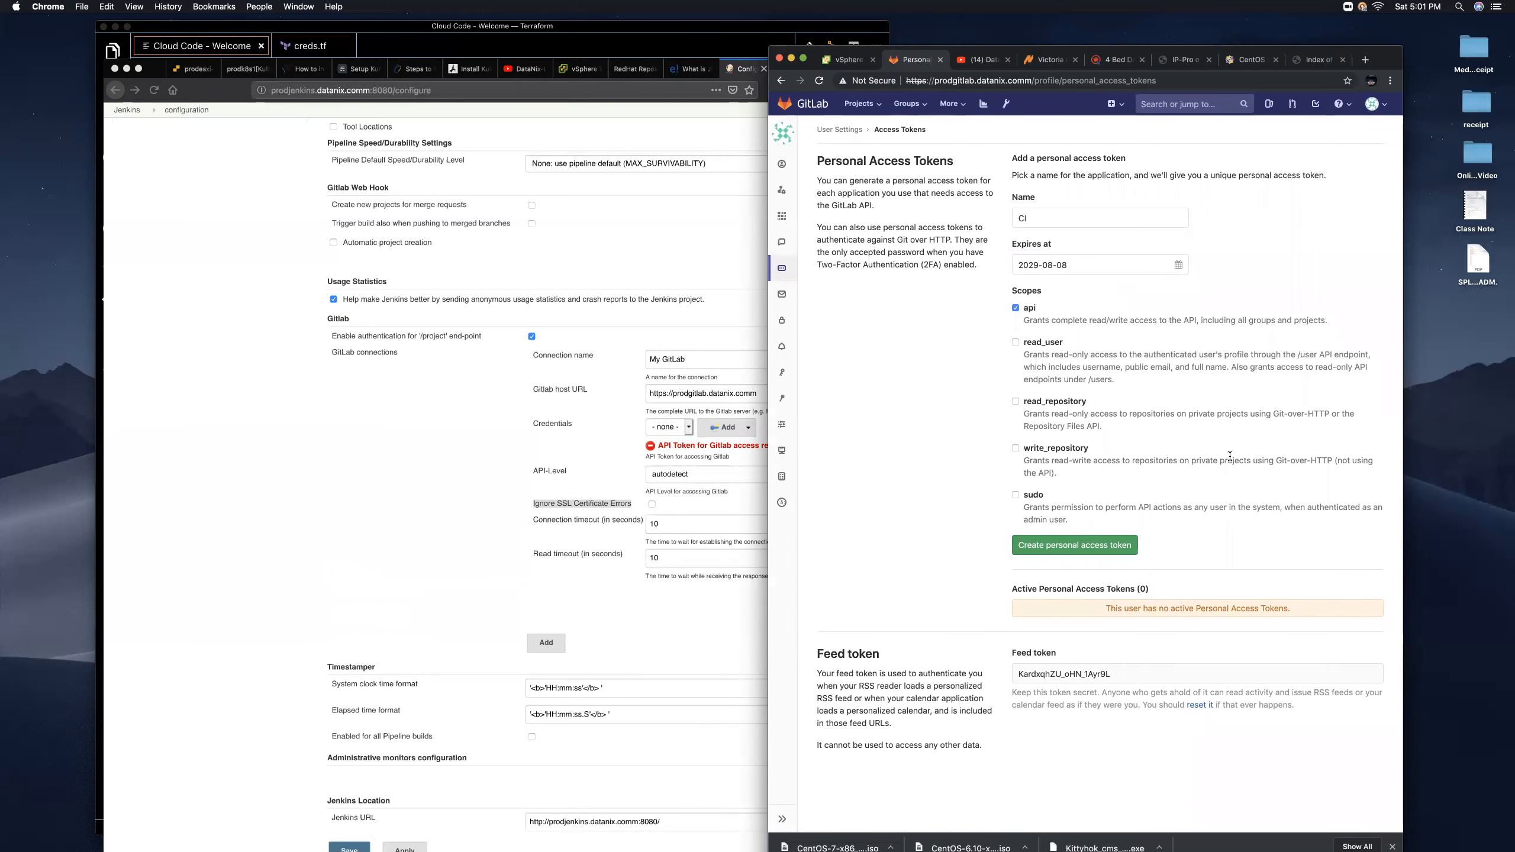
left_click(1102, 553)
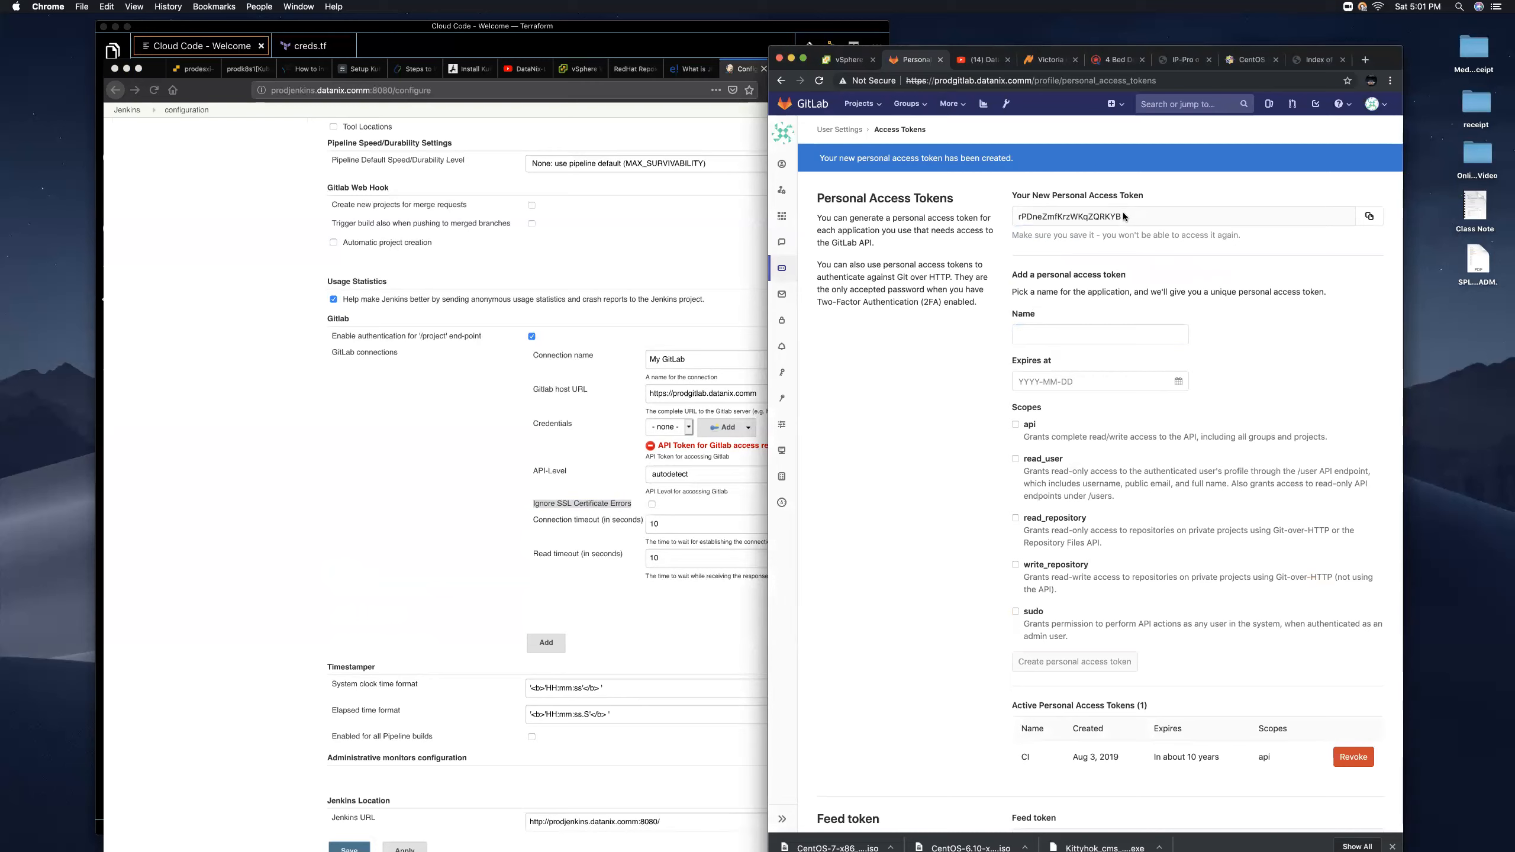
Copy the newly created personal access token to the clipboard.
left_click(1370, 216)
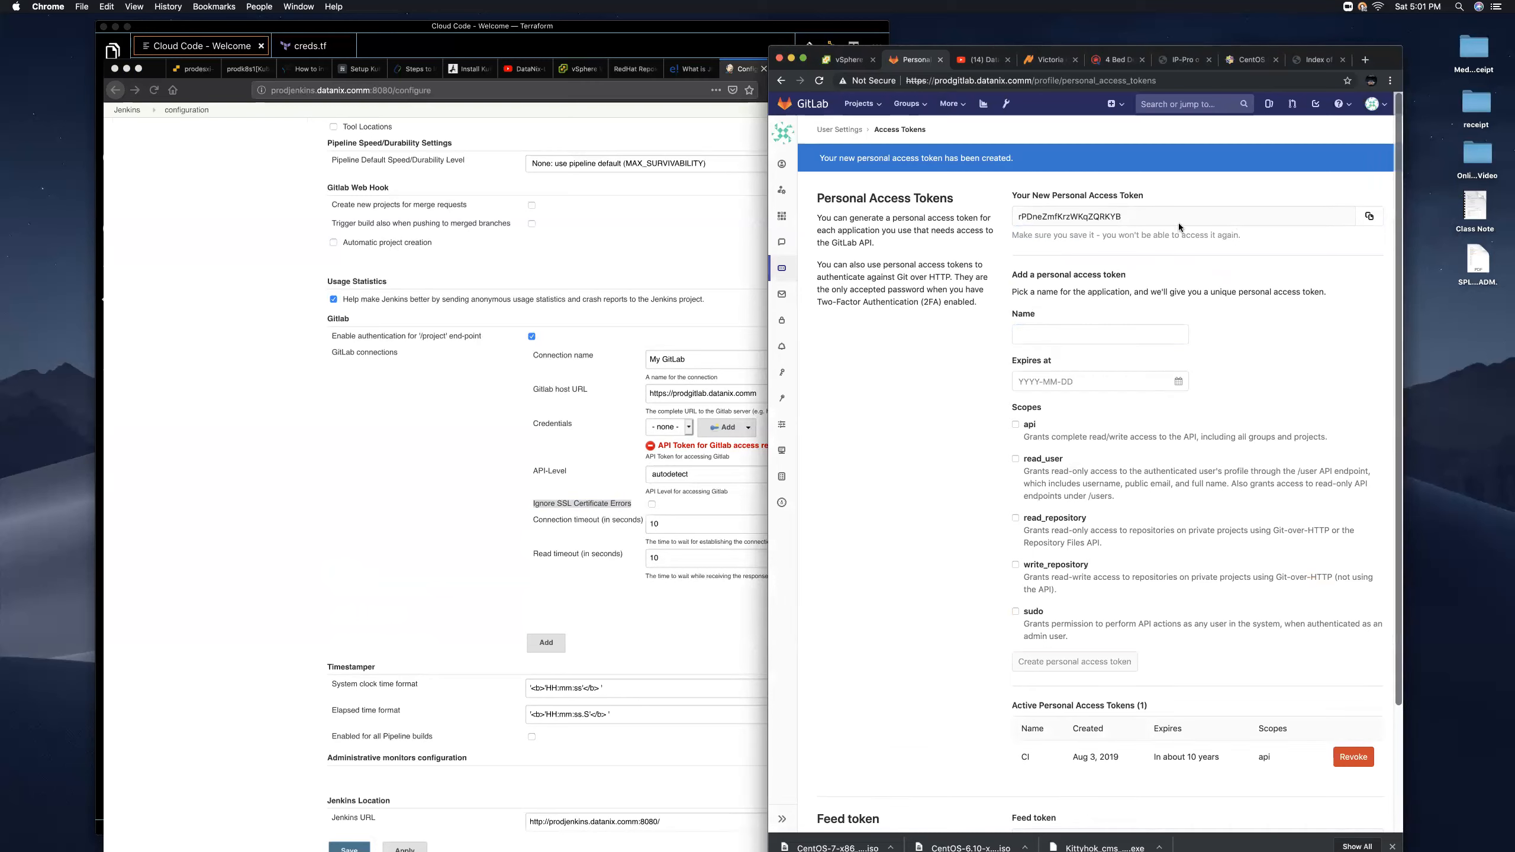
left_click_drag(1129, 217, 1079, 218)
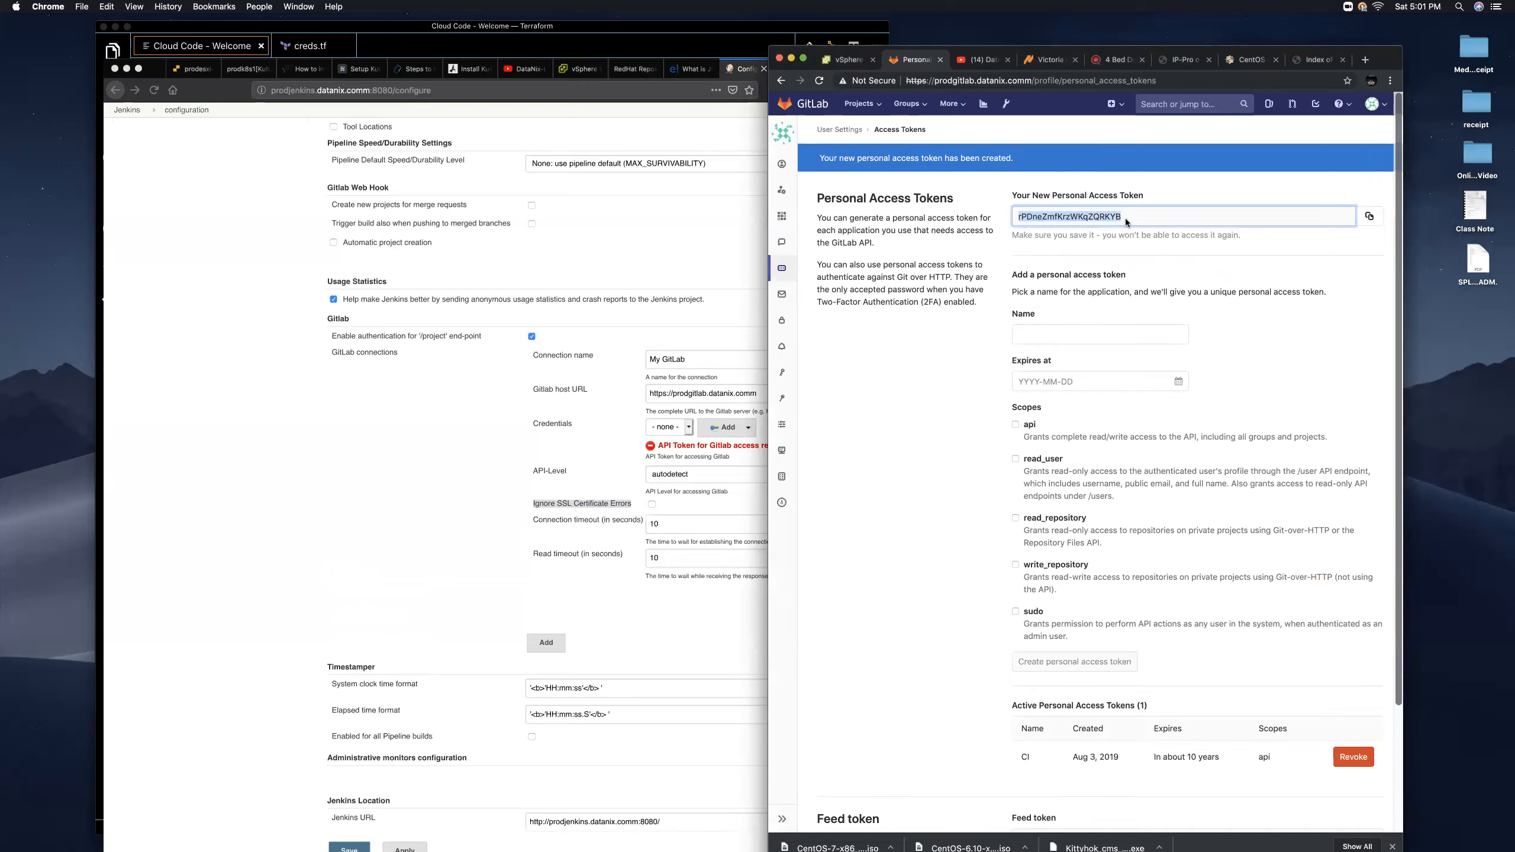
left_click(1370, 216)
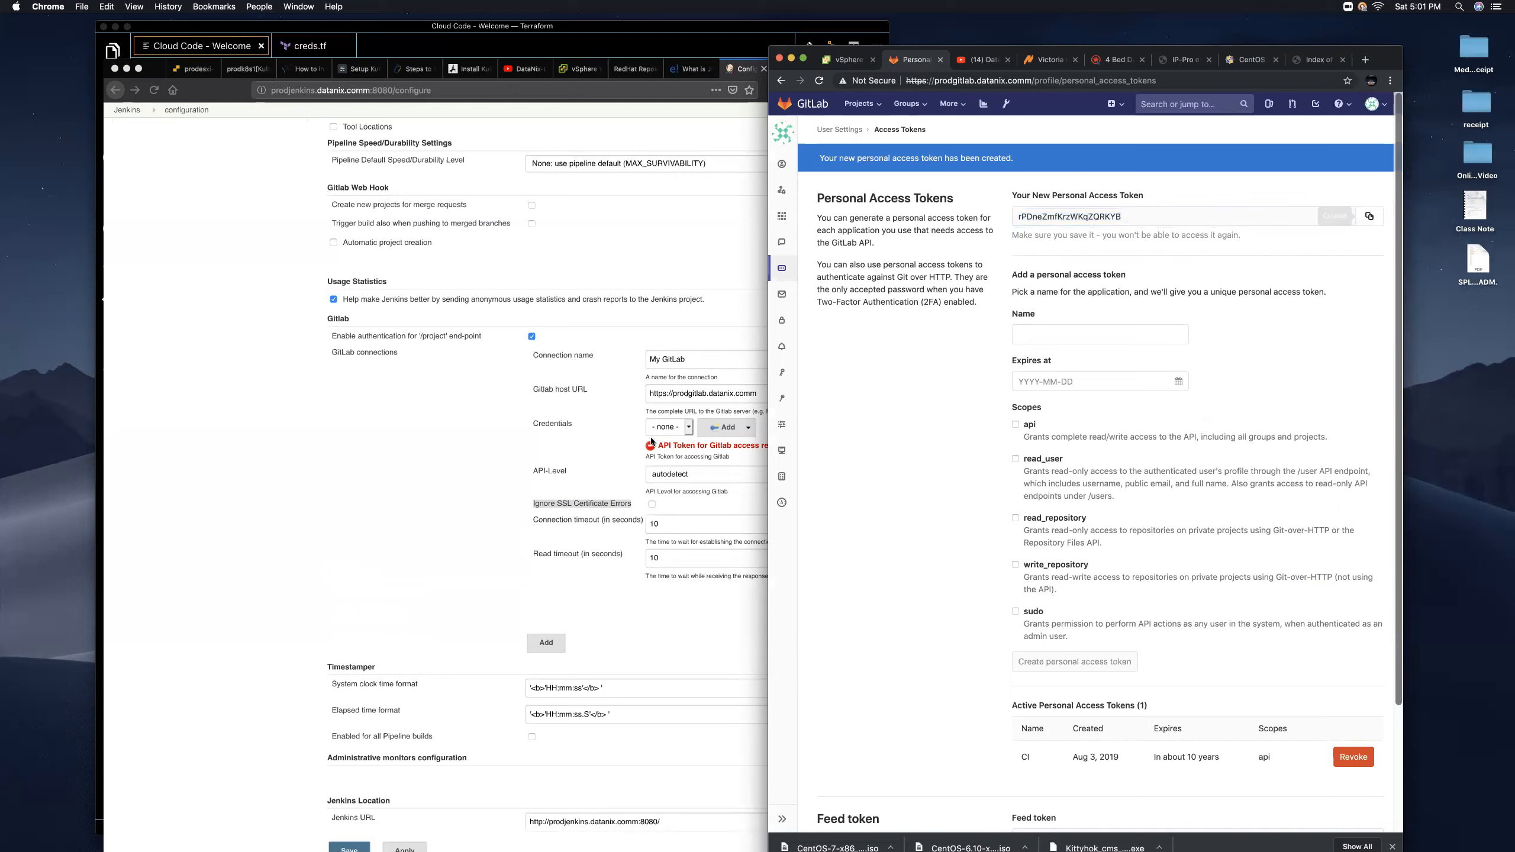
Switch to Jenkins in Firefox and start a new Jenkins credential of the kind GitLab API token for the GitLab connection.
left_click(588, 448)
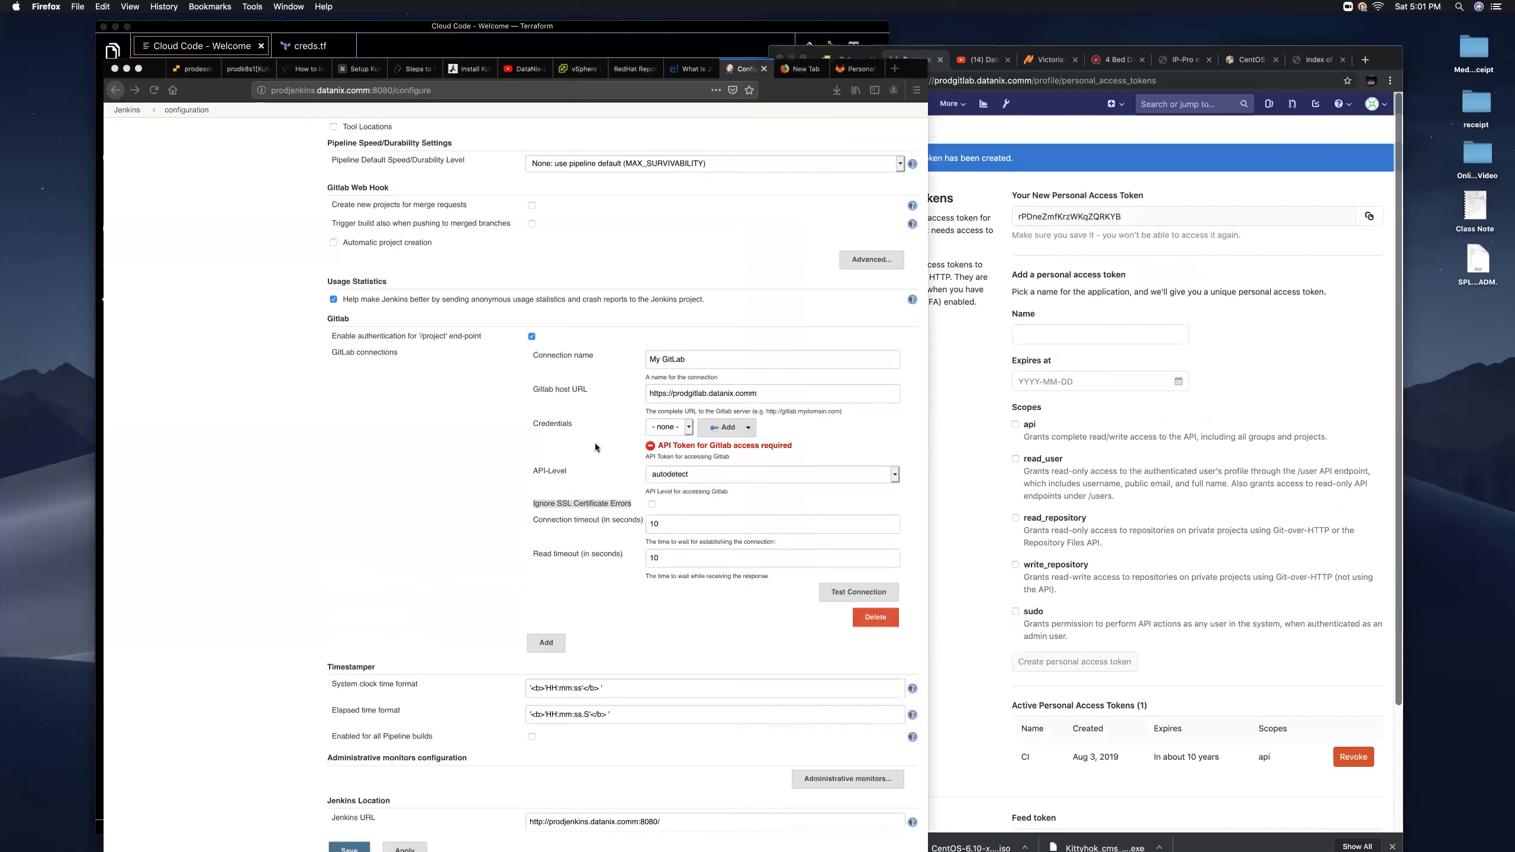
left_click(746, 429)
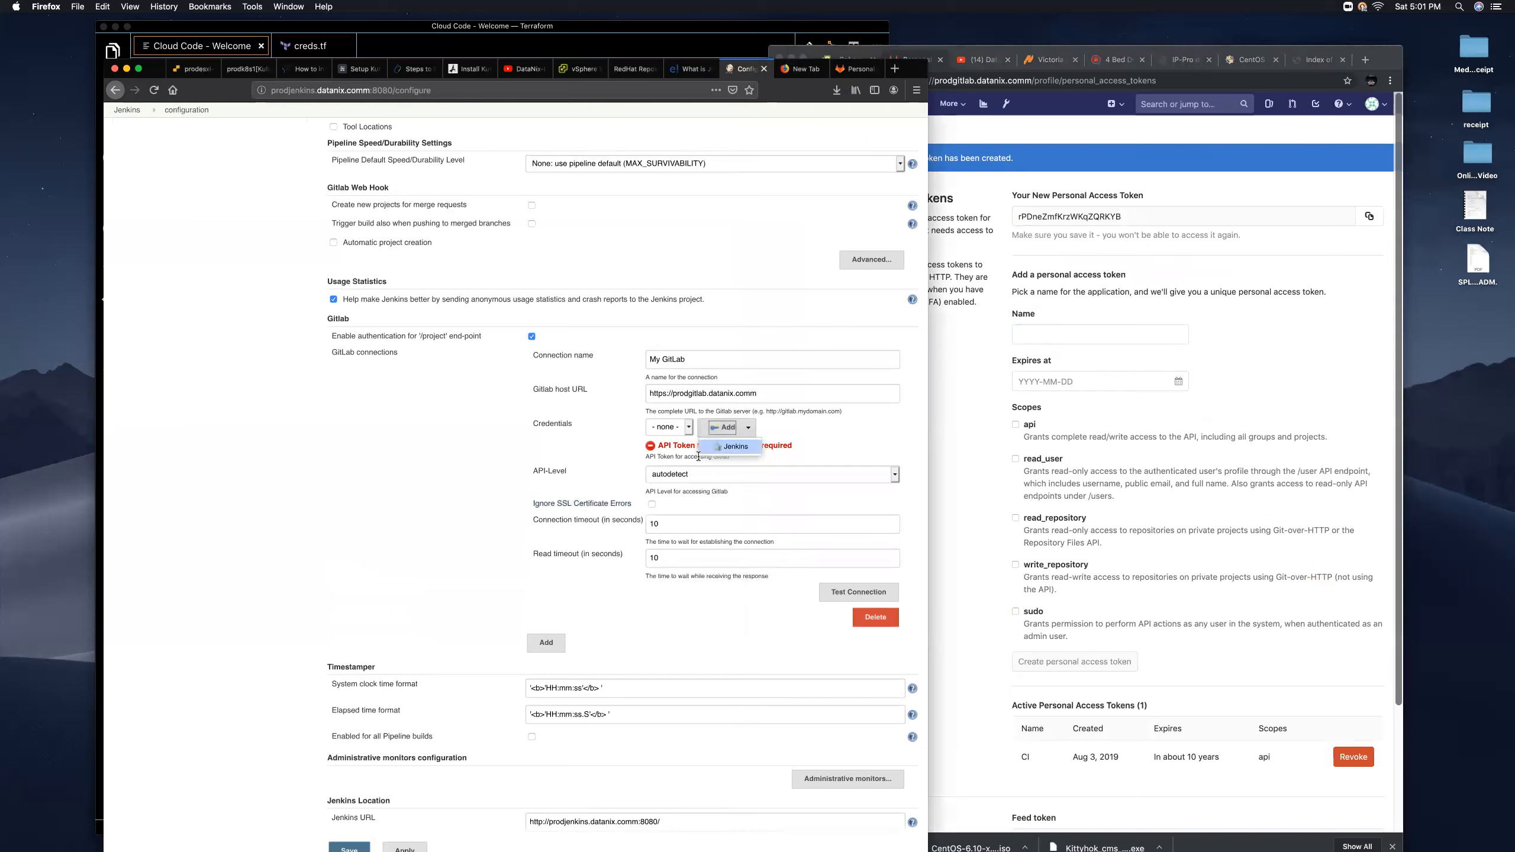
left_click(734, 447)
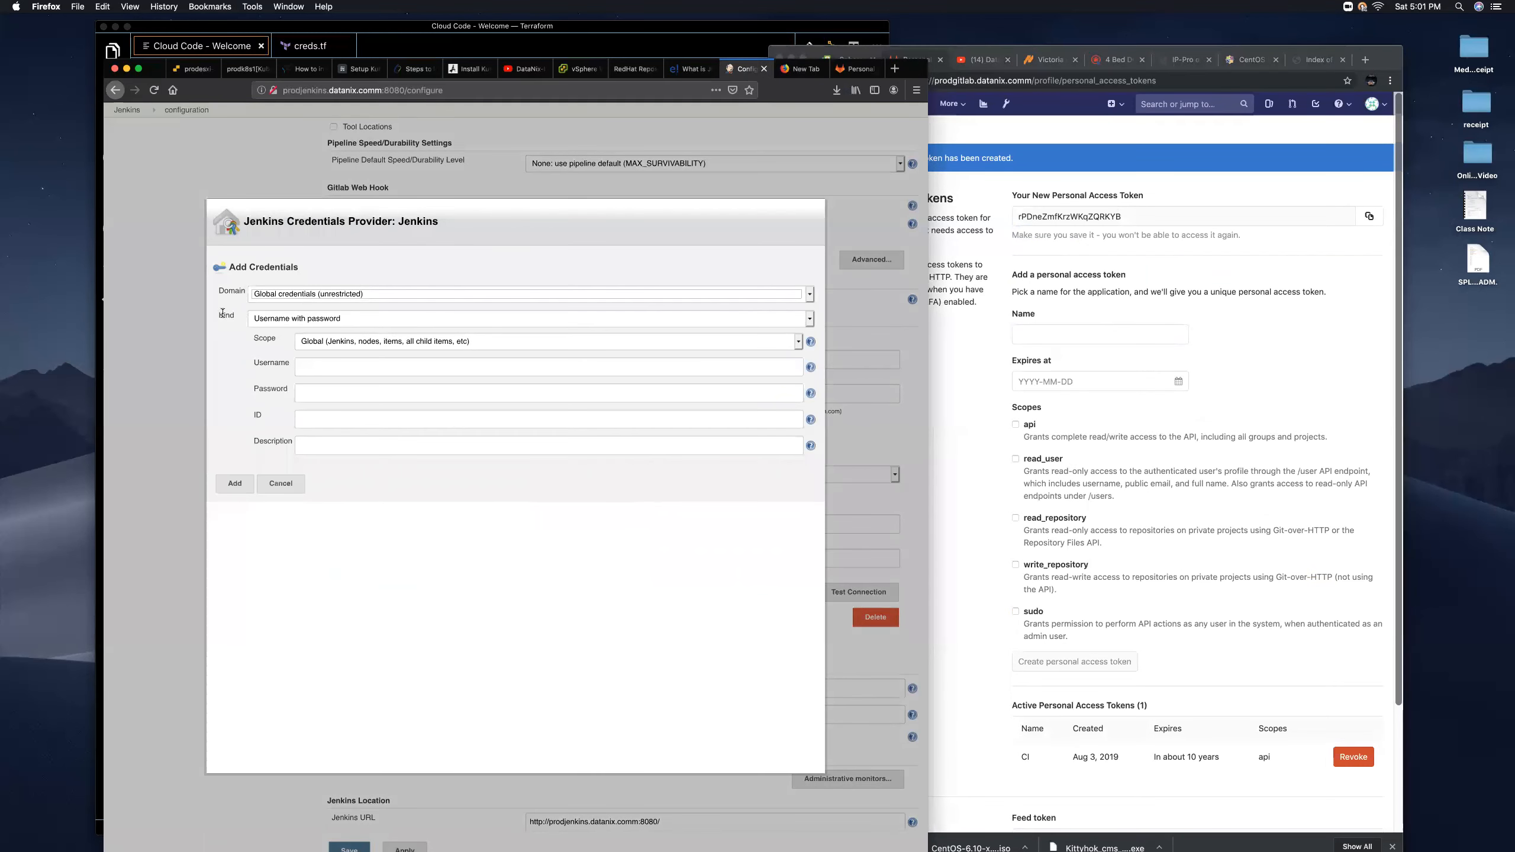
left_click(291, 317)
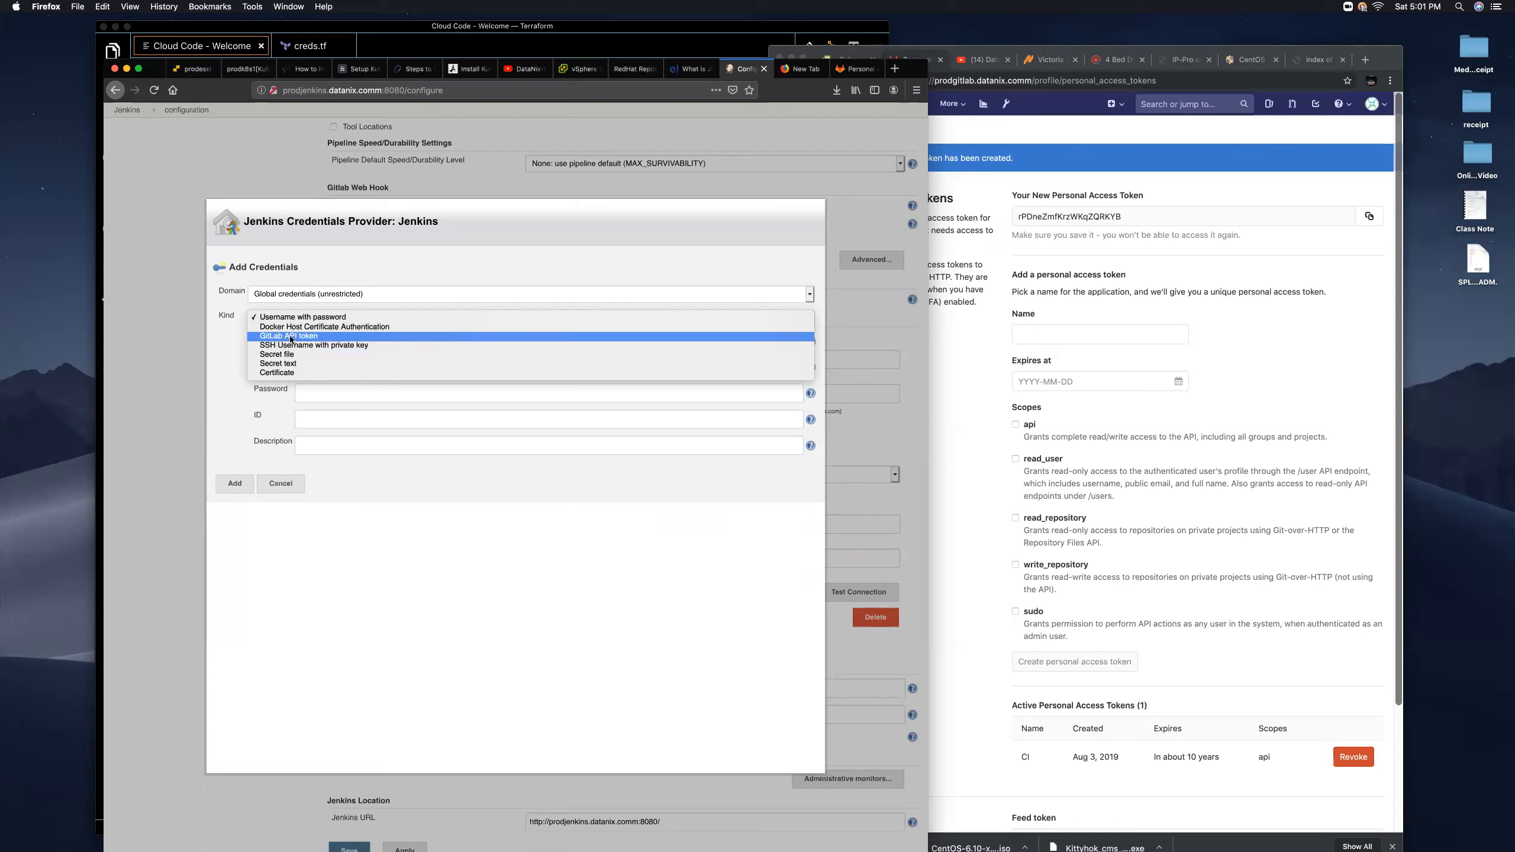
left_click(293, 338)
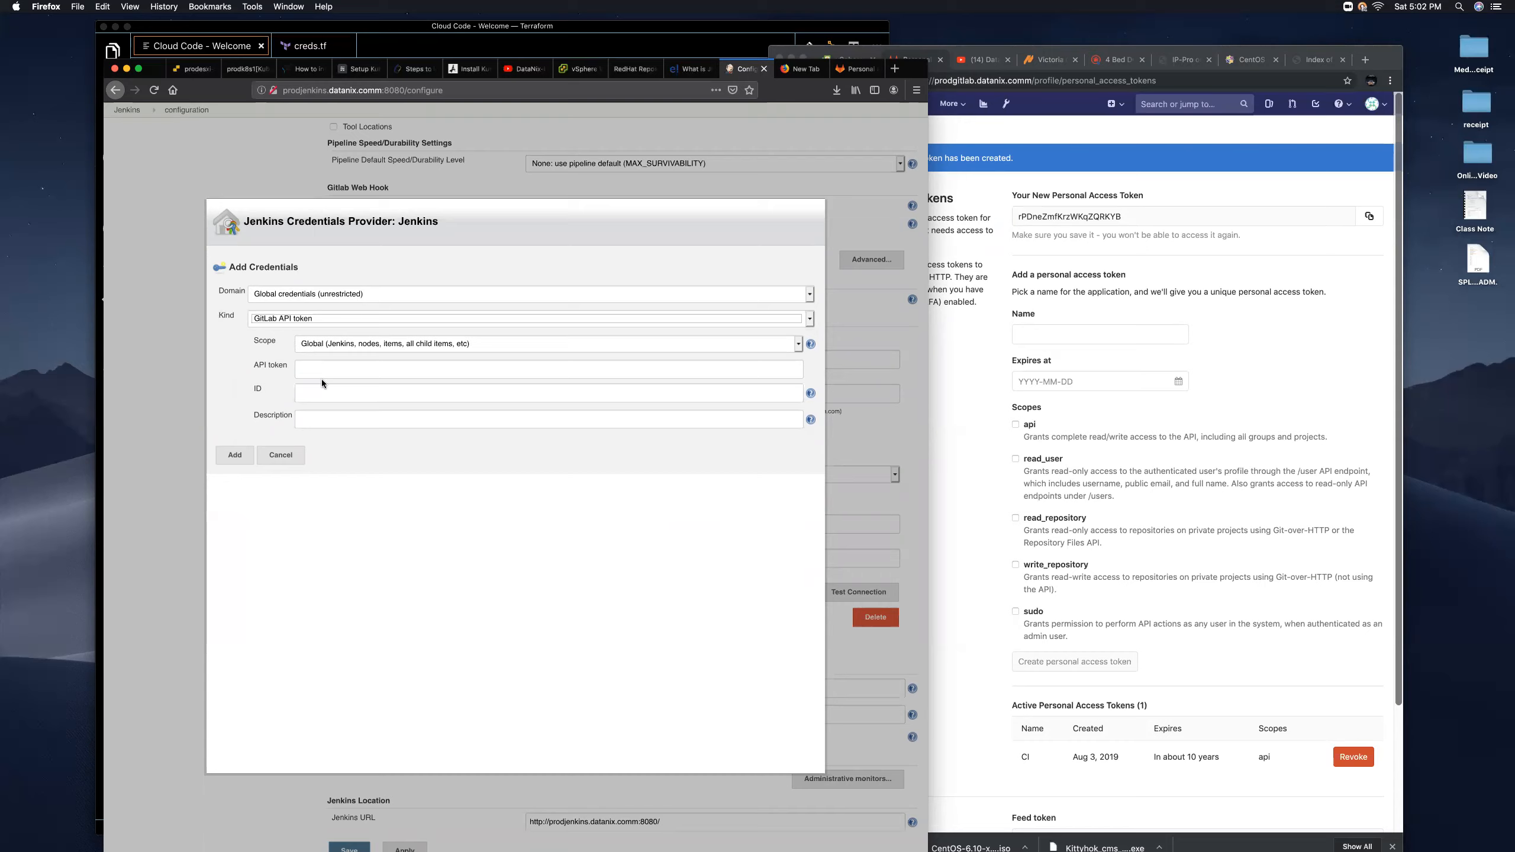
Describe the credential with the owner's username and "API Token", paste the API token and add it without saving it in the browser.
left_click(330, 420)
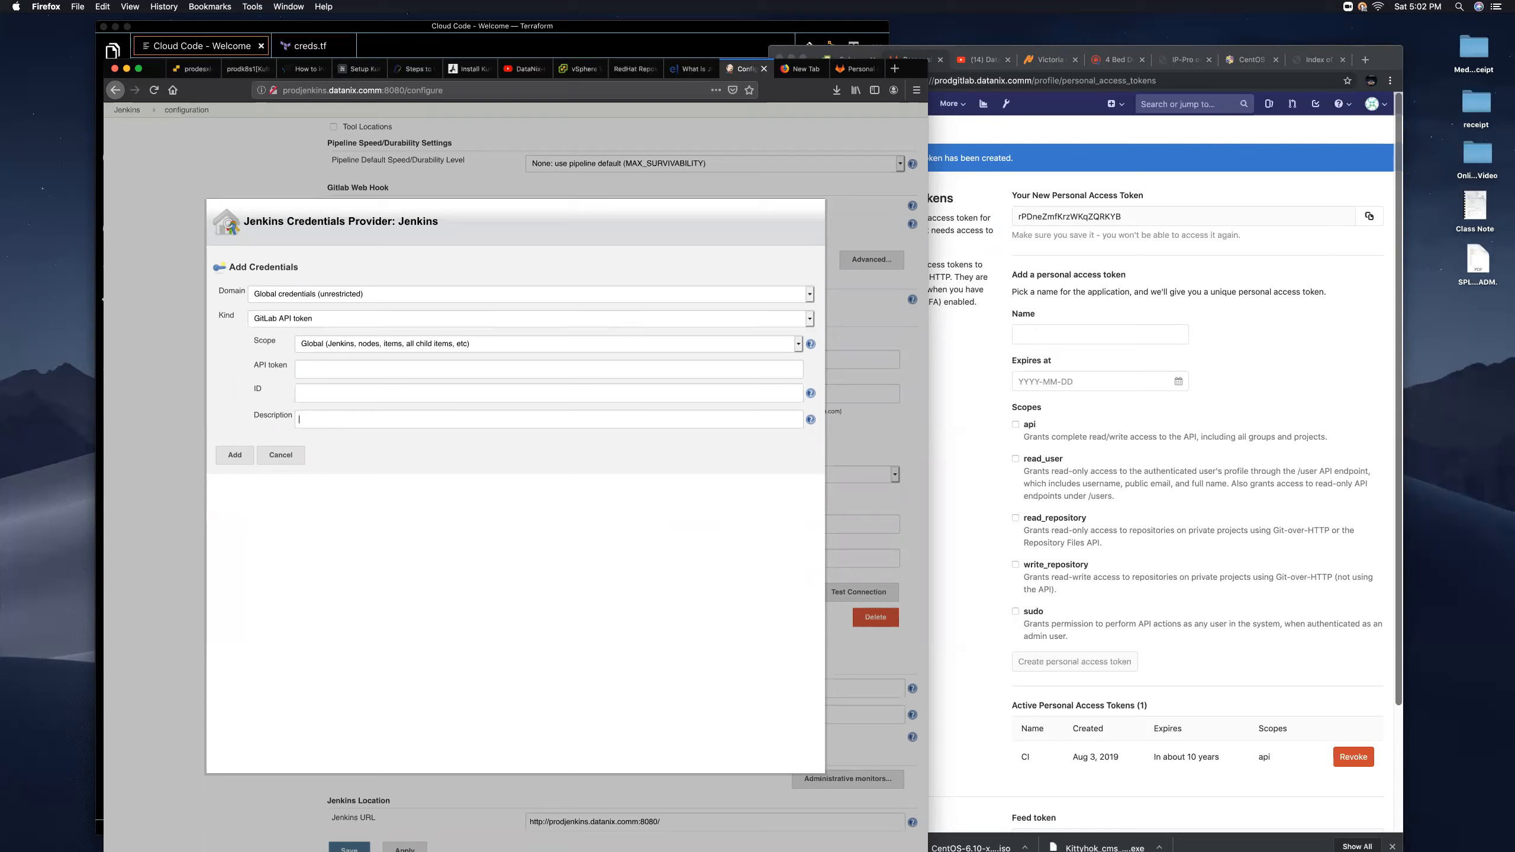
type("joseph API Token")
right_click(336, 370)
left_click(338, 398)
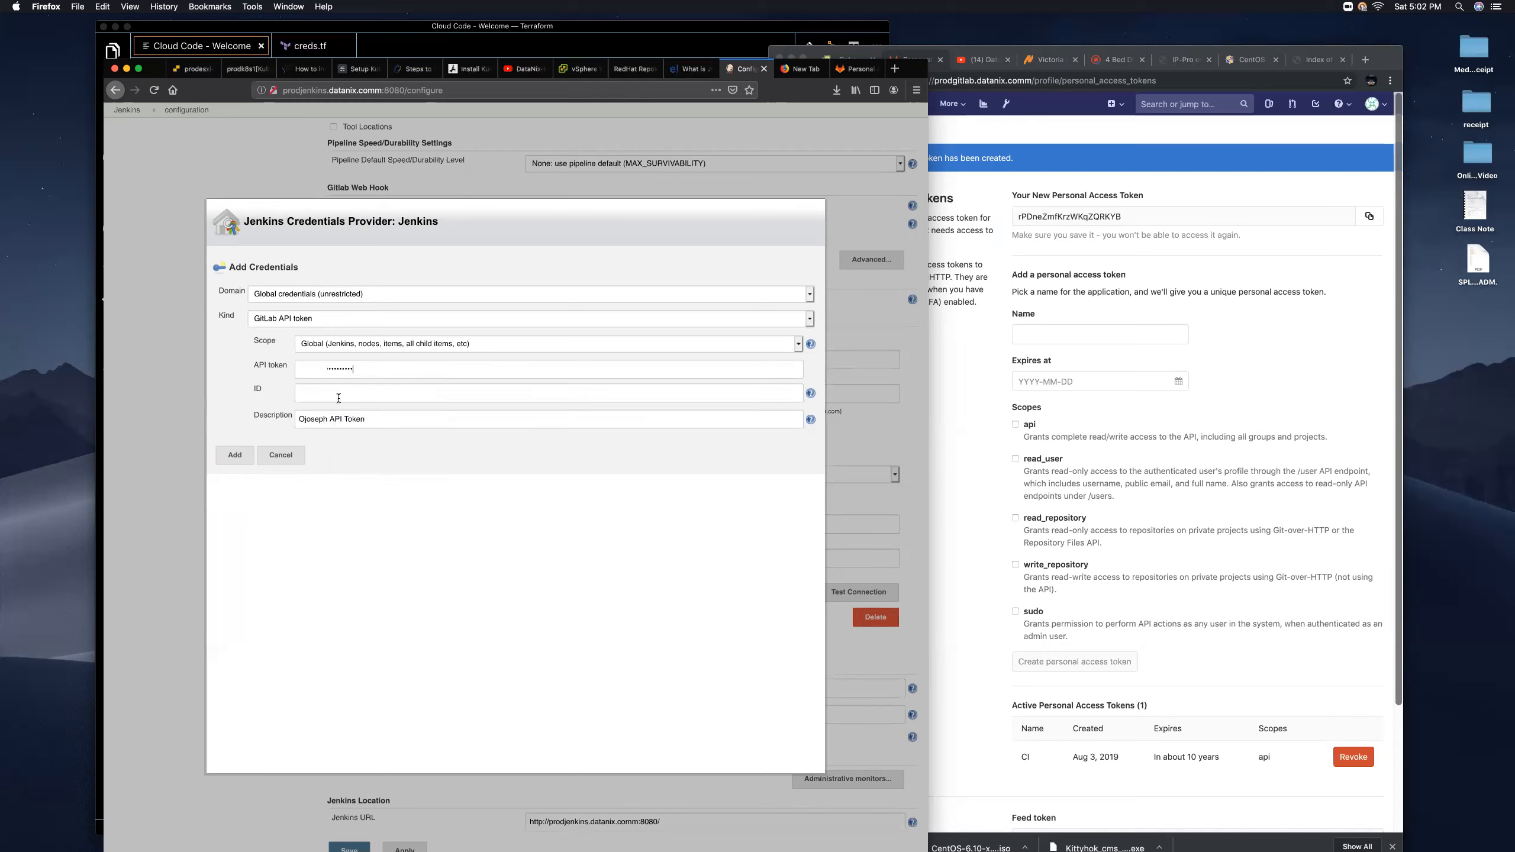
left_click(234, 456)
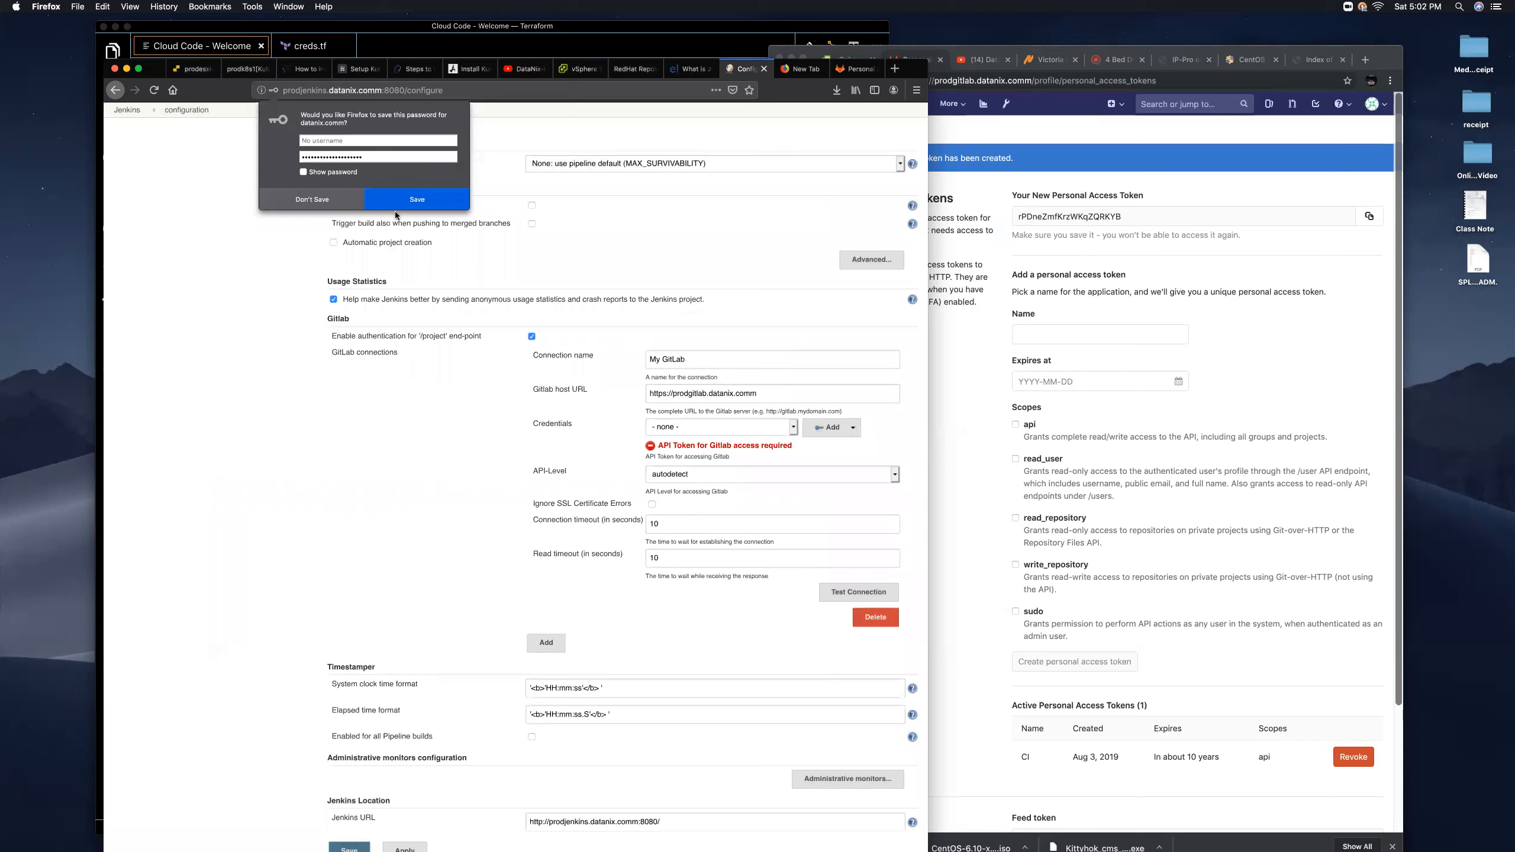
left_click(303, 203)
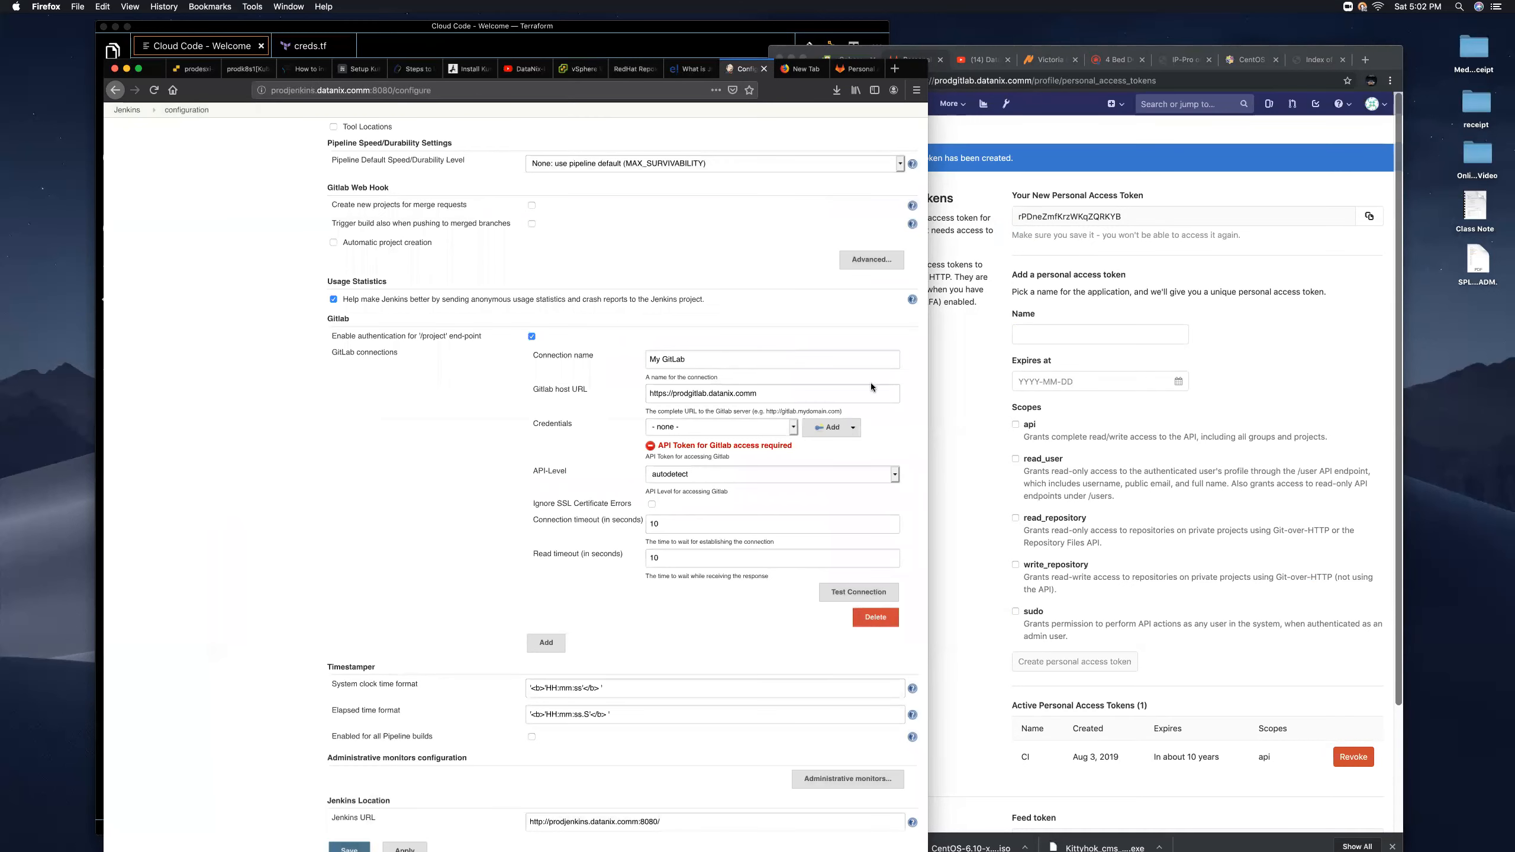
Select the new GitLab API token as the GitLab connection's credentials and test the connection.
left_click(795, 428)
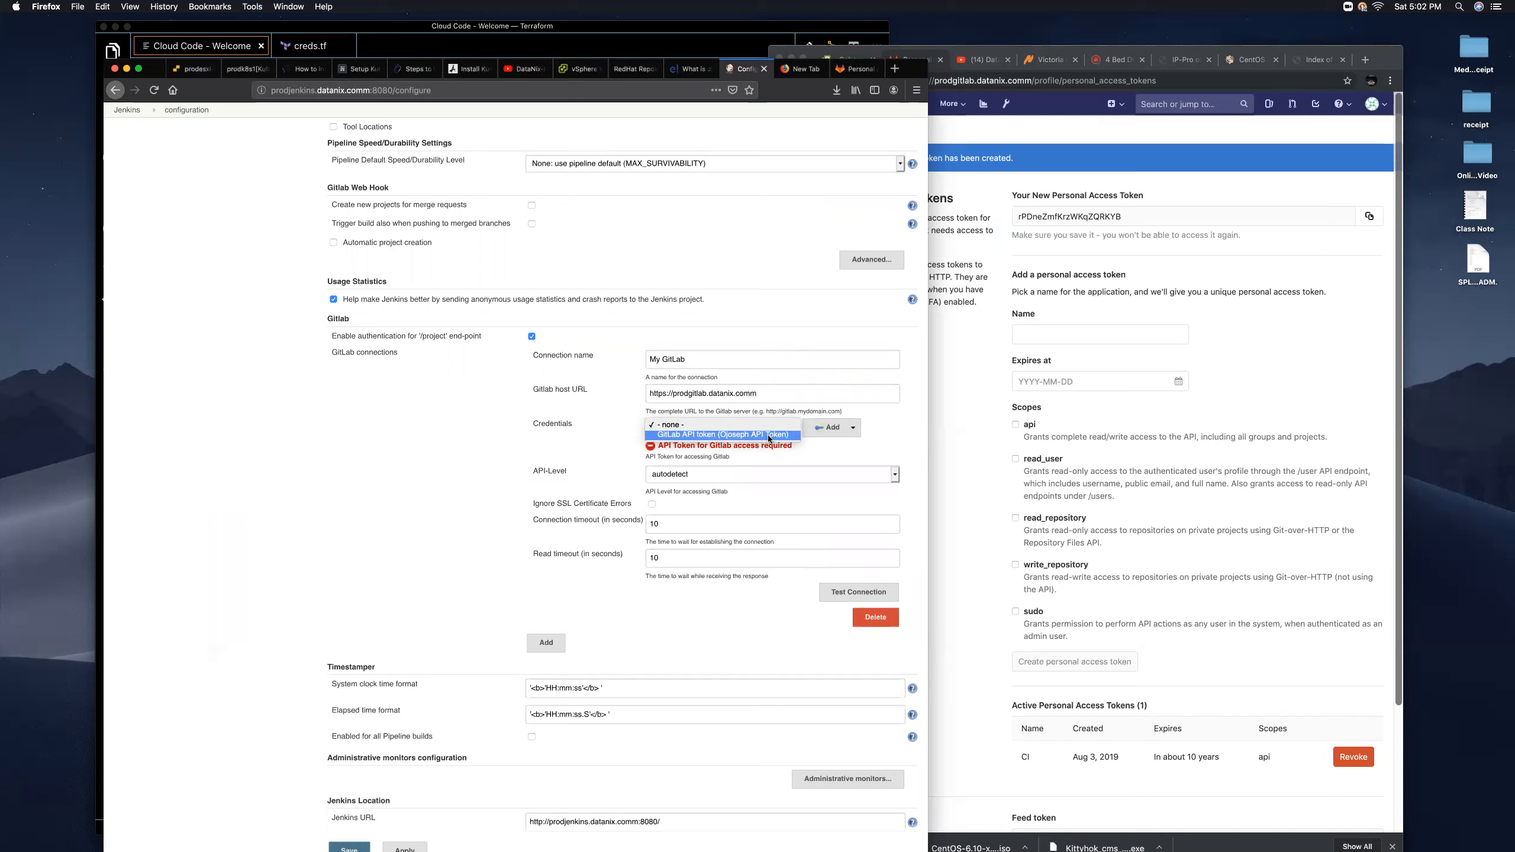
left_click(762, 434)
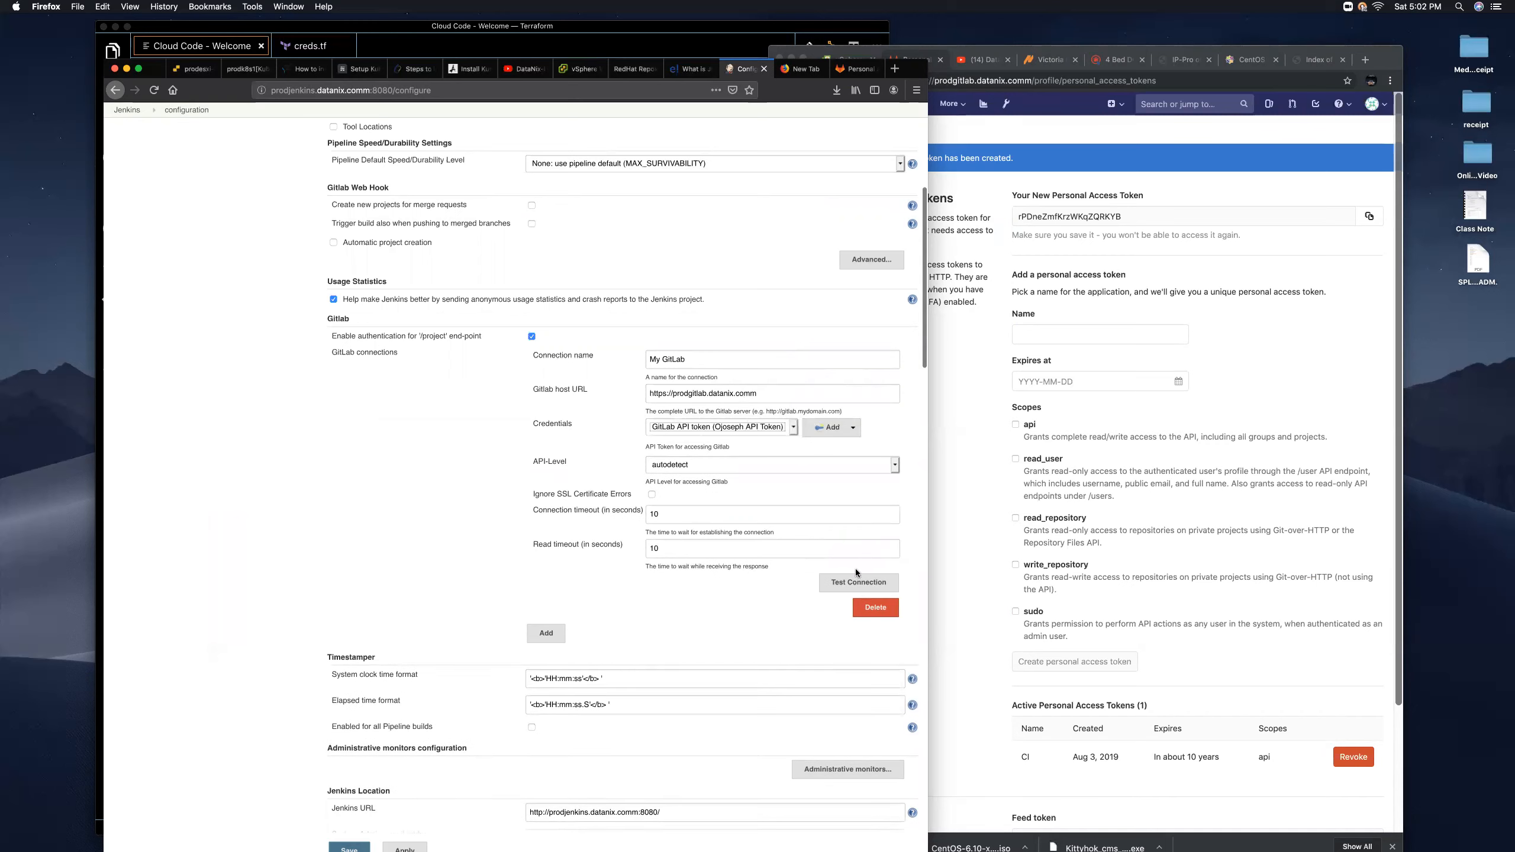
left_click(874, 590)
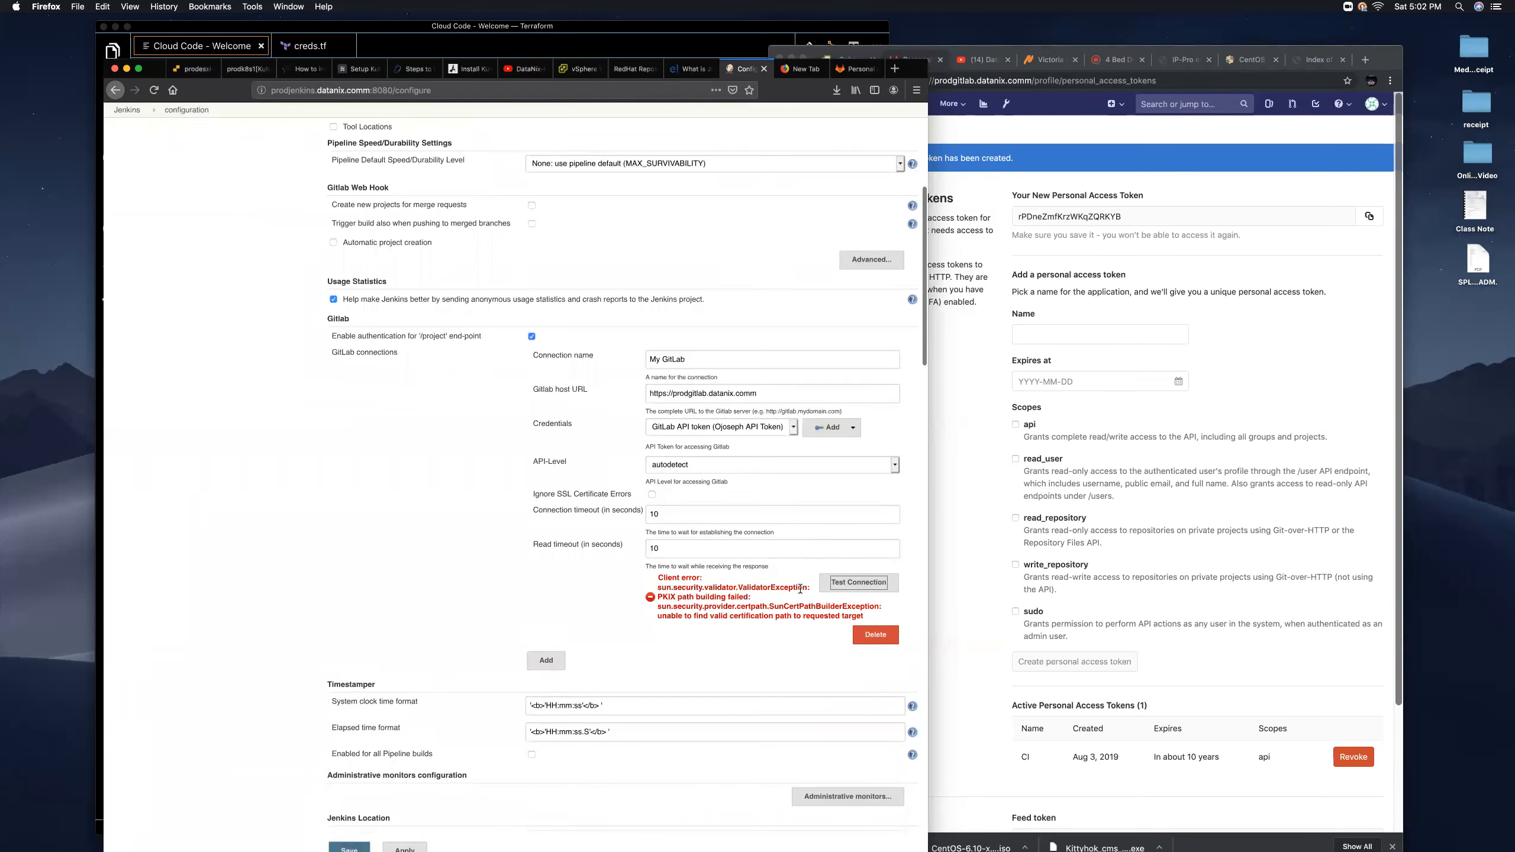
Enable Ignore SSL Certificate Errors for the GitLab connection and test the connection again.
left_click_drag(808, 588, 658, 586)
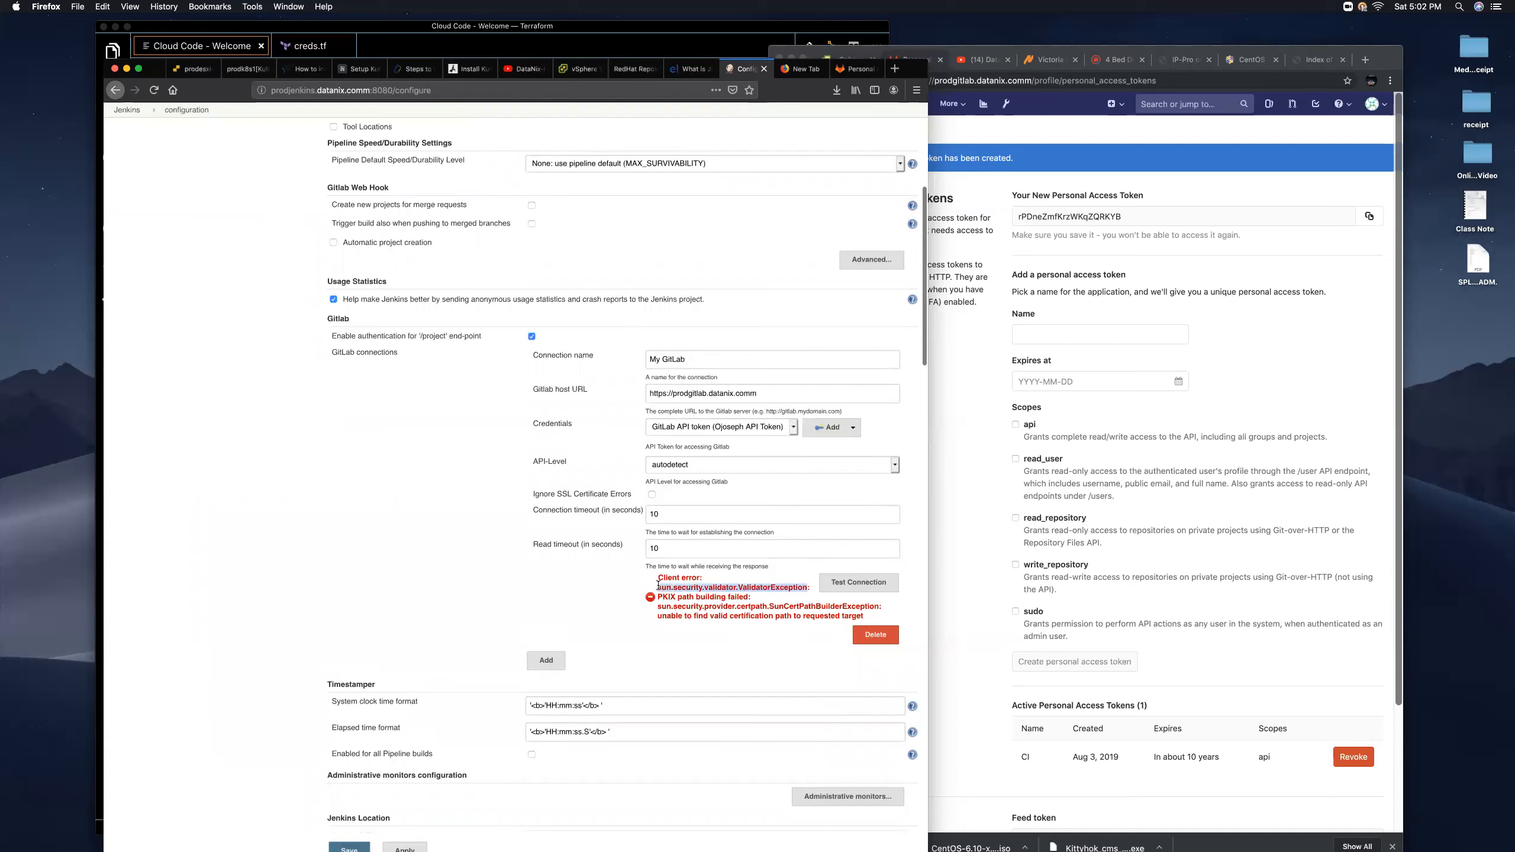
left_click(653, 495)
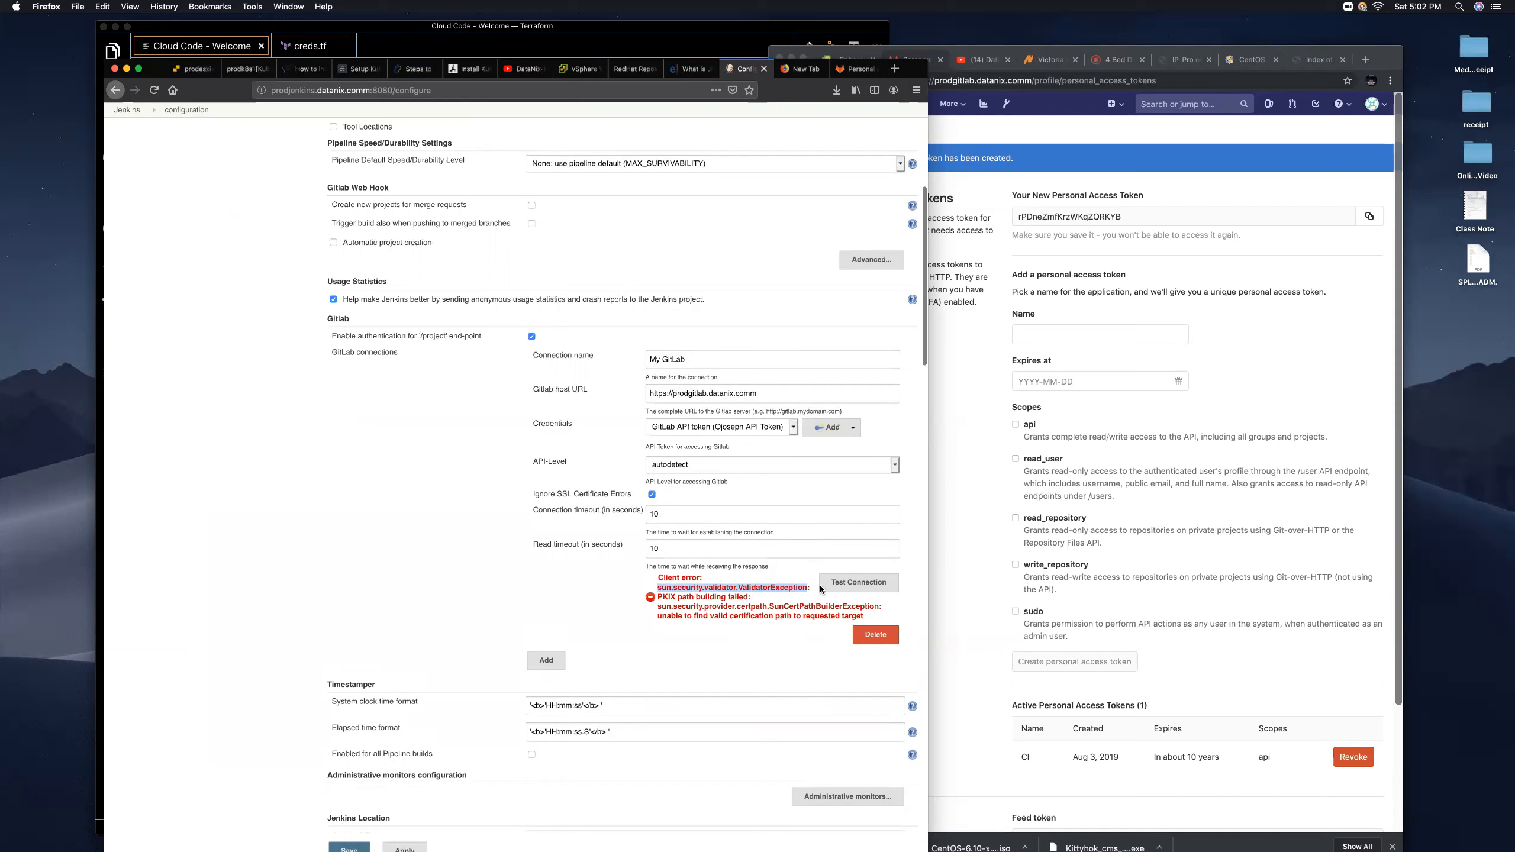
left_click(853, 587)
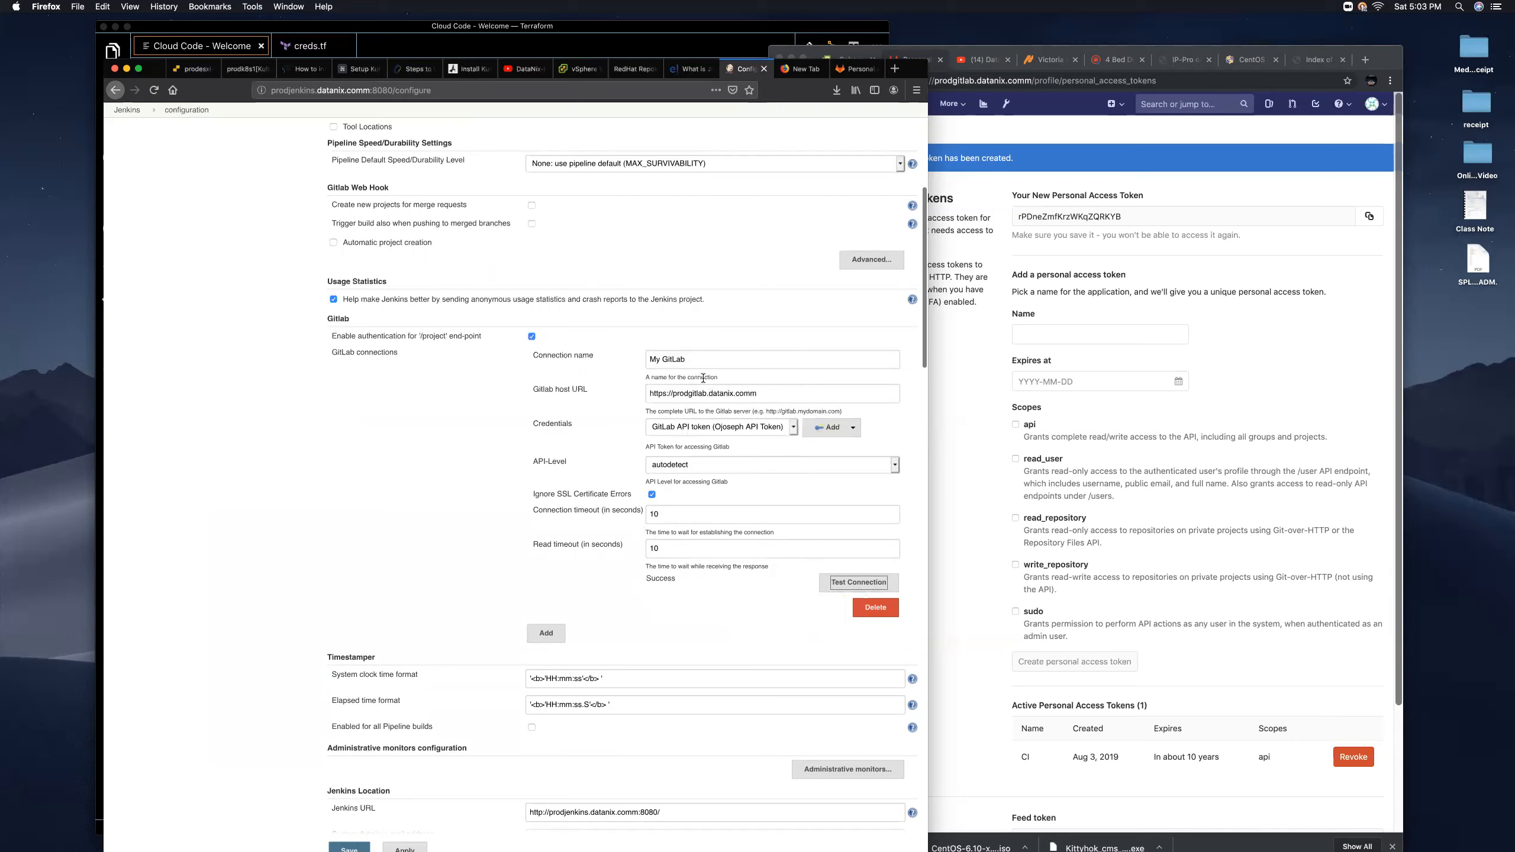
Shorten the GitLab connection's name to GitLab.
left_click(664, 359)
key("BackSpace")
key("BackSpace")
key("BackSpace")
Paste the copied GitLab access token into the Gitlab token field of the Gitlab Notifier Configuration.
scroll(746, 482, "down", 5)
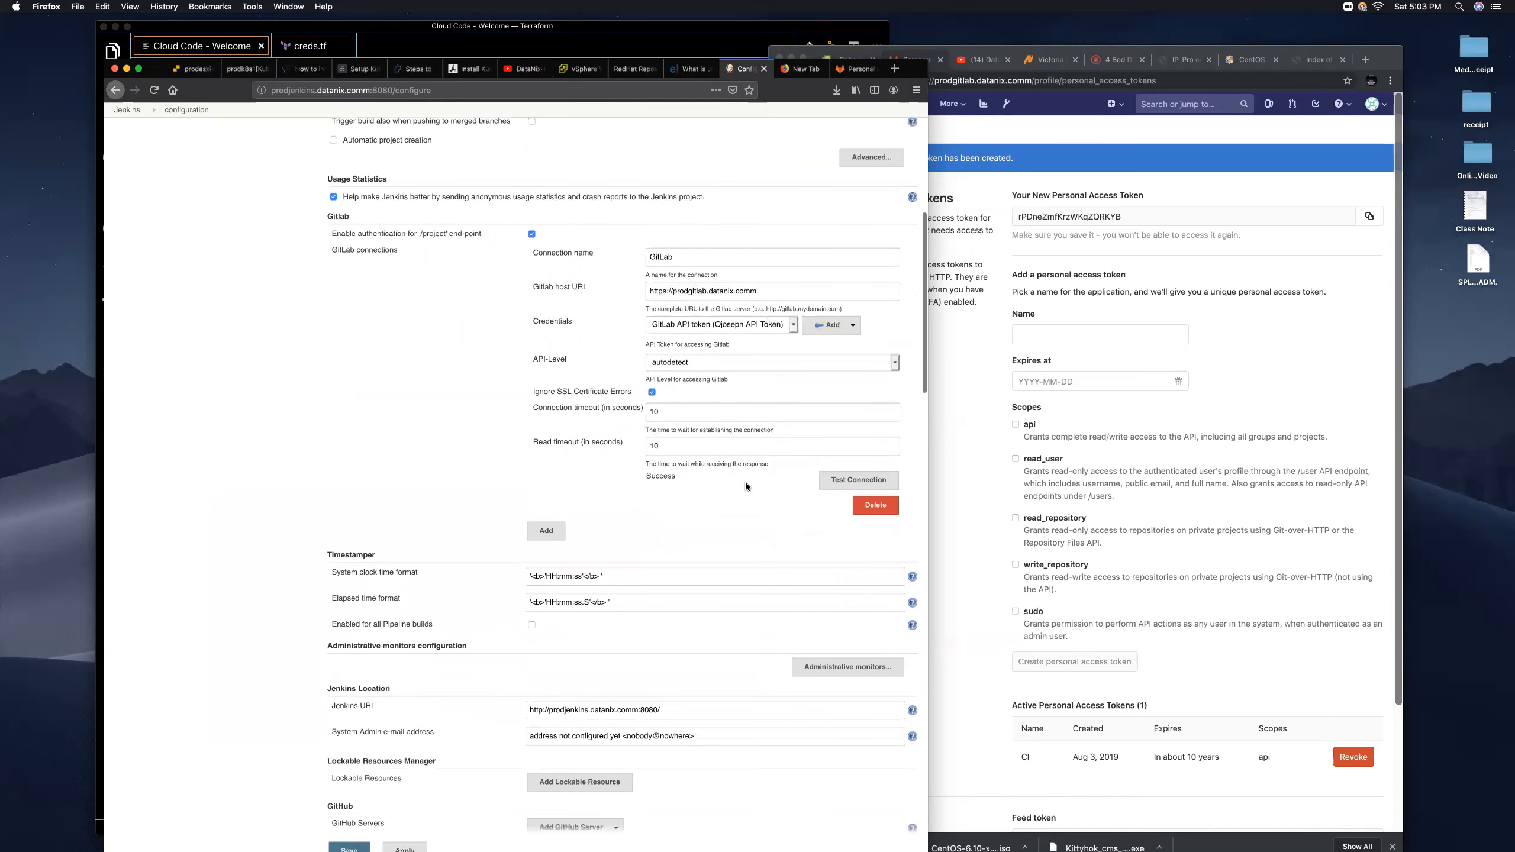
scroll(770, 387, "down", 8)
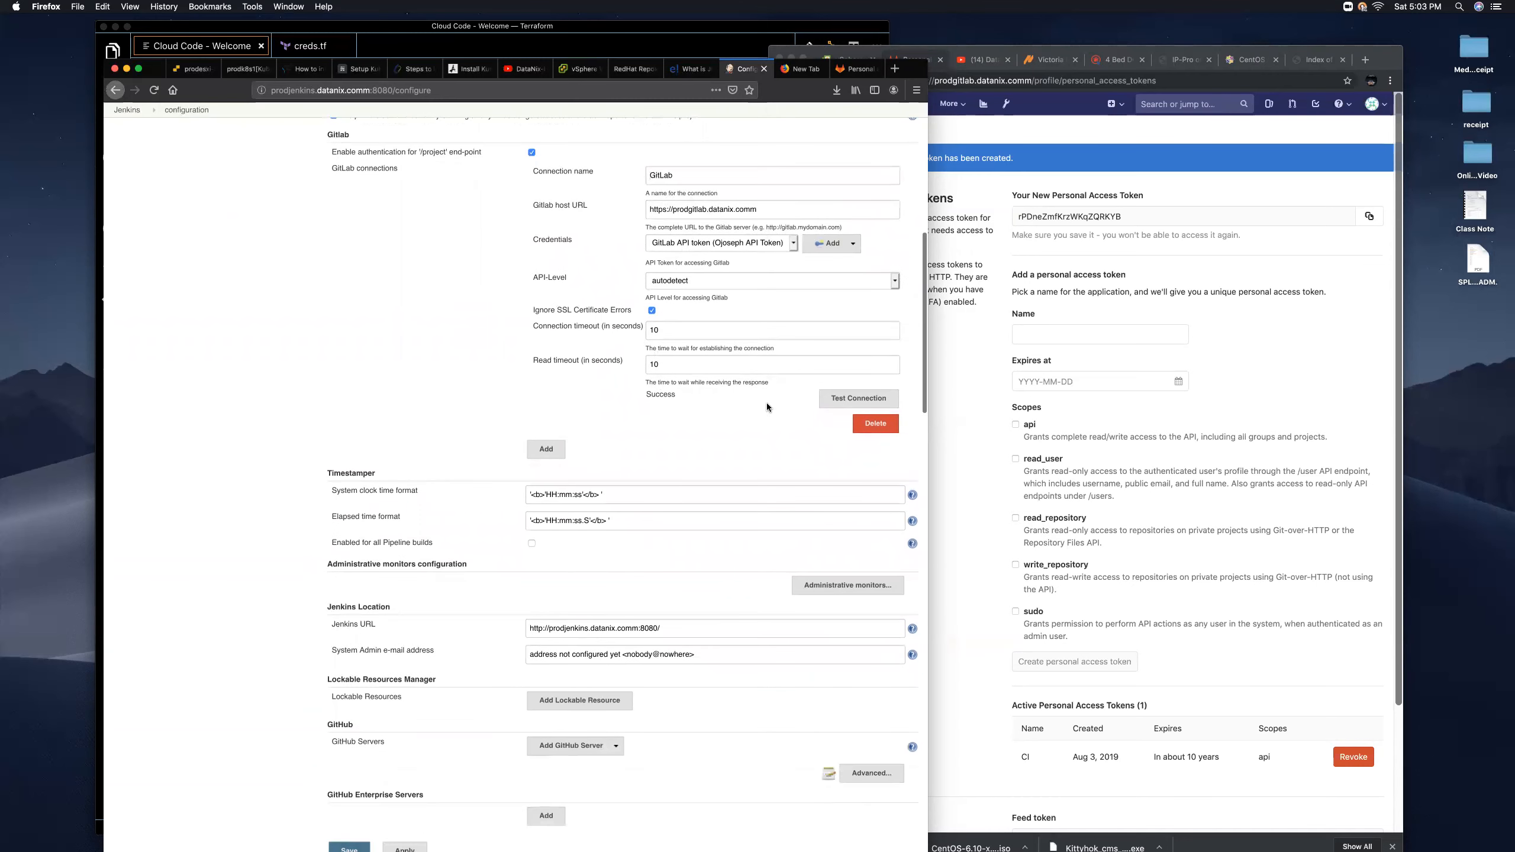
scroll(758, 418, "down", 10)
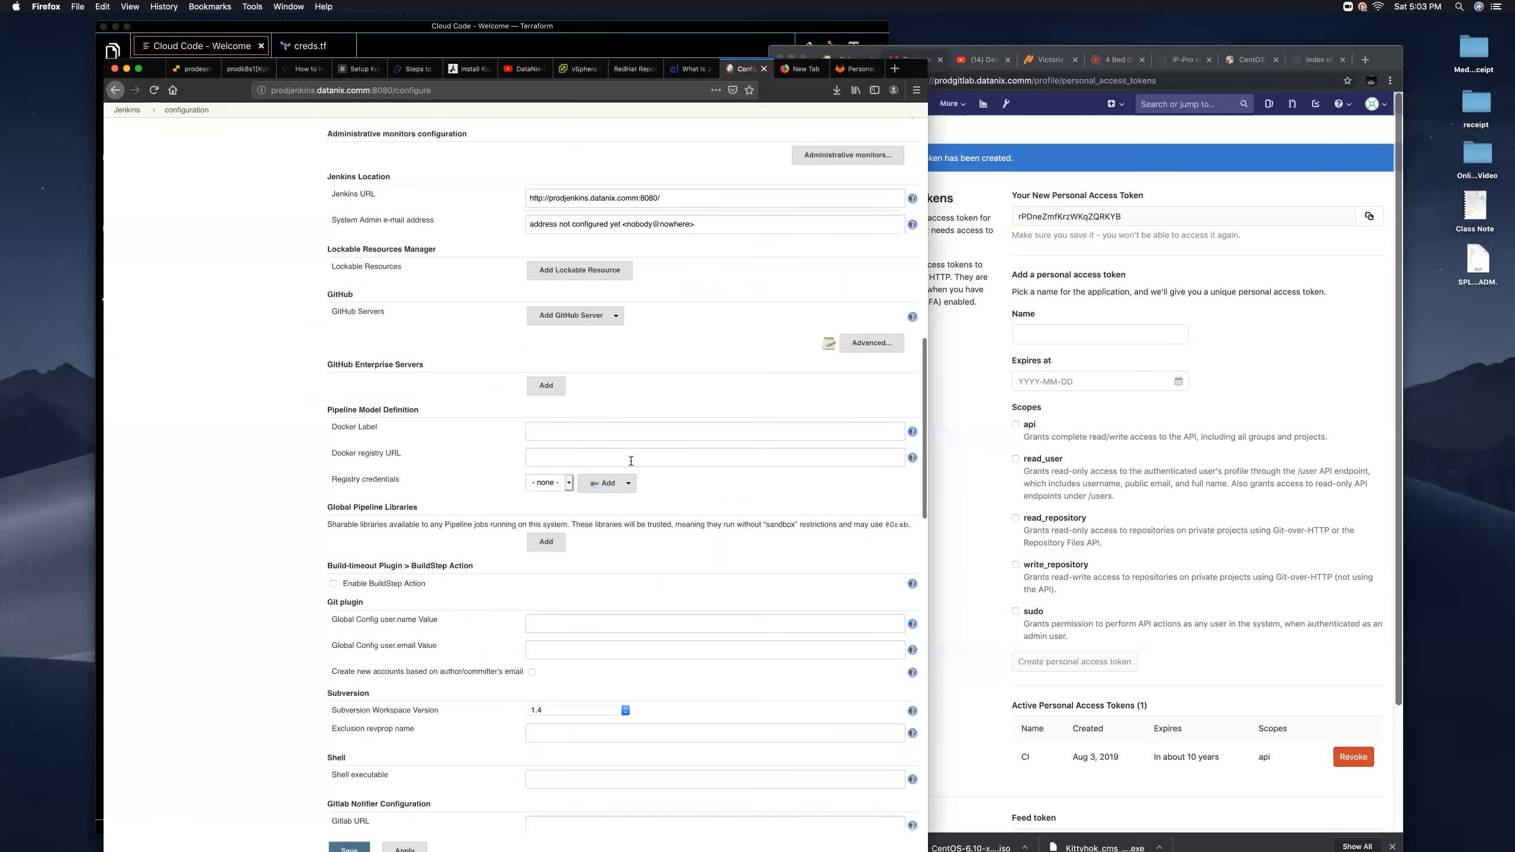
scroll(622, 462, "down", 7)
scroll(656, 455, "down", 3)
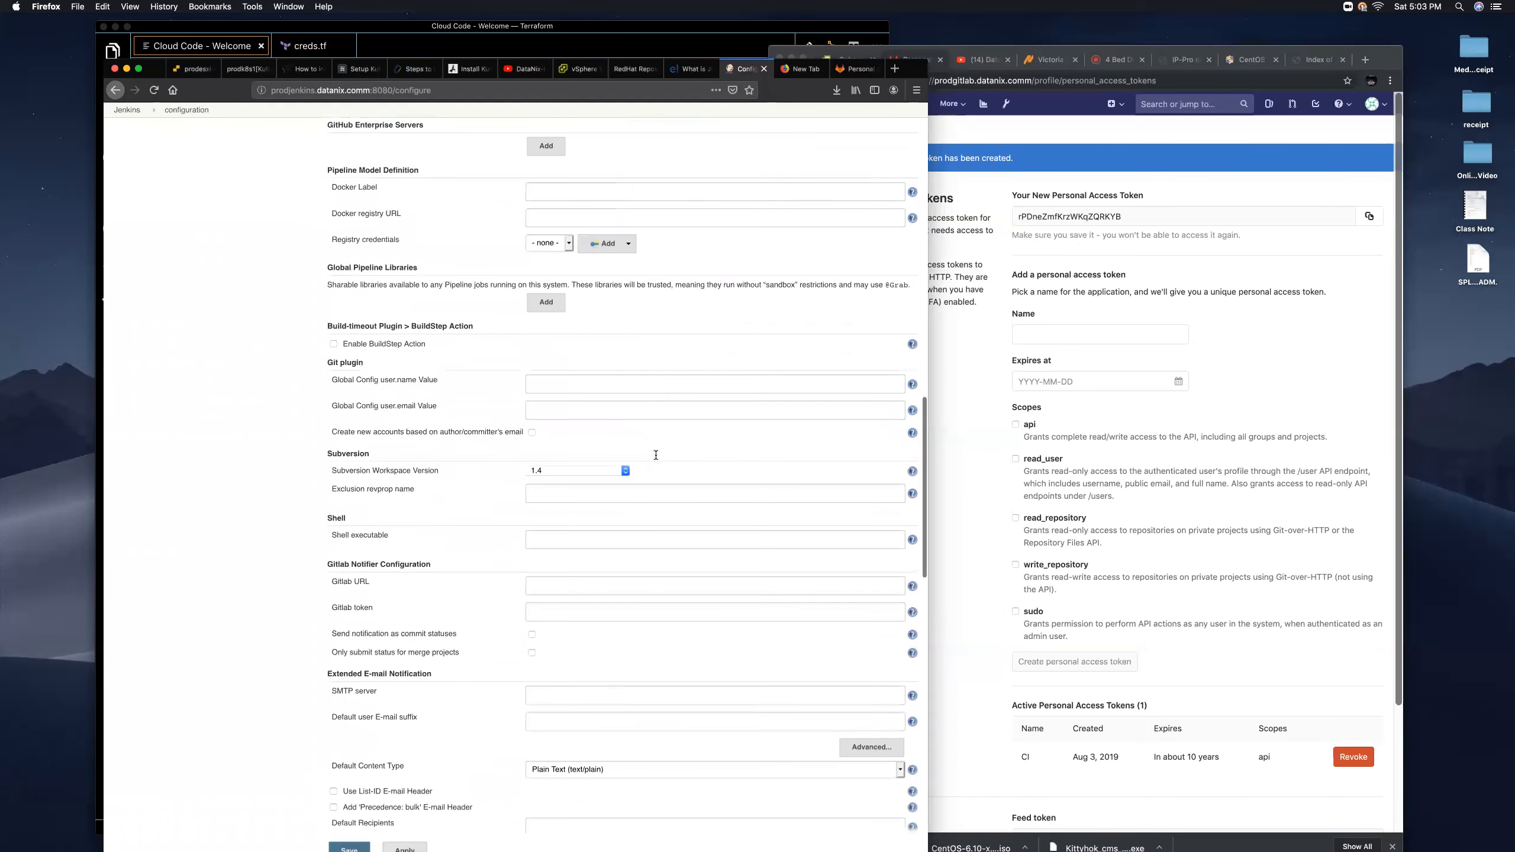
scroll(721, 440, "down", 2)
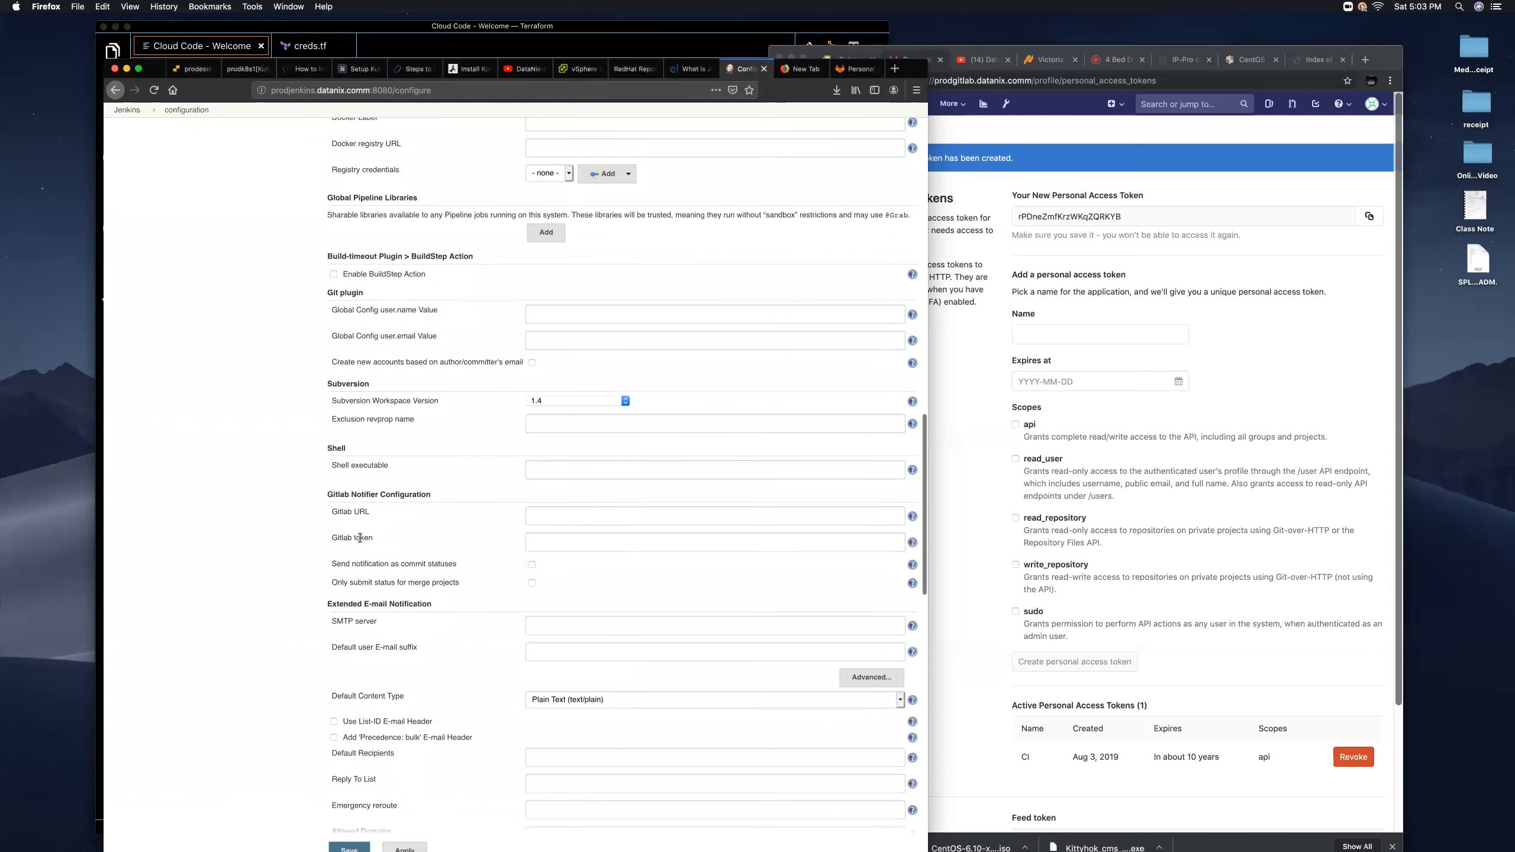
right_click(544, 545)
left_click(583, 595)
Copy the Gitlab host URL from the GitLab connection and paste it as the Gitlab URL in the Gitlab Notifier Configuration.
left_click(560, 516)
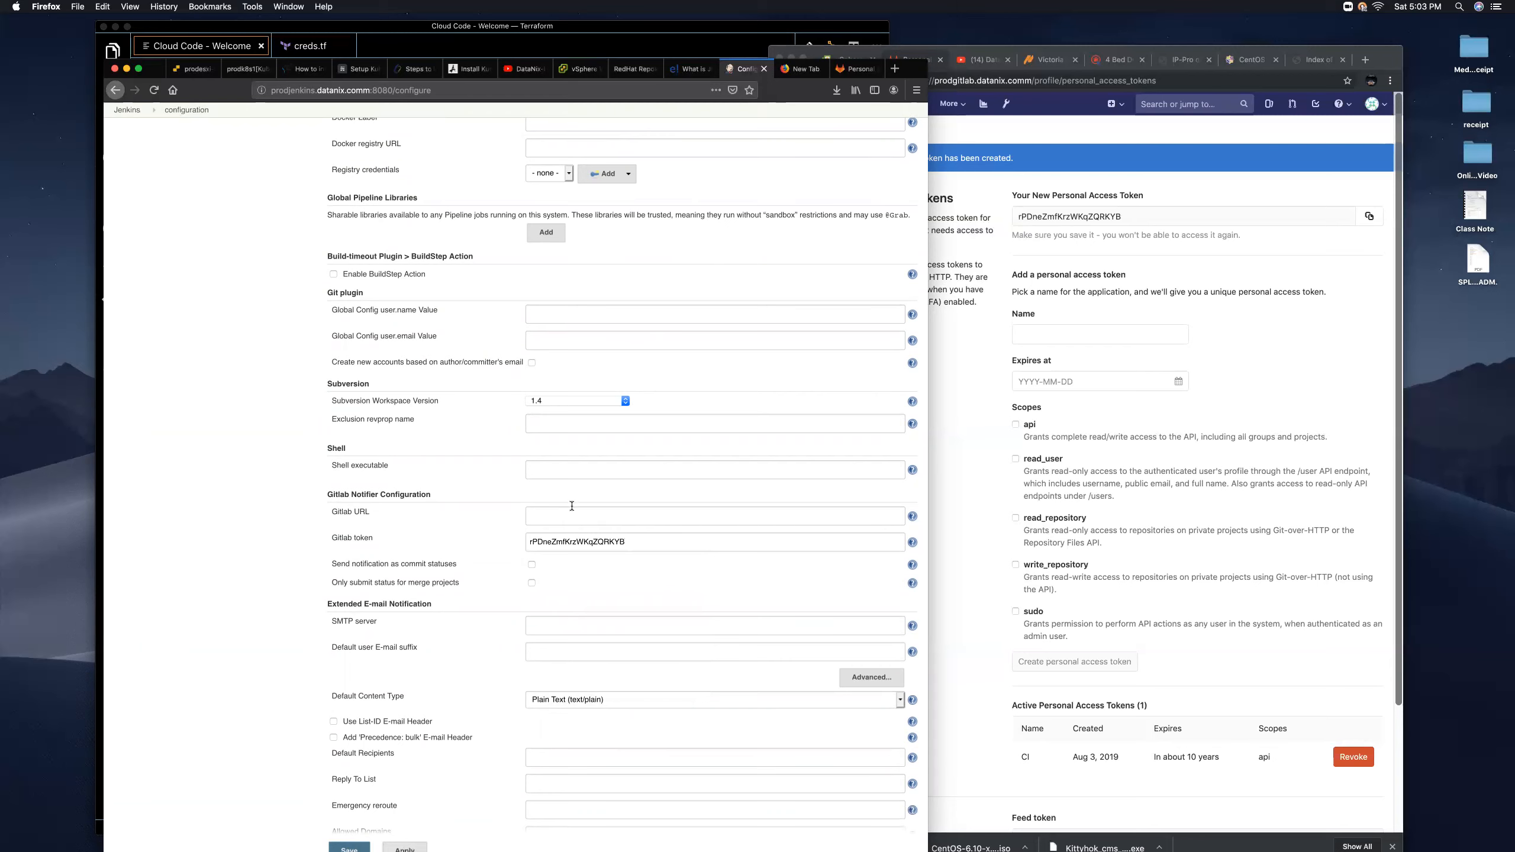
scroll(599, 474, "up", 10)
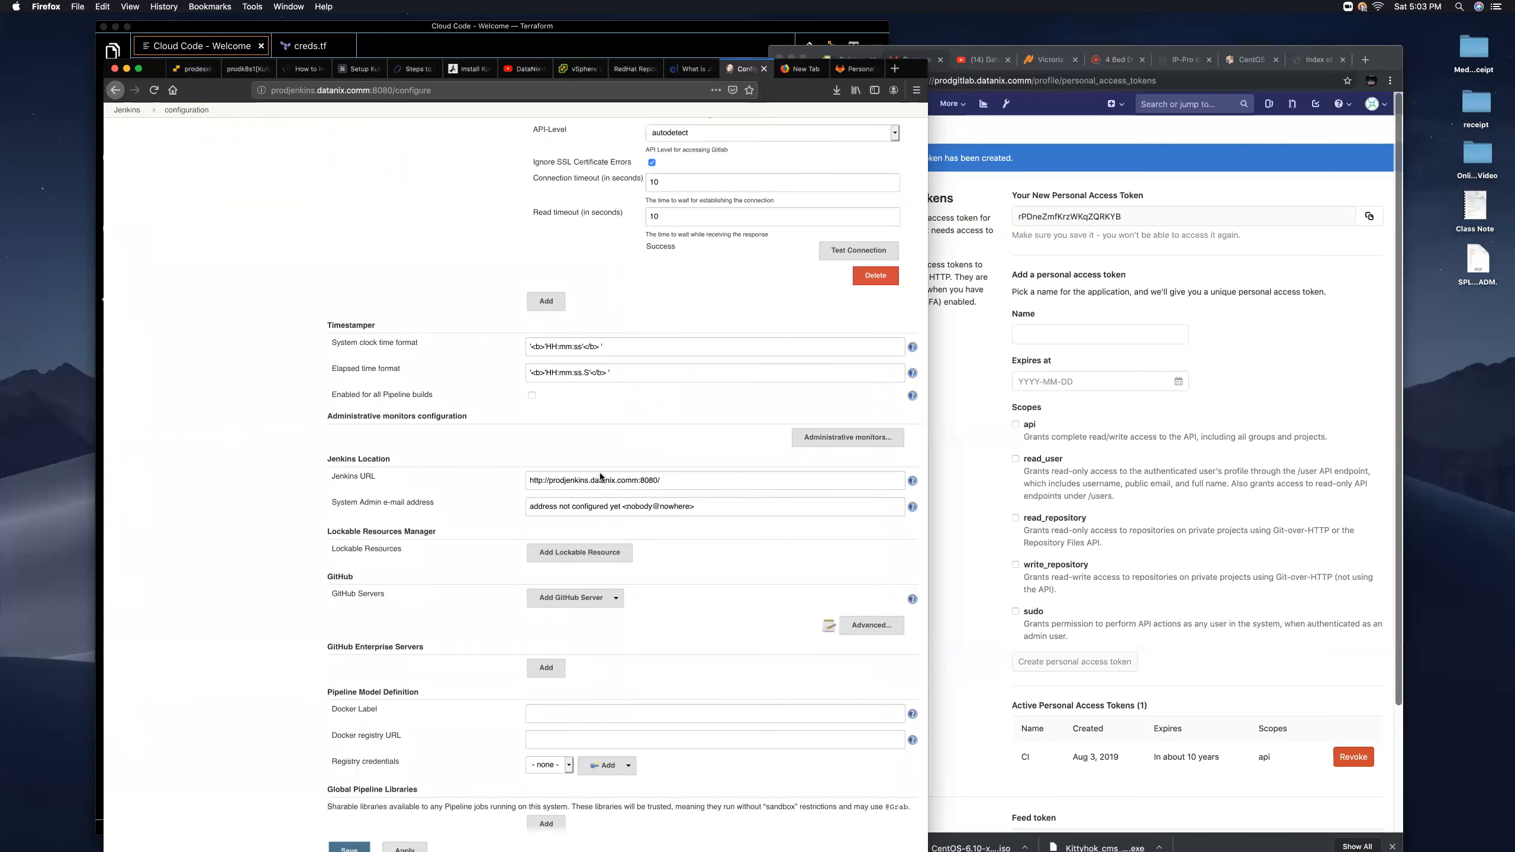
scroll(599, 473, "up", 4)
left_click_drag(637, 304, 634, 304)
right_click(693, 304)
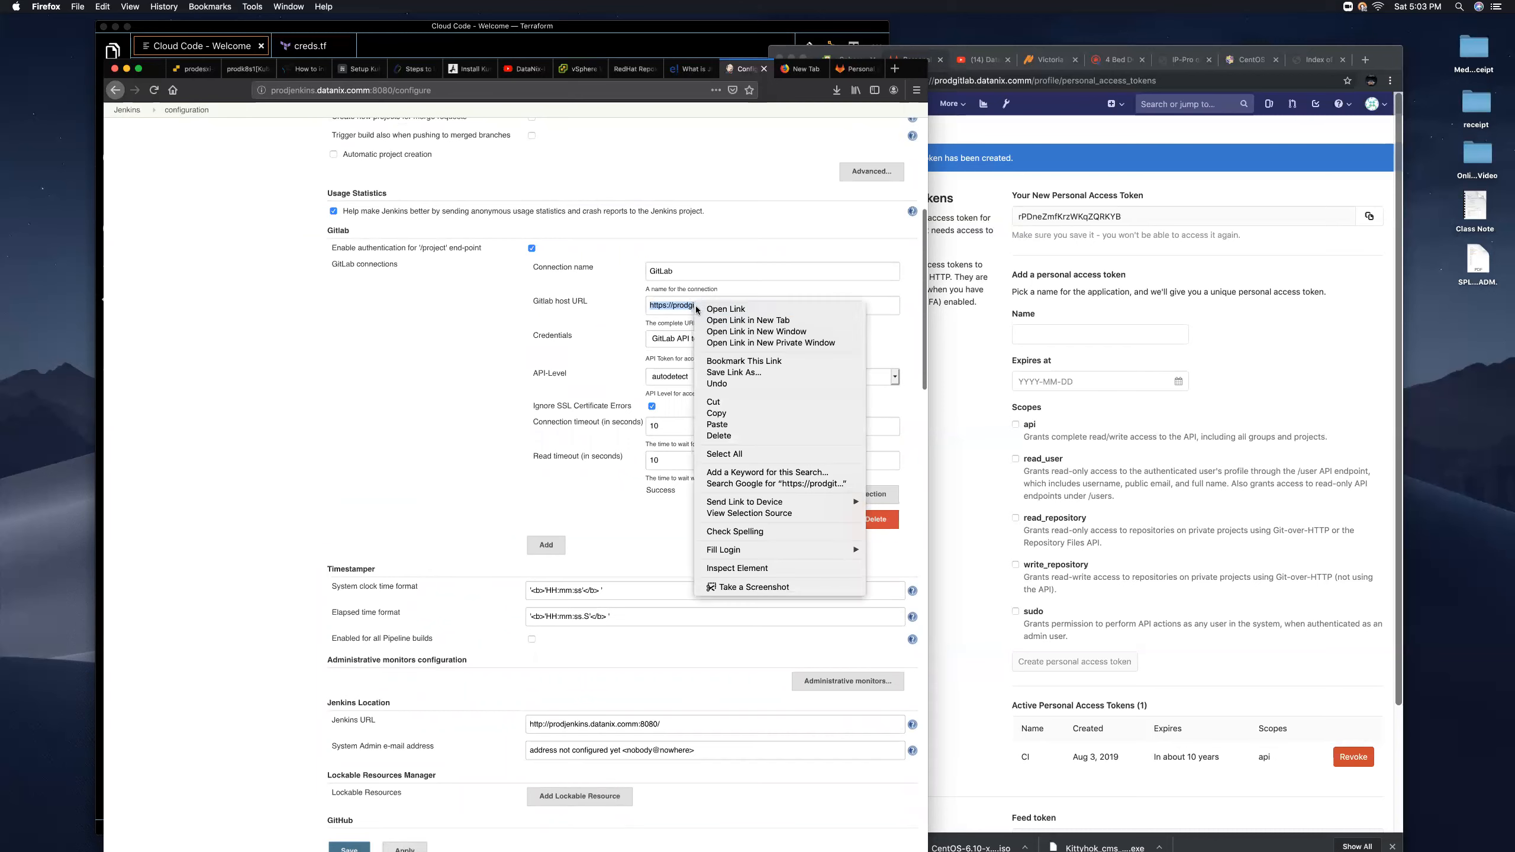
left_click(721, 414)
scroll(715, 414, "down", 14)
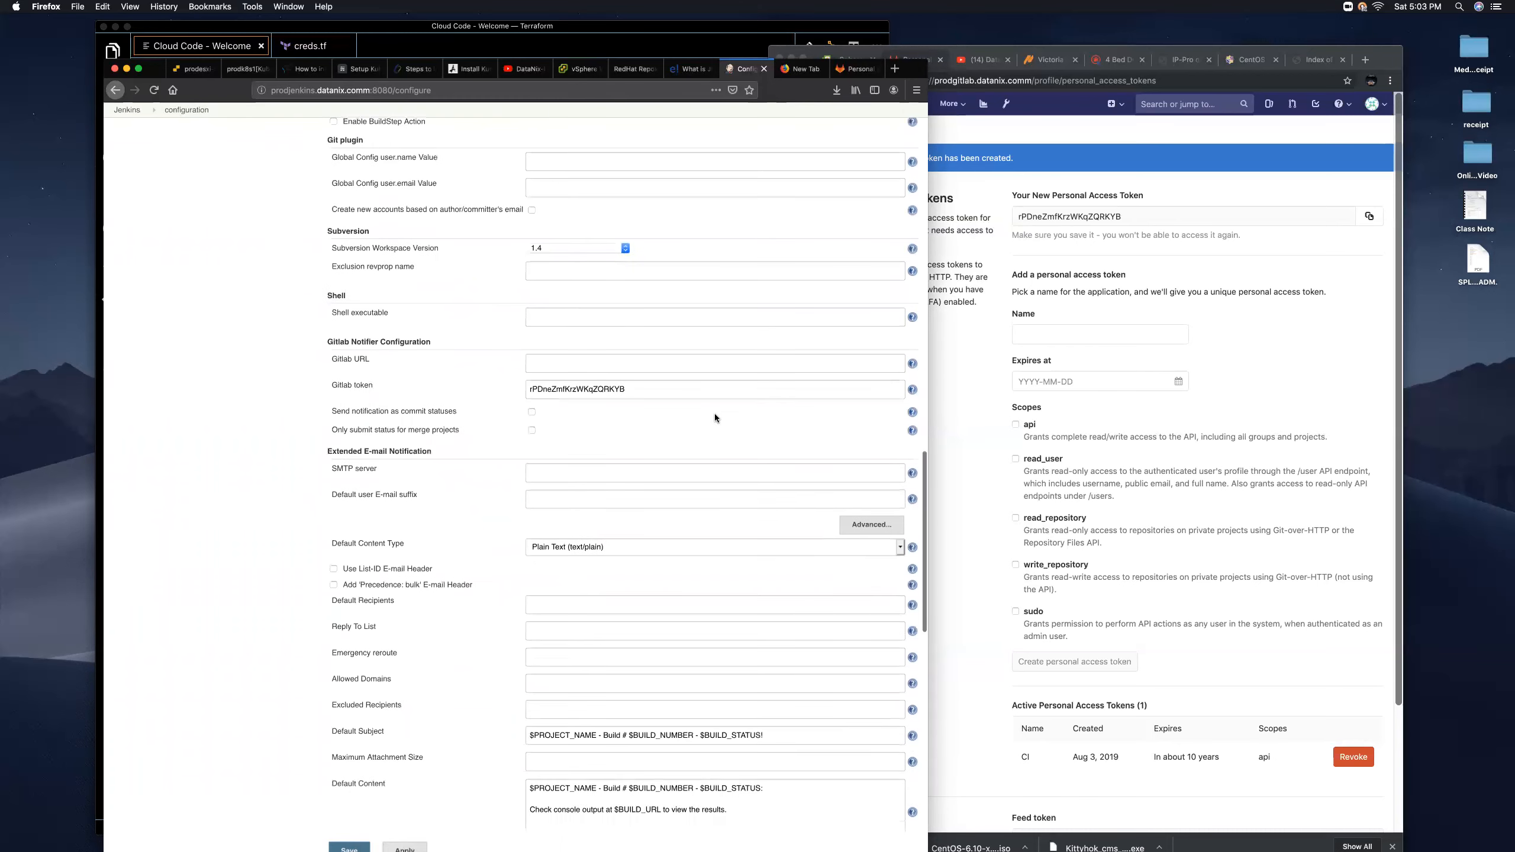
scroll(715, 413, "up", 6)
scroll(715, 415, "up", 8)
scroll(715, 414, "down", 10)
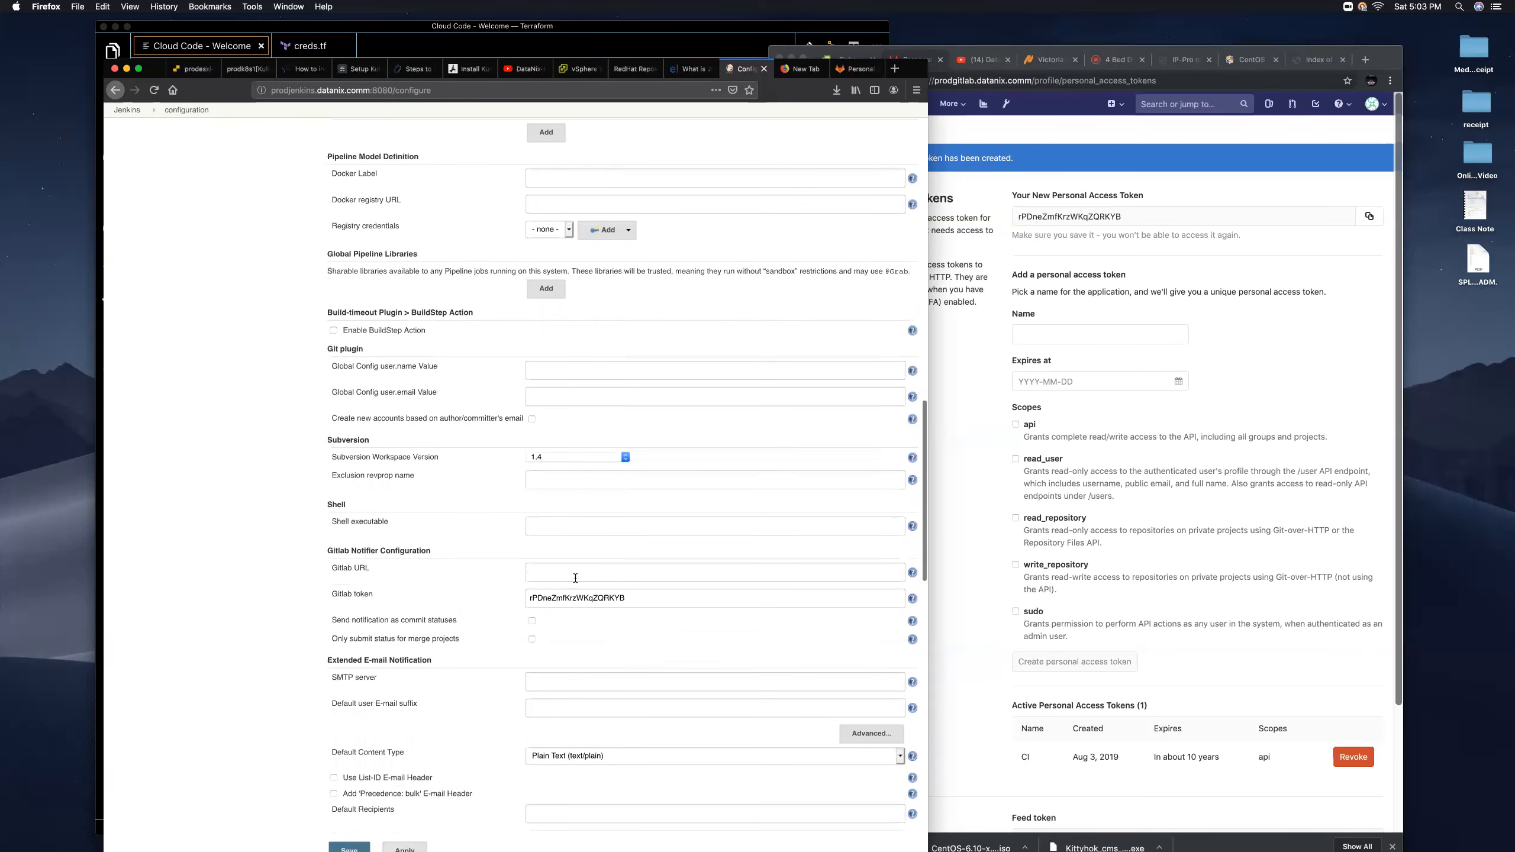
right_click(572, 570)
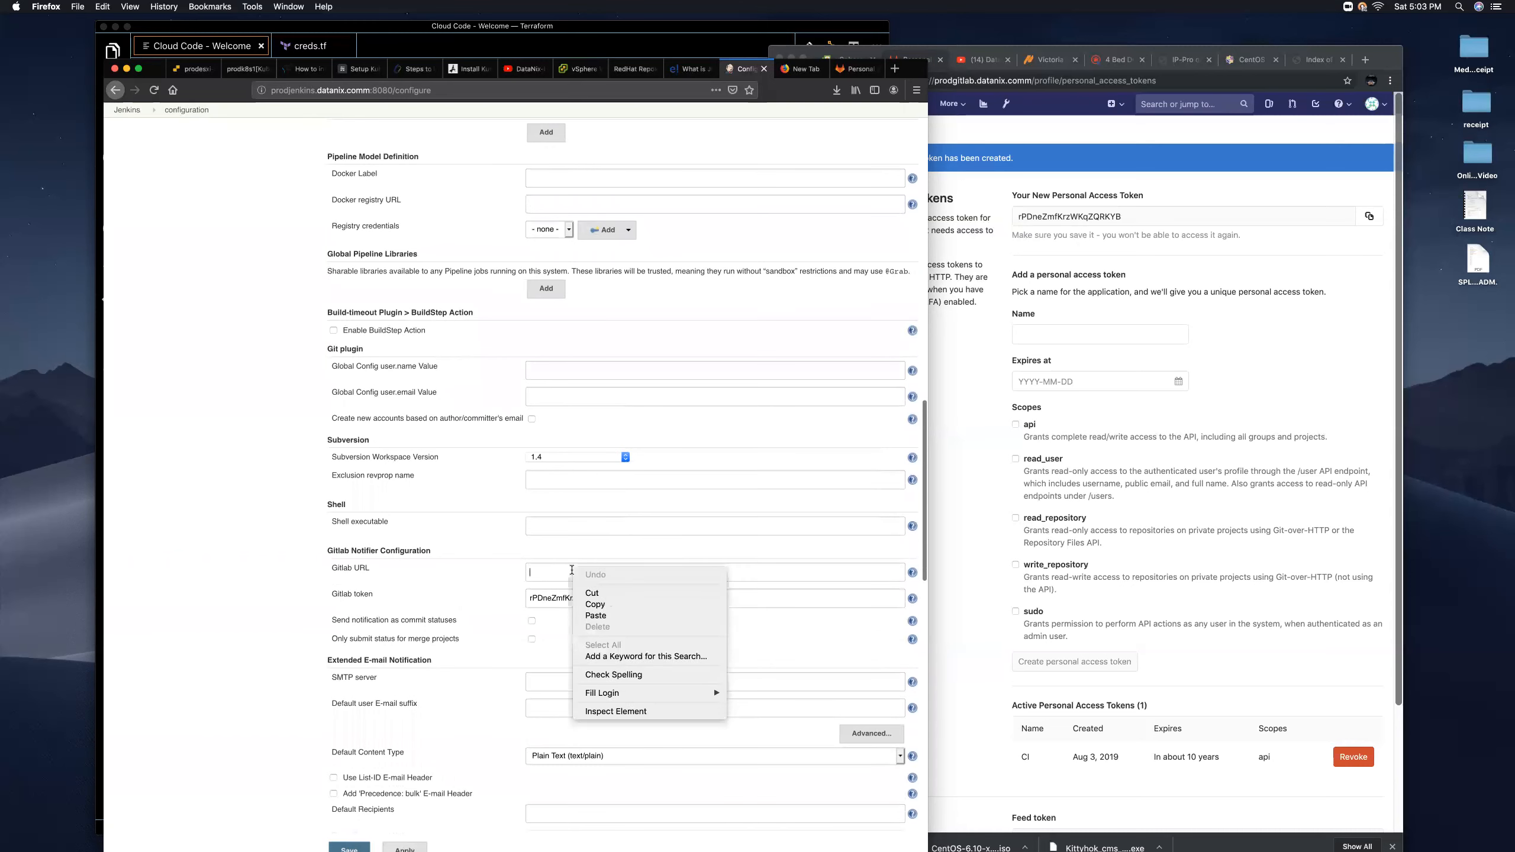
left_click(594, 616)
scroll(663, 586, "down", 3)
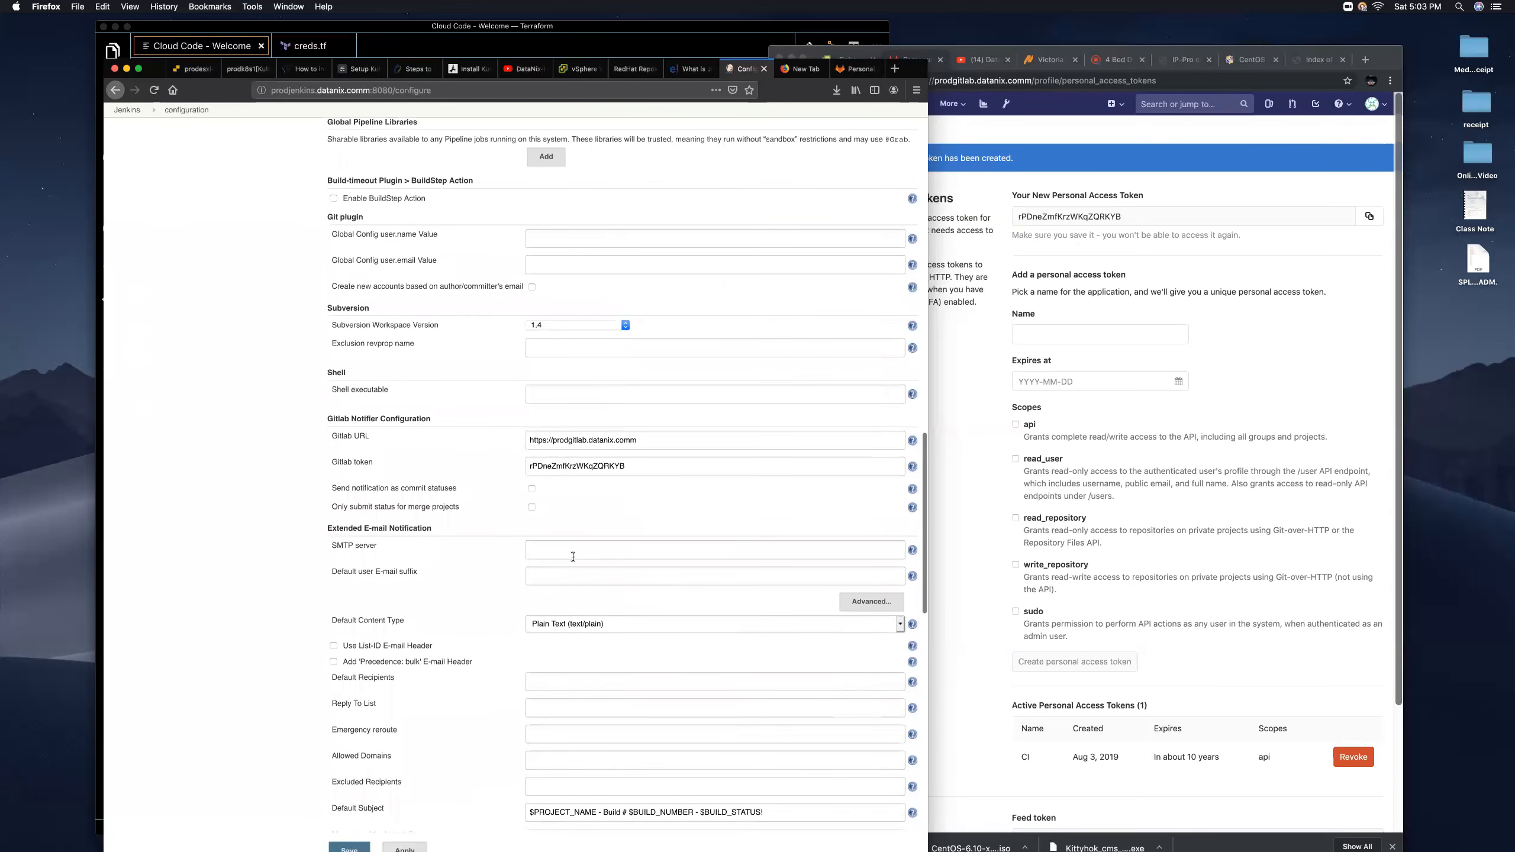
scroll(632, 518, "down", 20)
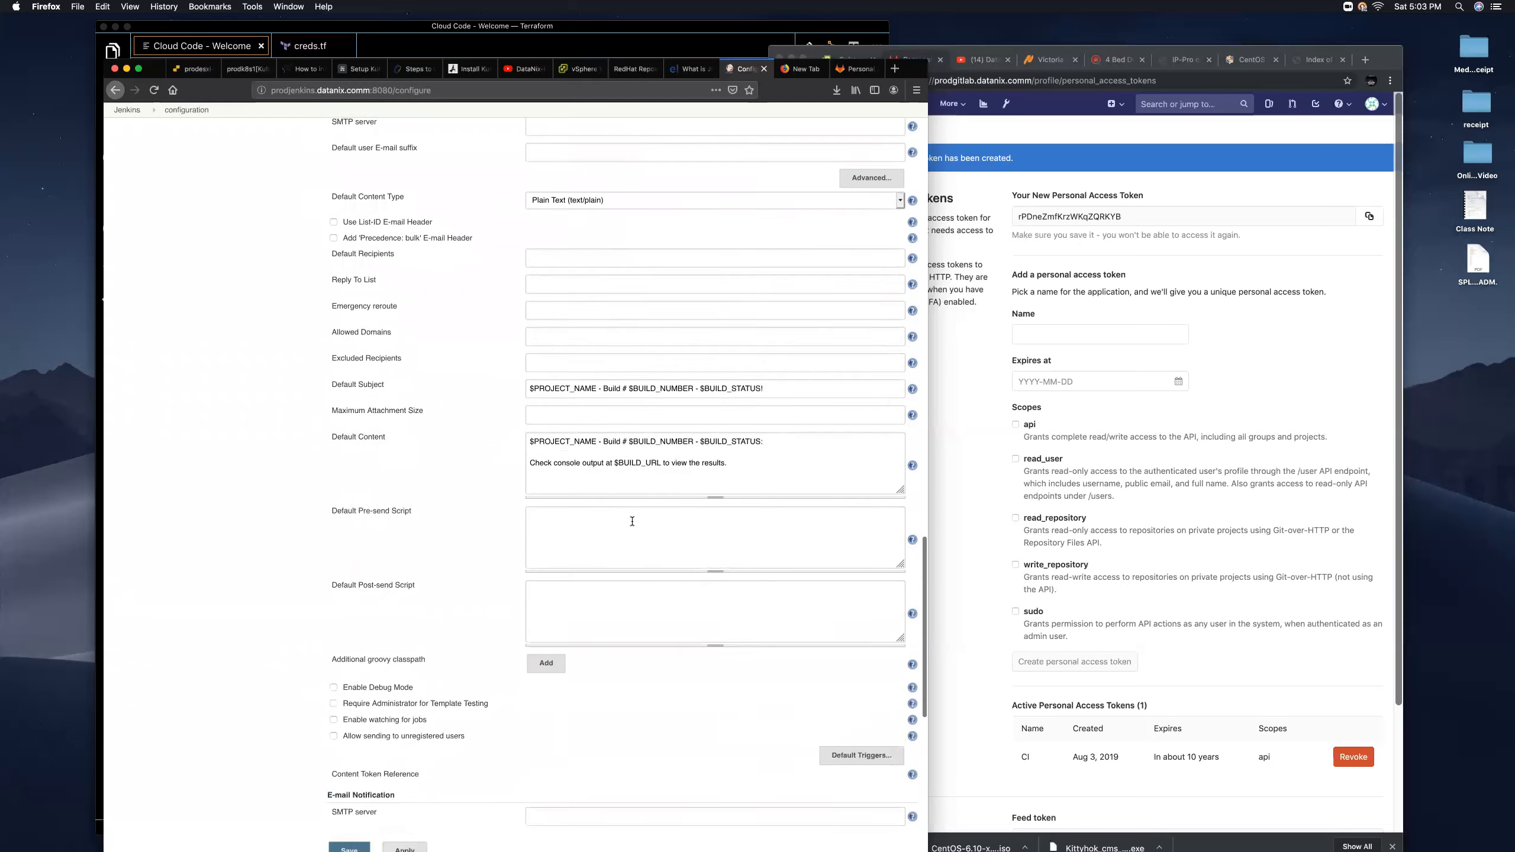
scroll(632, 521, "down", 3)
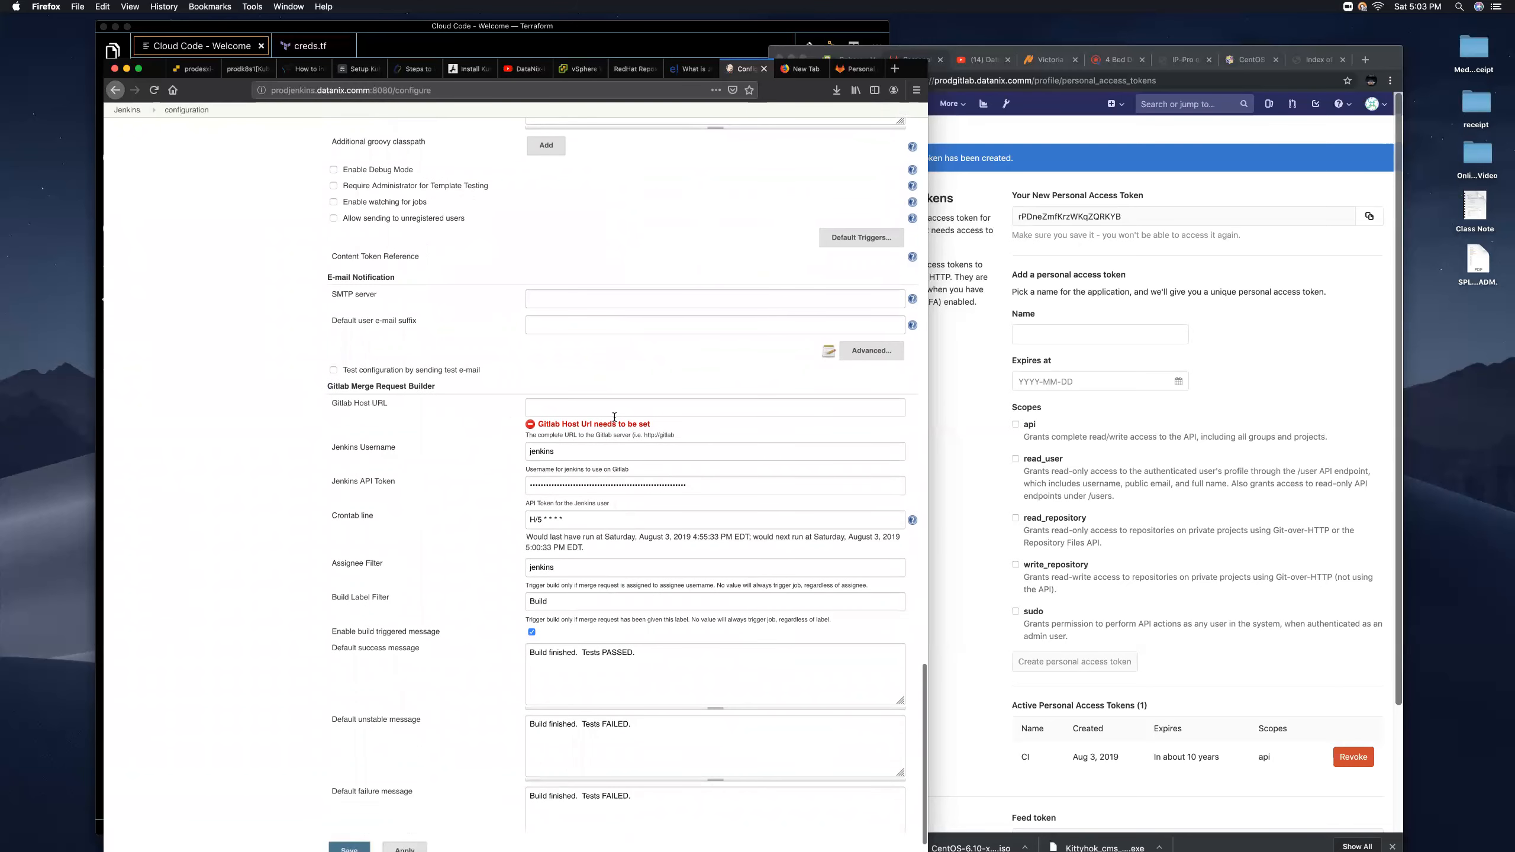
right_click(565, 409)
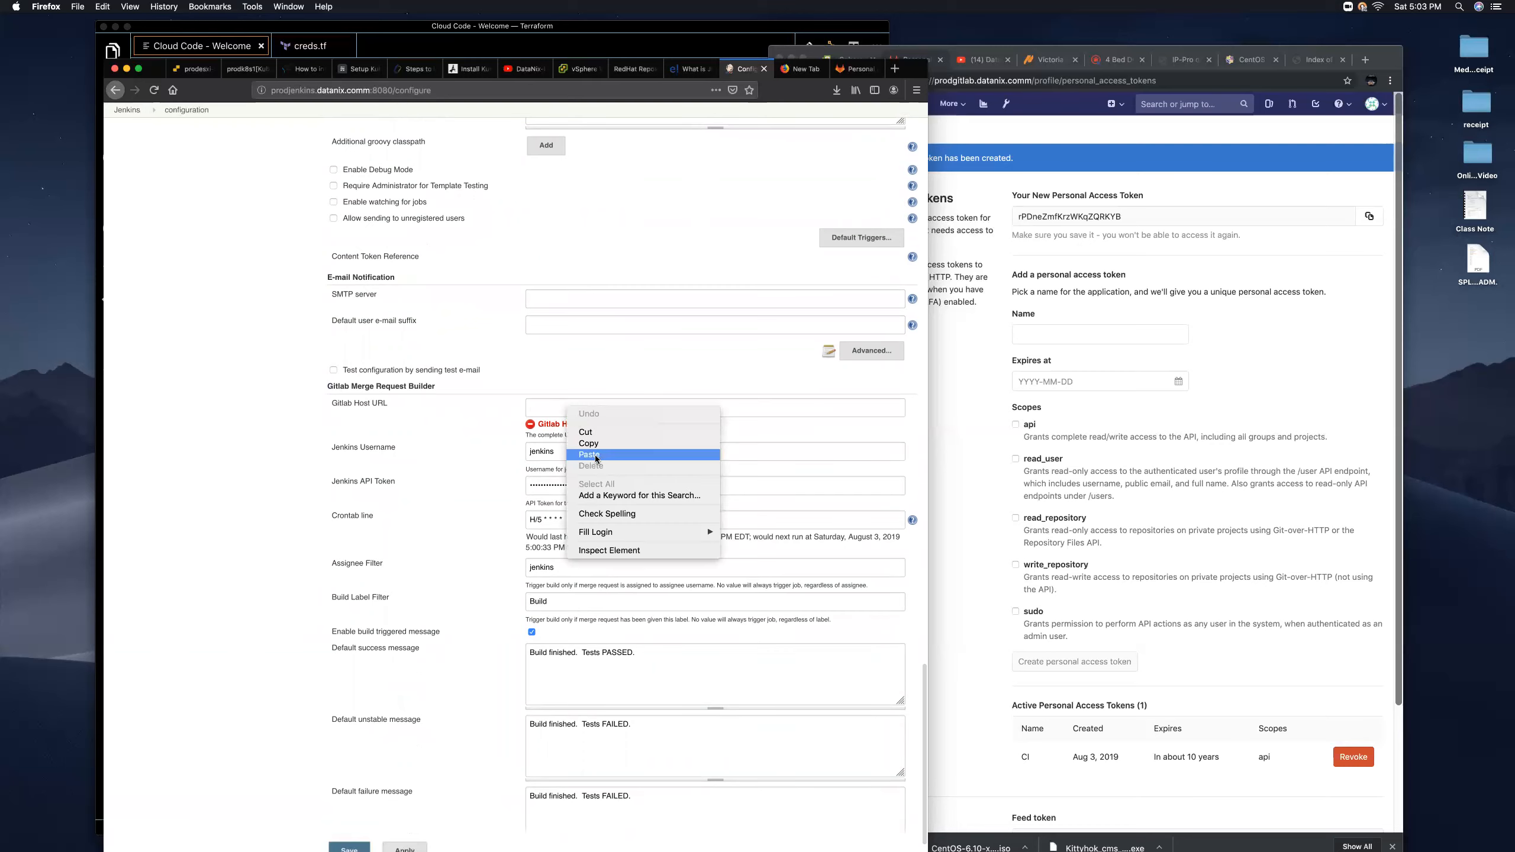
left_click(599, 454)
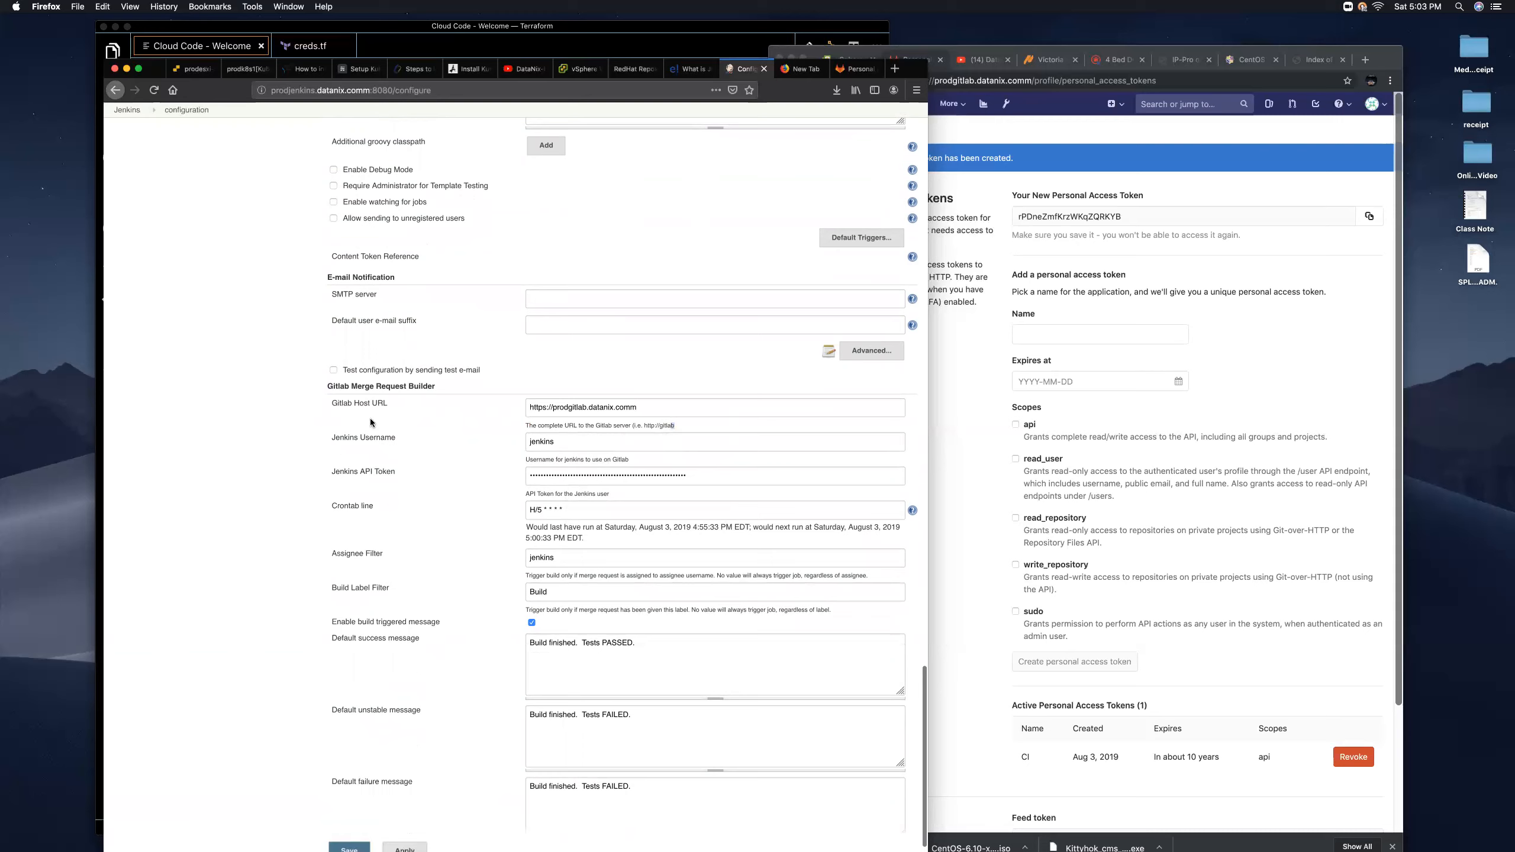
Apply and save the Jenkins system configuration.
scroll(698, 491, "down", 3)
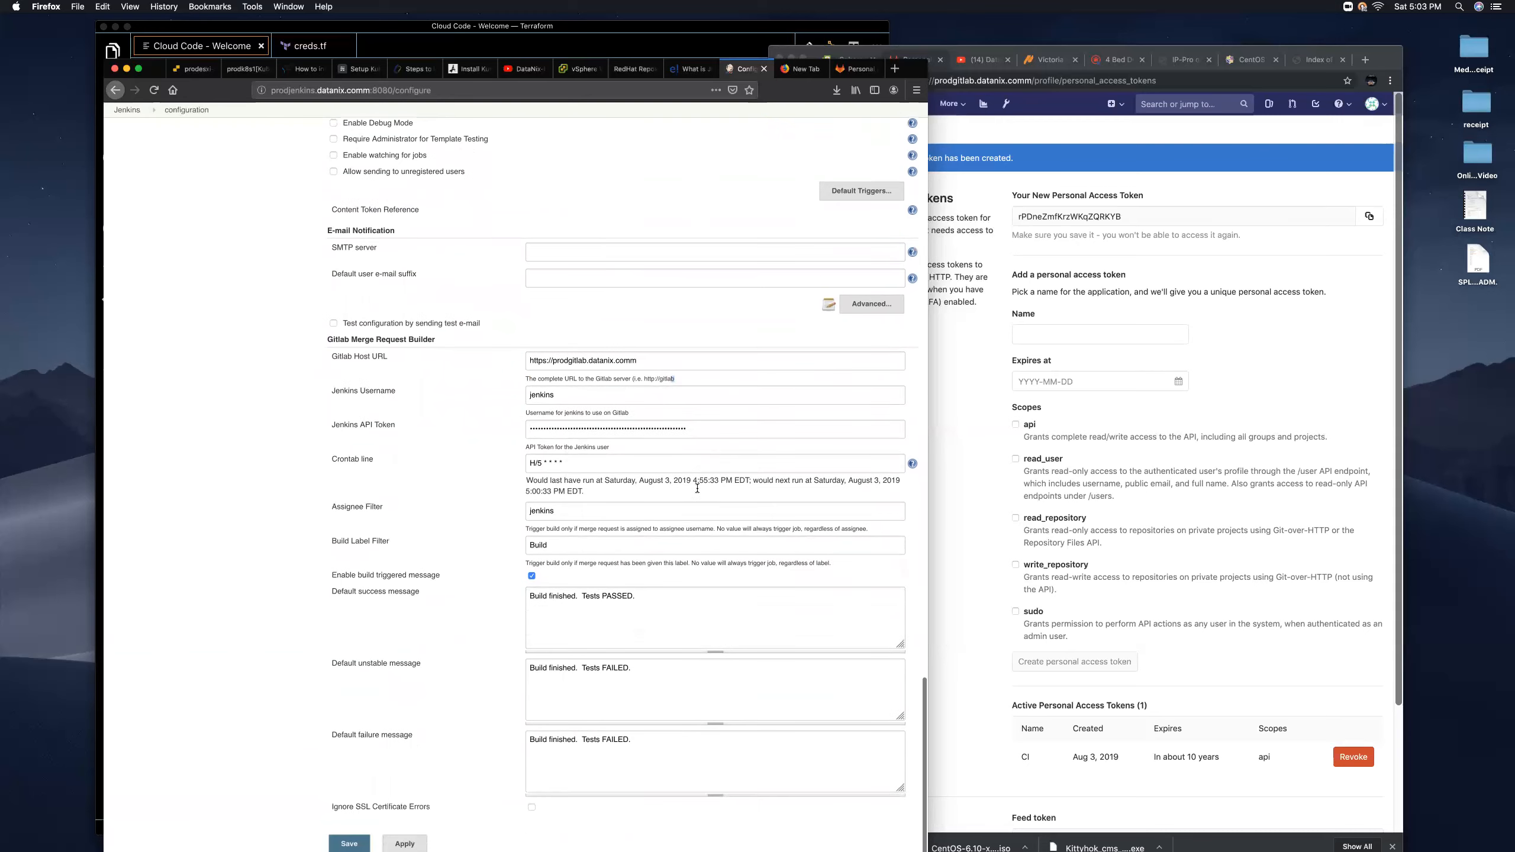
left_click(402, 799)
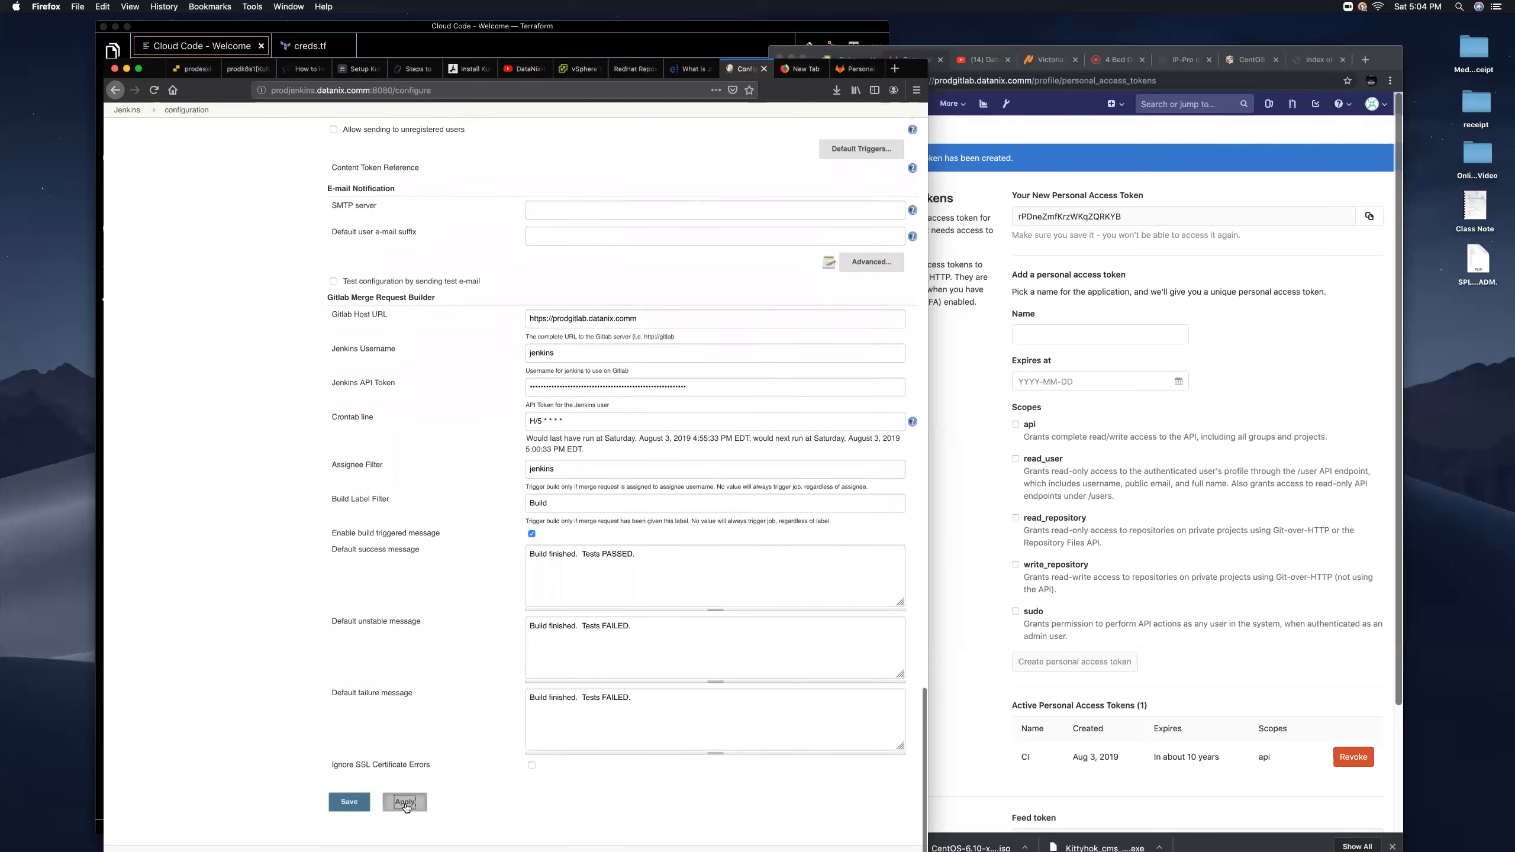
left_click(350, 806)
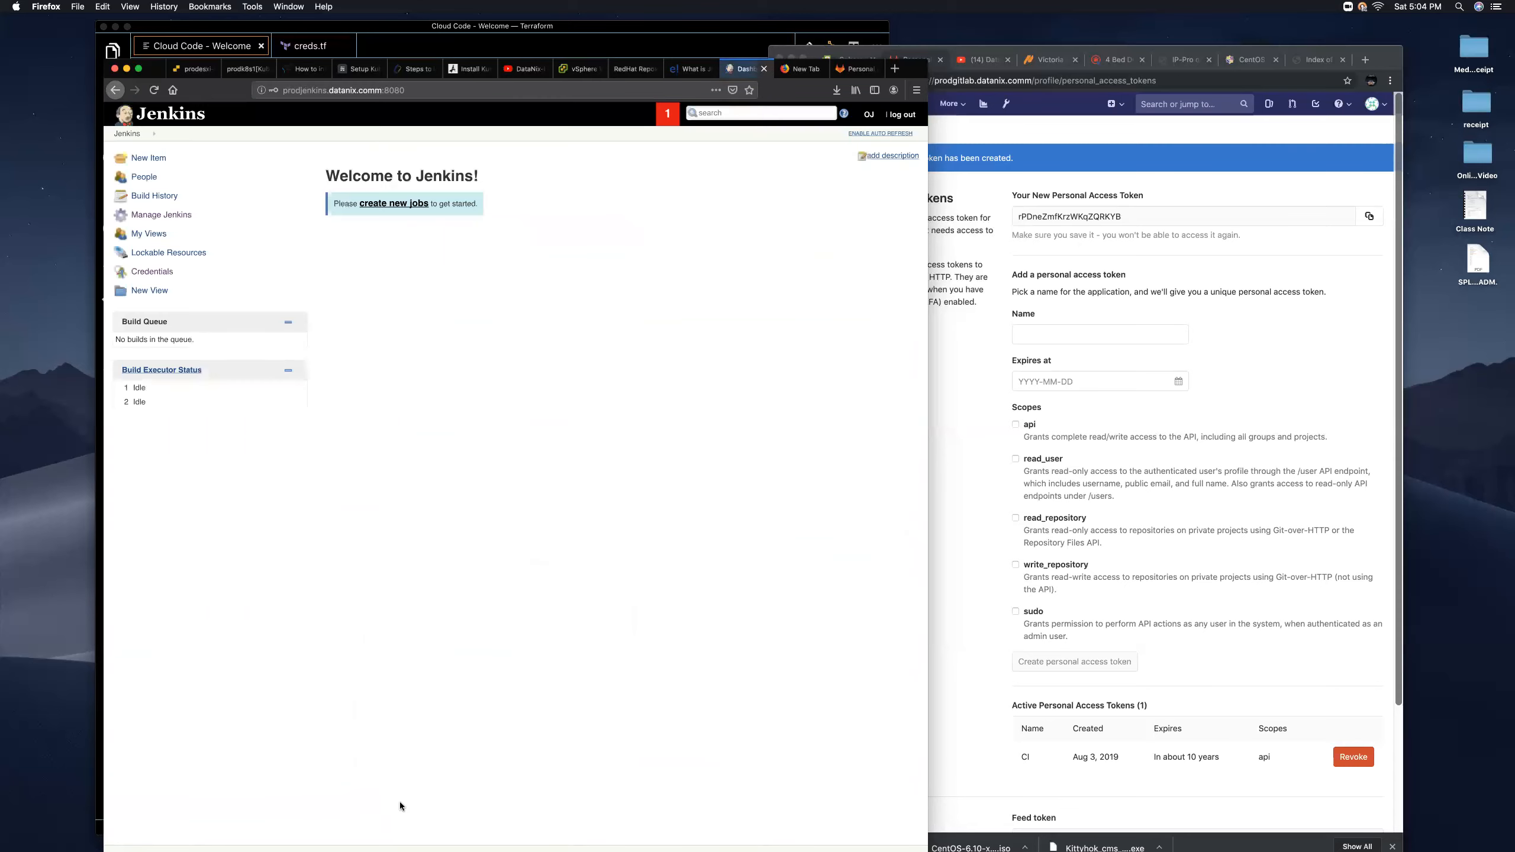
Open Configure Global Security and set the authorization to Matrix-based security, with the browser window widened to show the whole matrix.
left_click(153, 216)
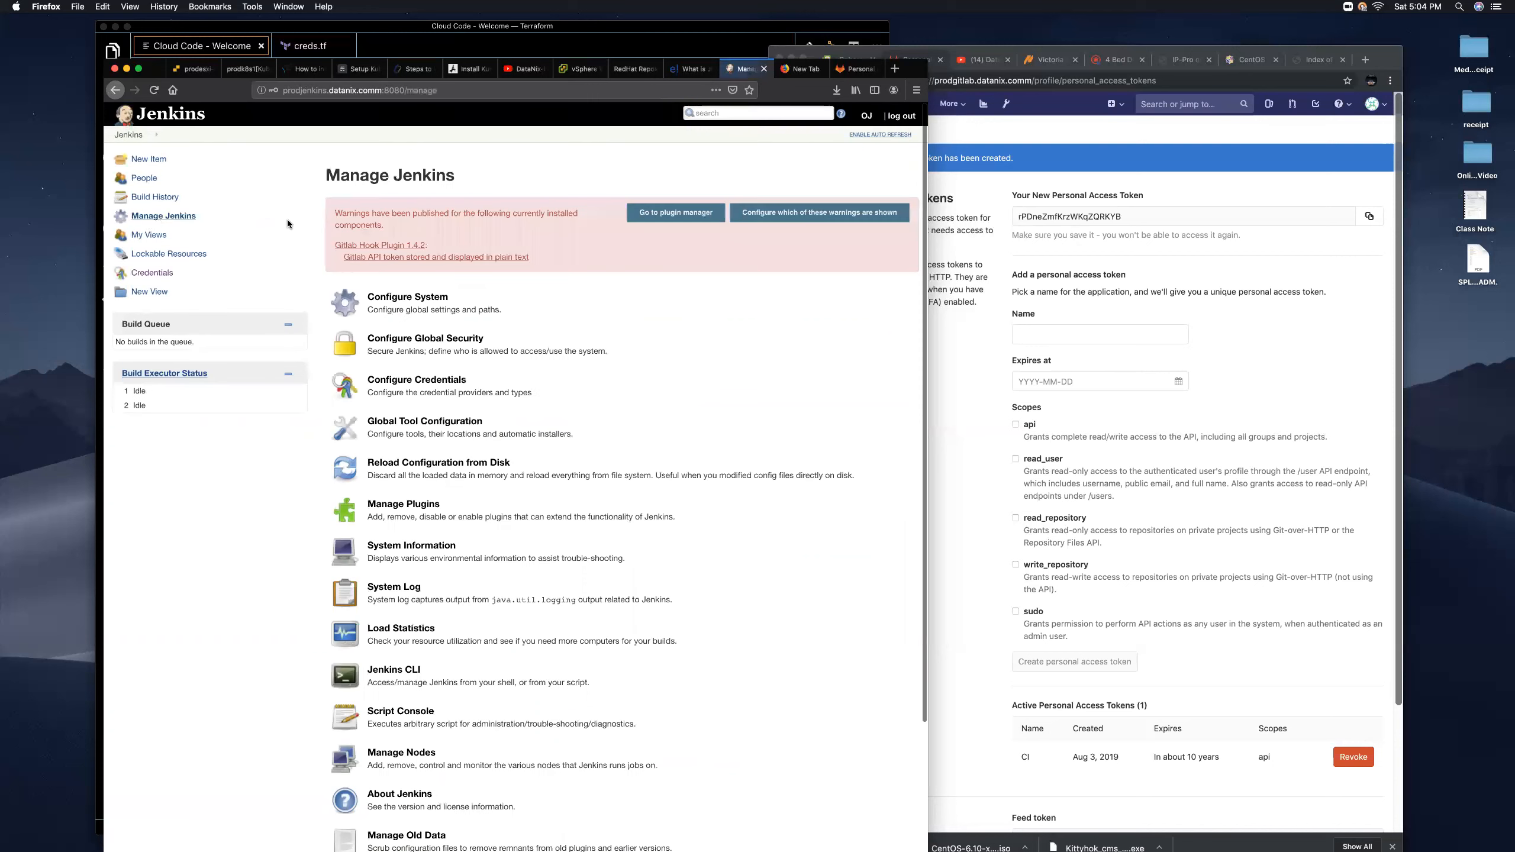
left_click(452, 350)
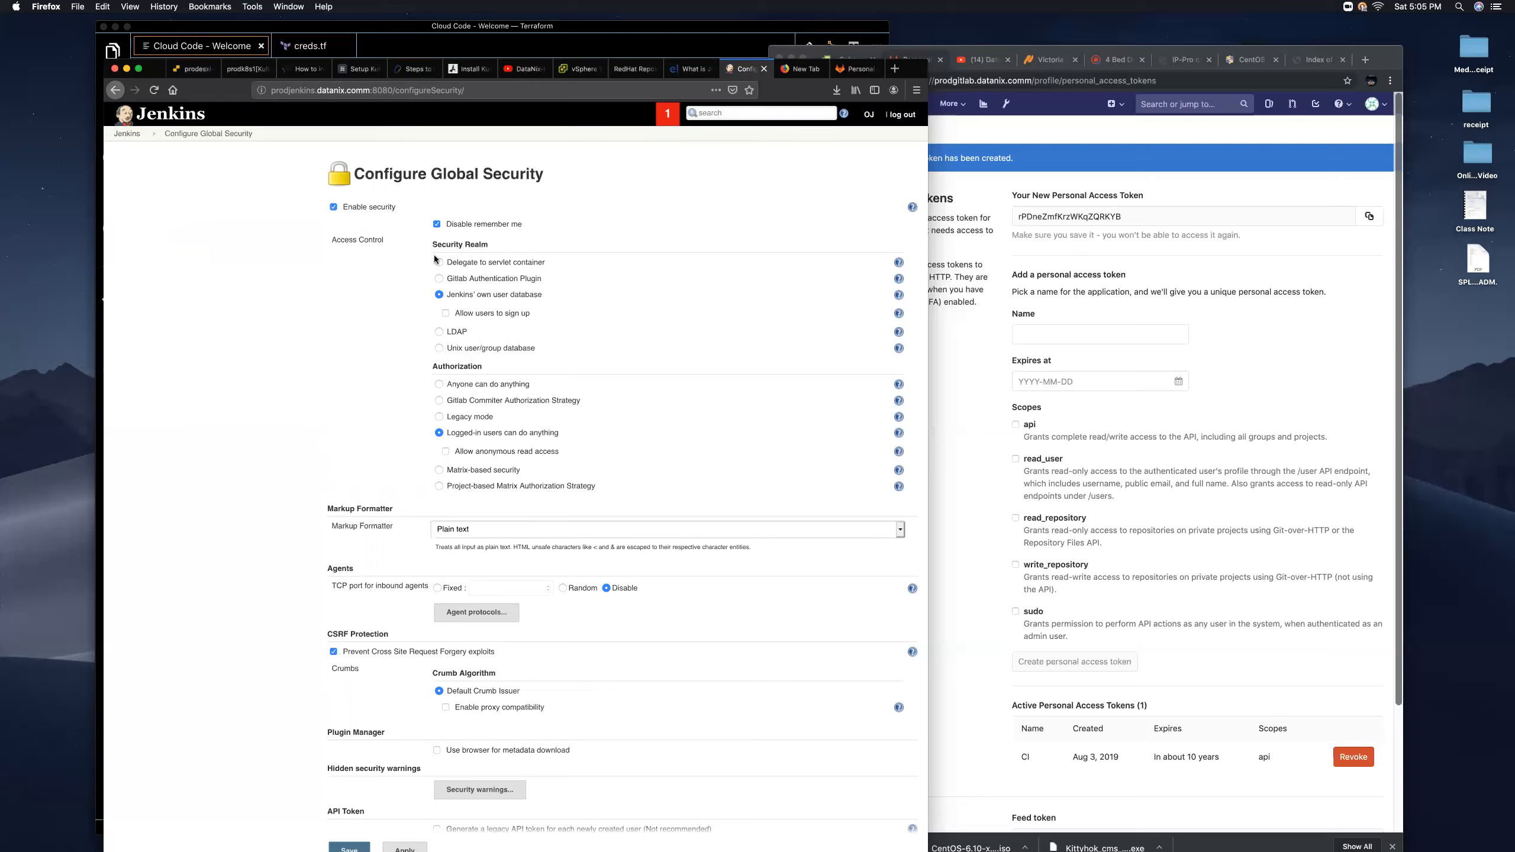
left_click(439, 471)
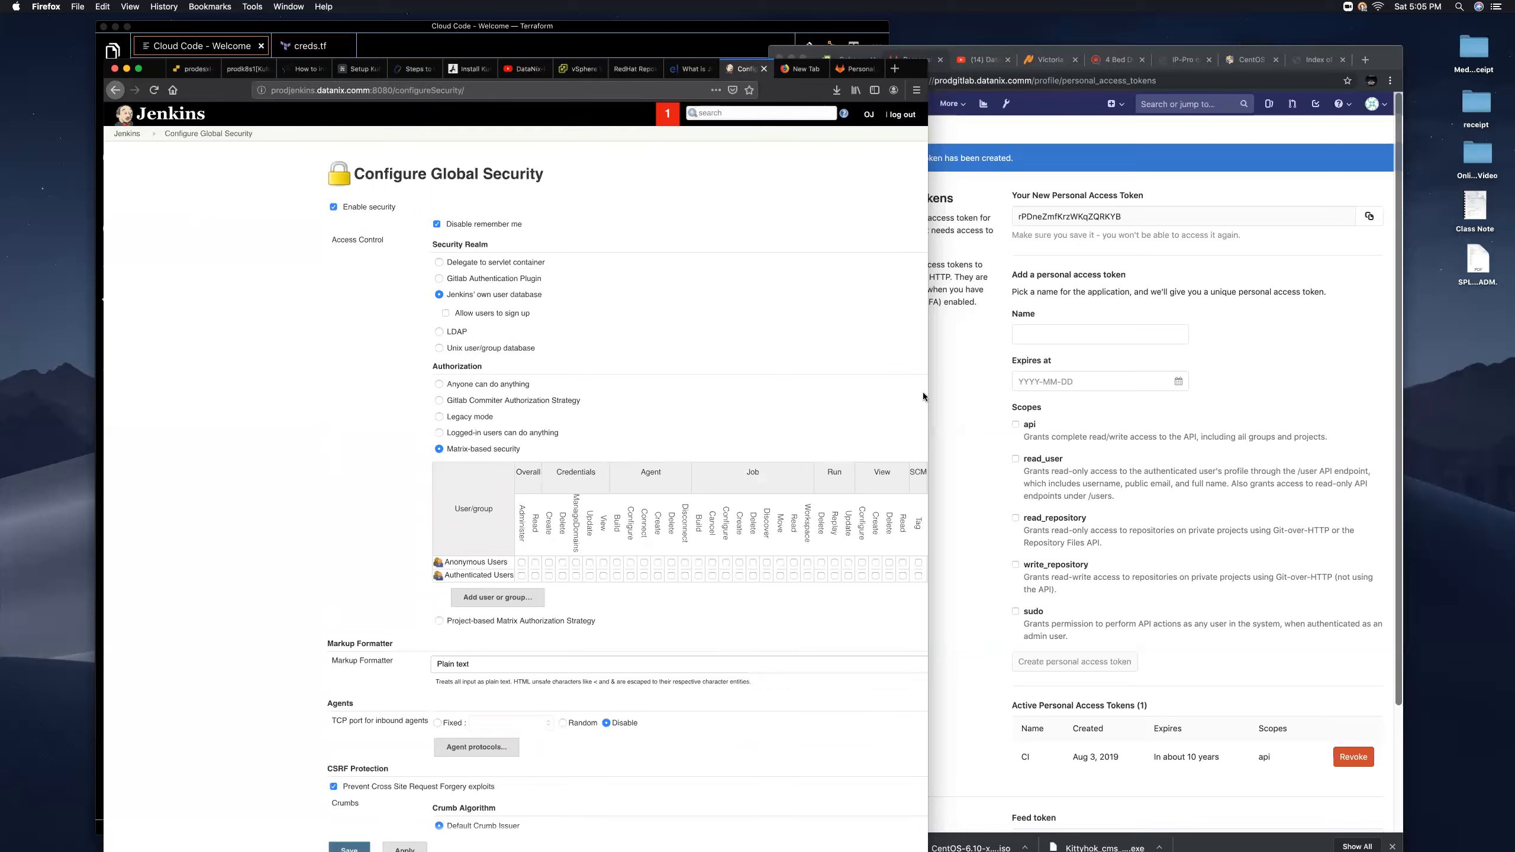
left_click_drag(928, 394, 1163, 388)
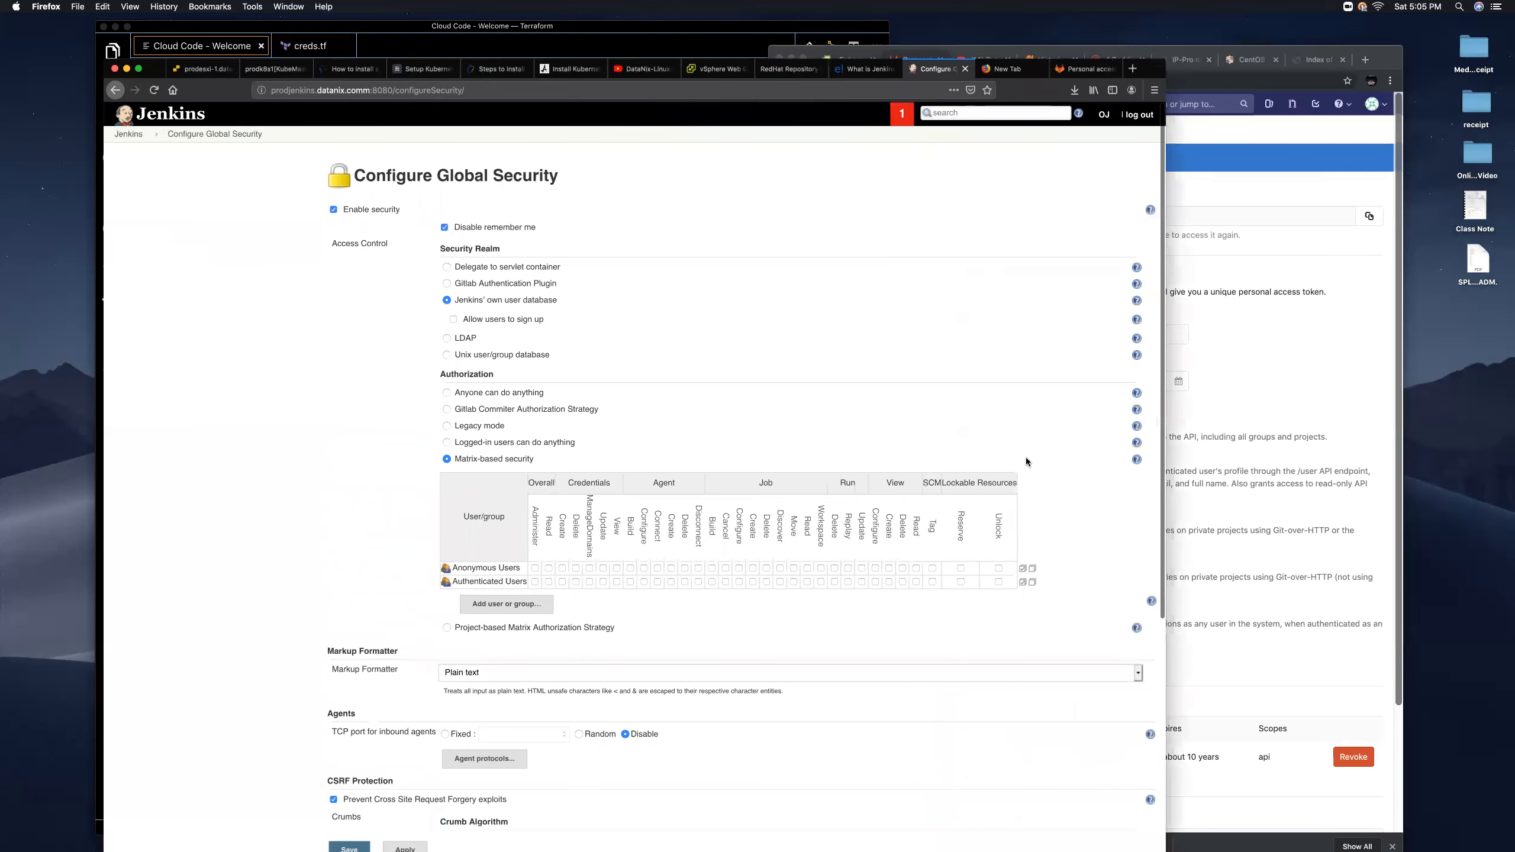
Add the logged-in account's username to the authorization matrix and grant it all permissions.
left_click(523, 607)
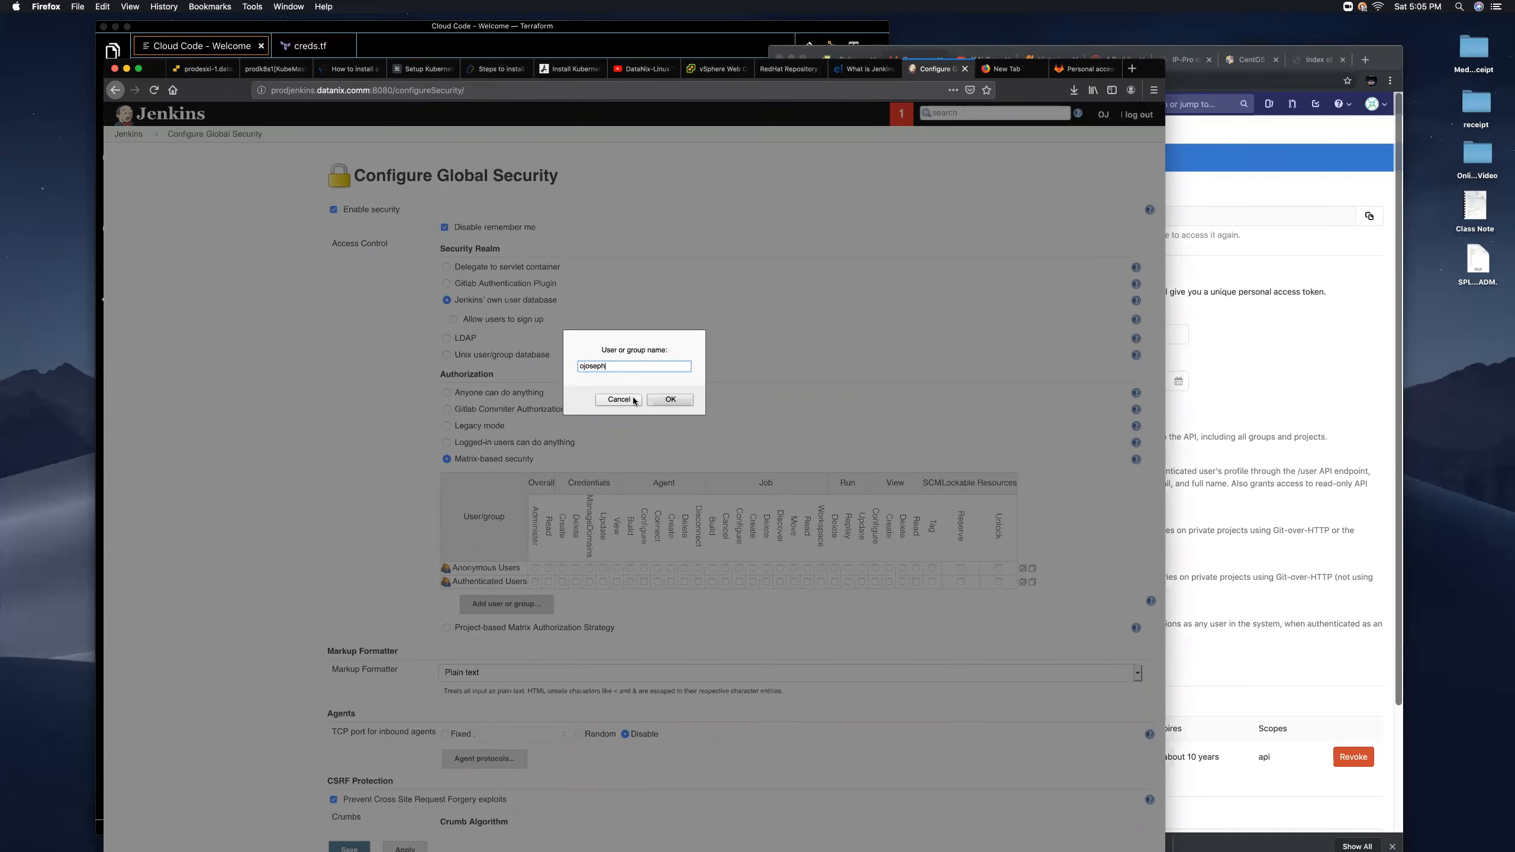
left_click(670, 399)
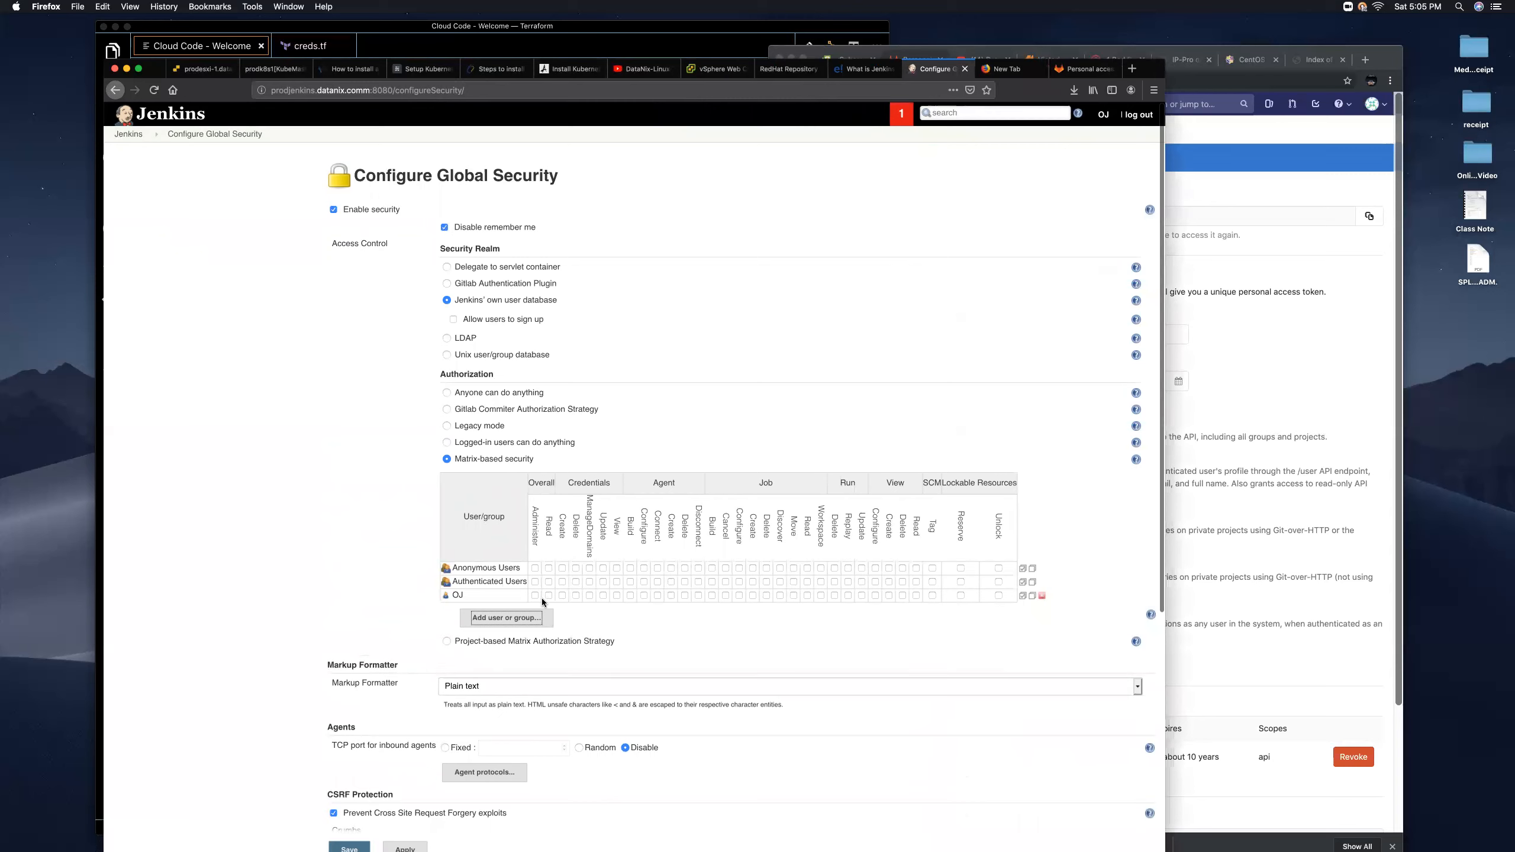
left_click(1024, 596)
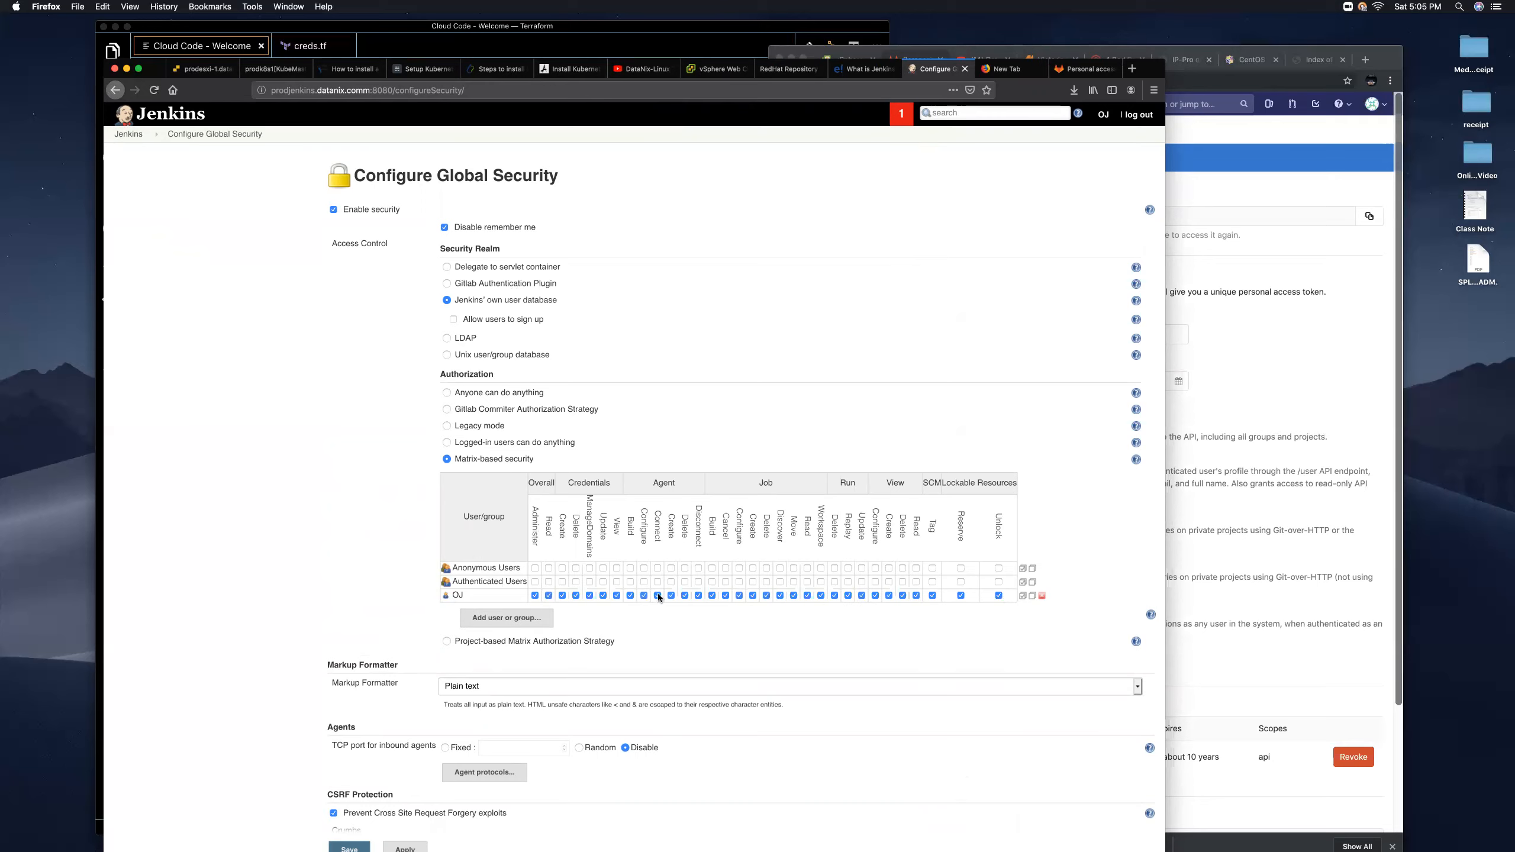
Add the user admin to the authorization matrix and grant it all permissions.
left_click(494, 620)
type("admin")
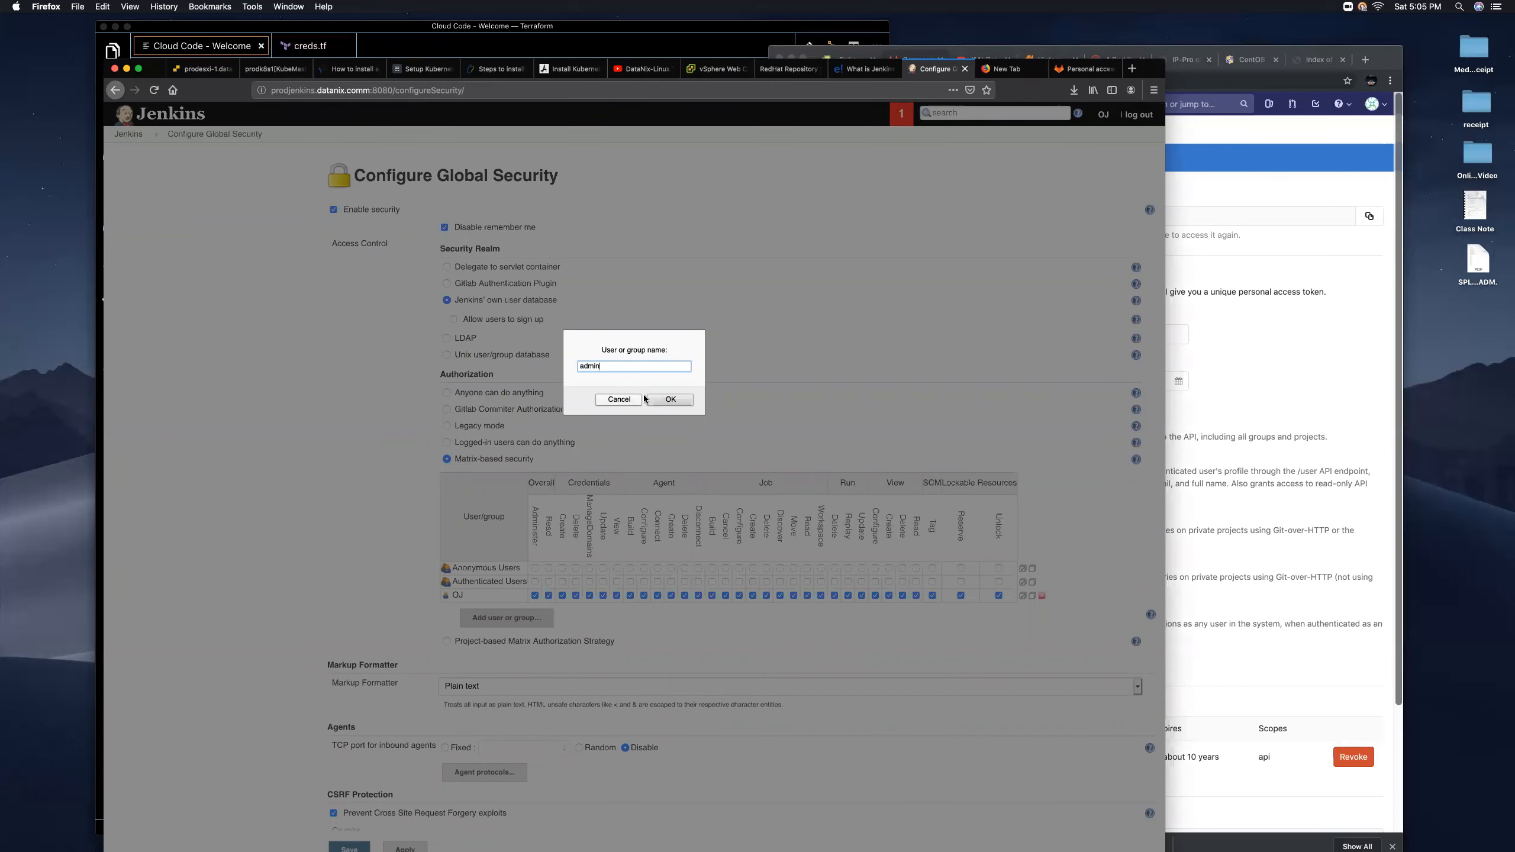
left_click(670, 400)
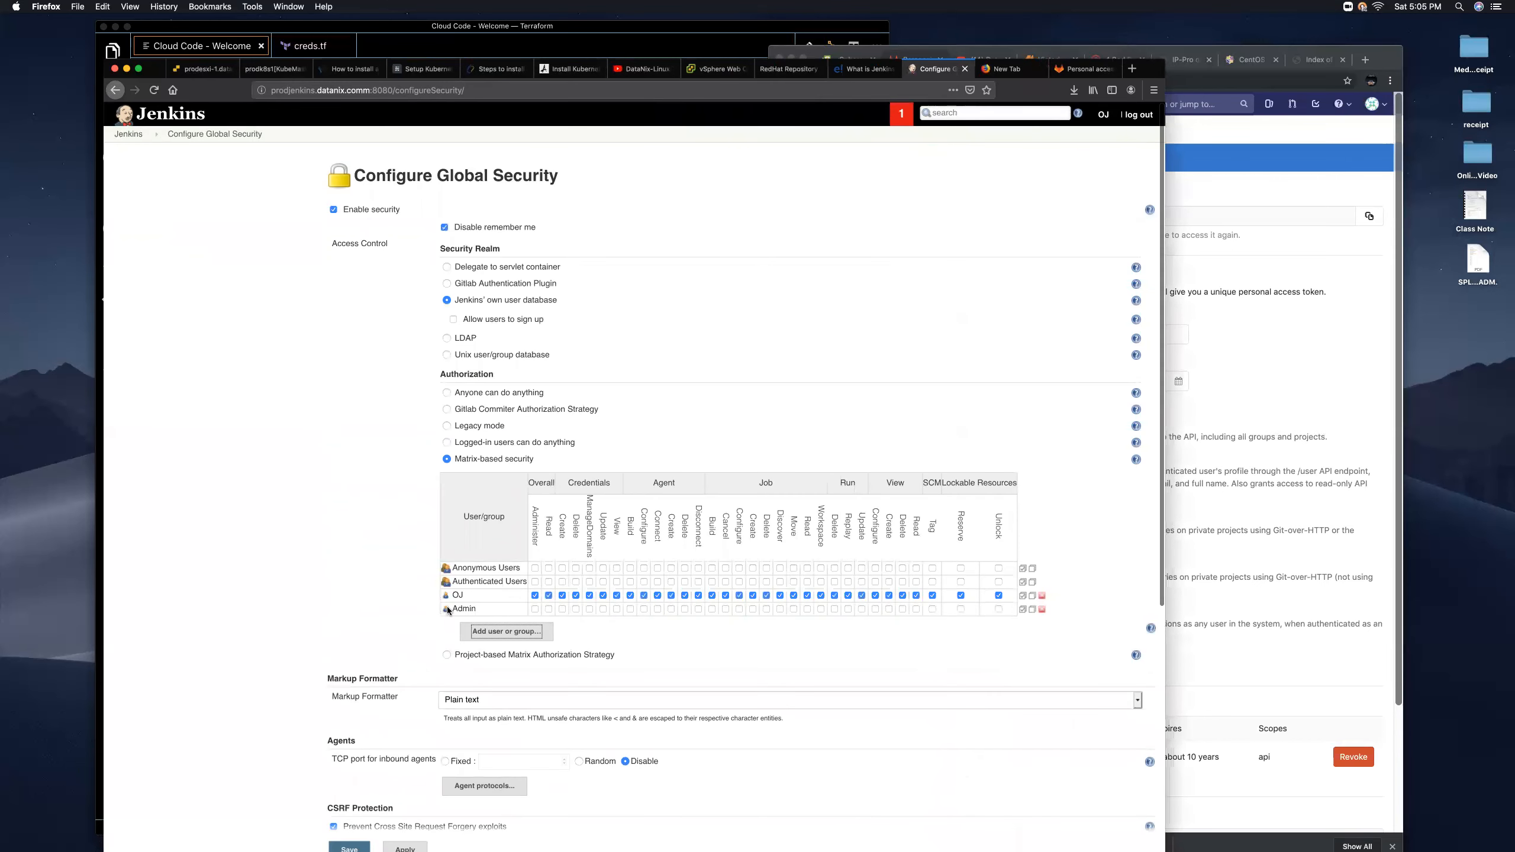
left_click(1023, 609)
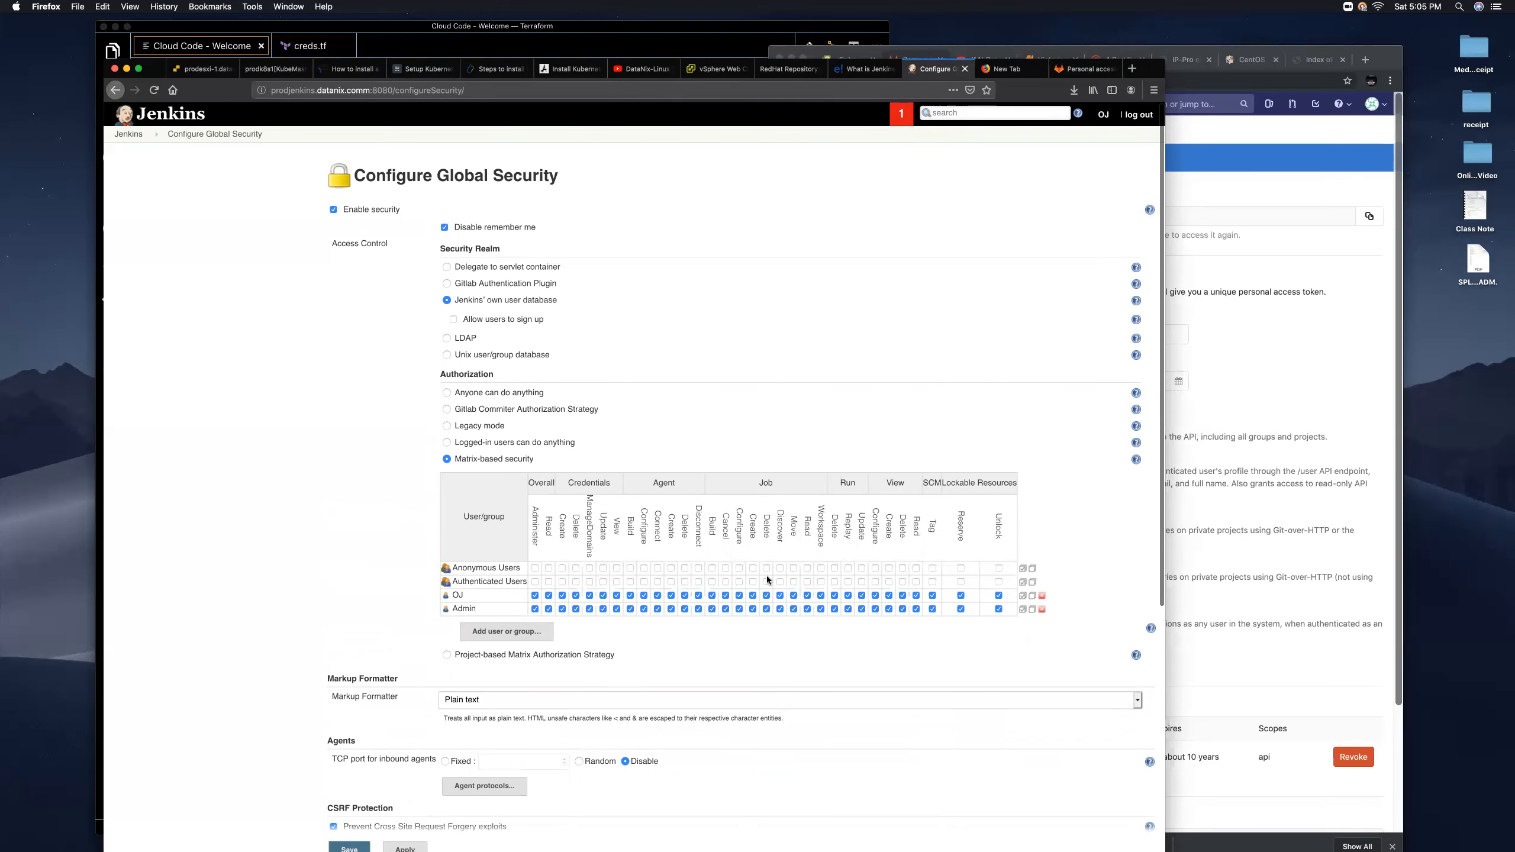
Revoke Overall Administer and the Credentials, Agent, Job, Run and View Delete permissions from the Admin user.
left_click(767, 610)
left_click(836, 609)
left_click(577, 610)
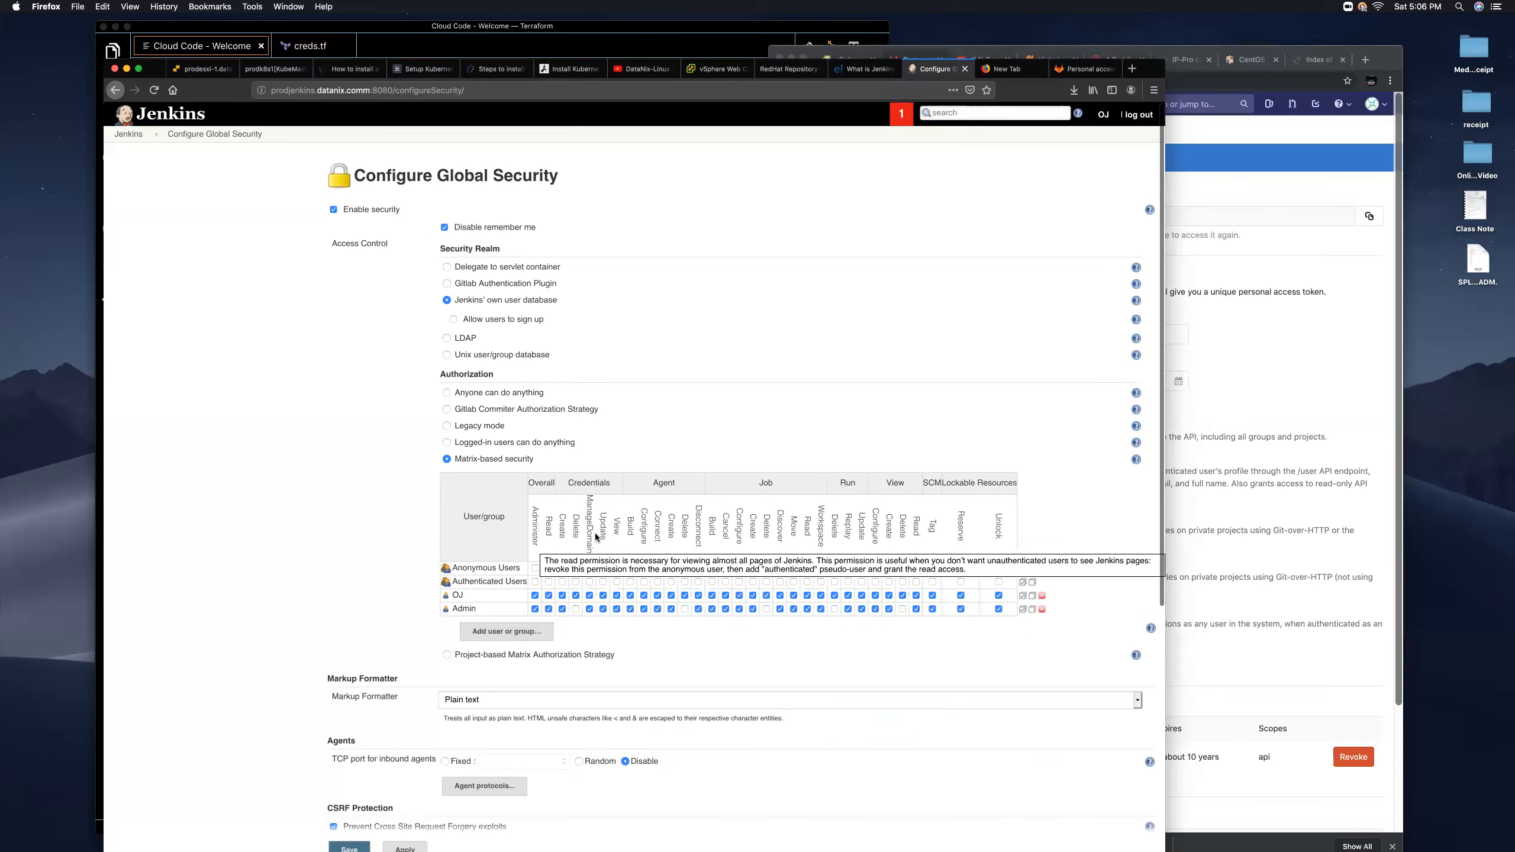
left_click(535, 609)
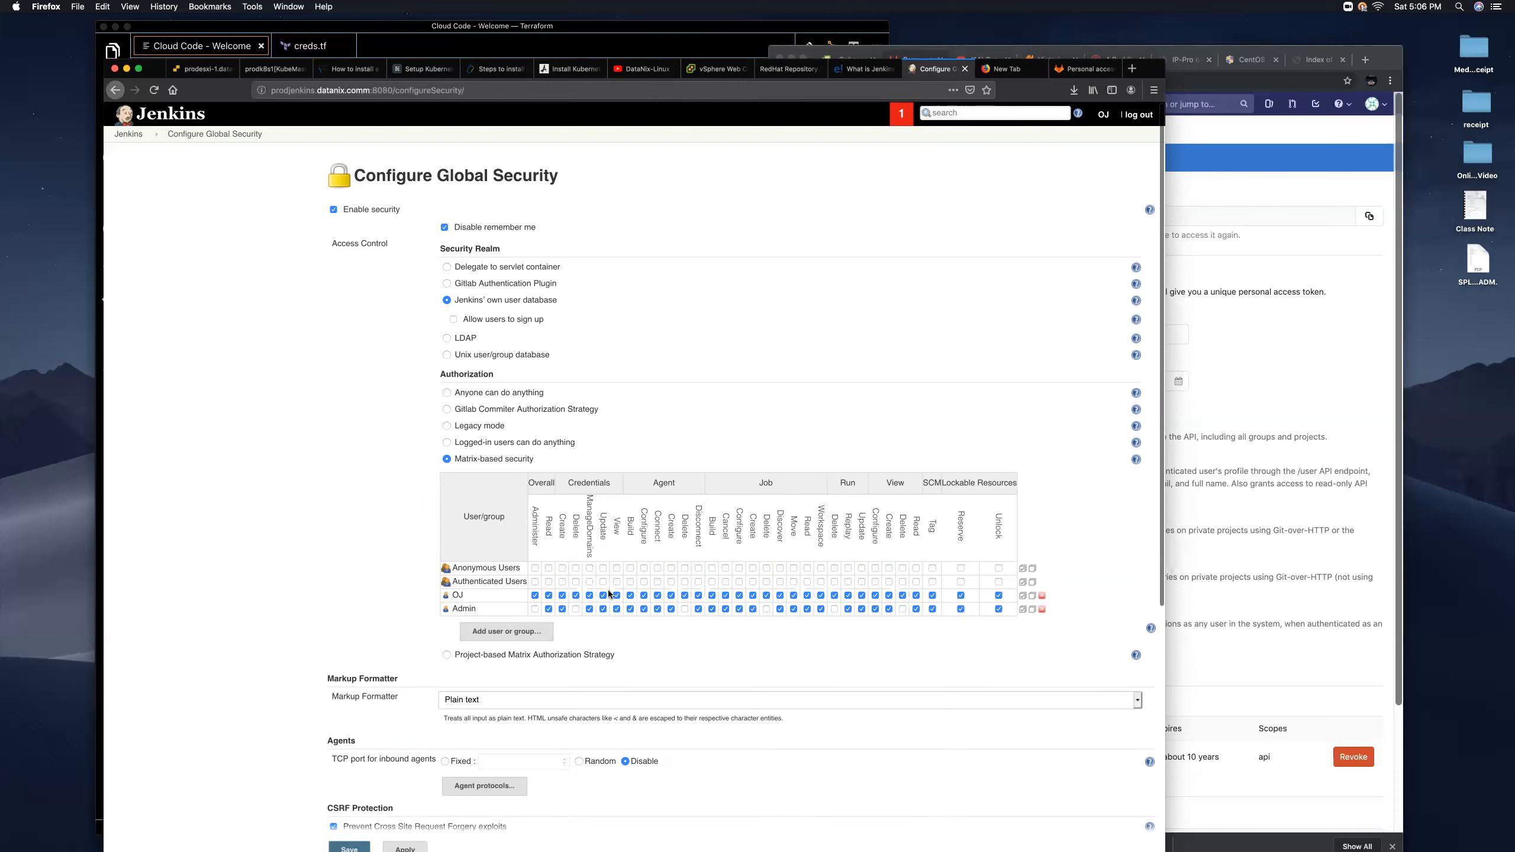
Apply and save the global security configuration.
scroll(608, 589, "down", 5)
scroll(608, 590, "down", 7)
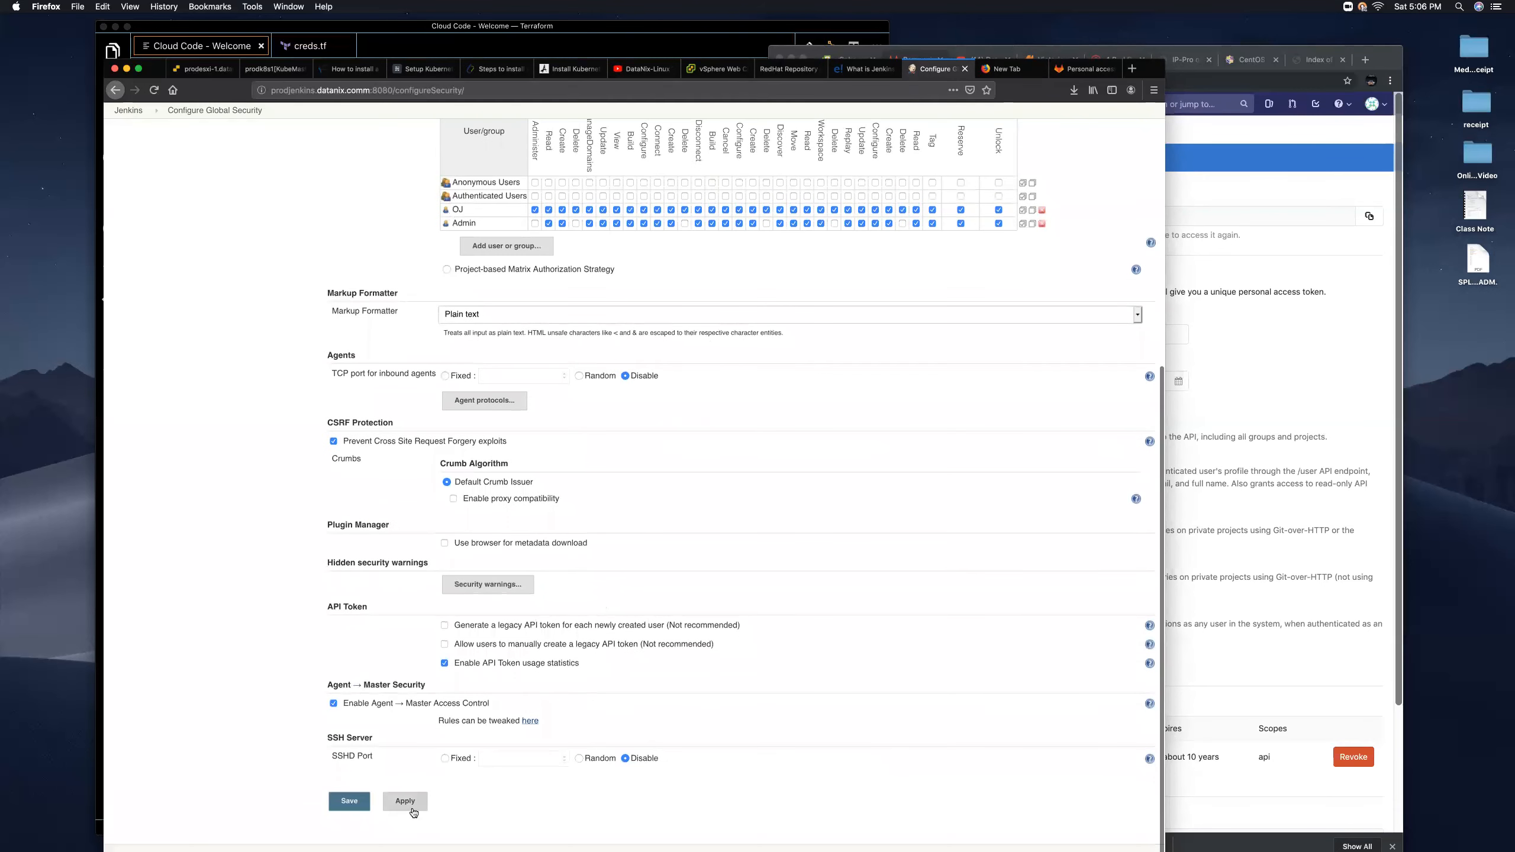
left_click(405, 803)
left_click(349, 801)
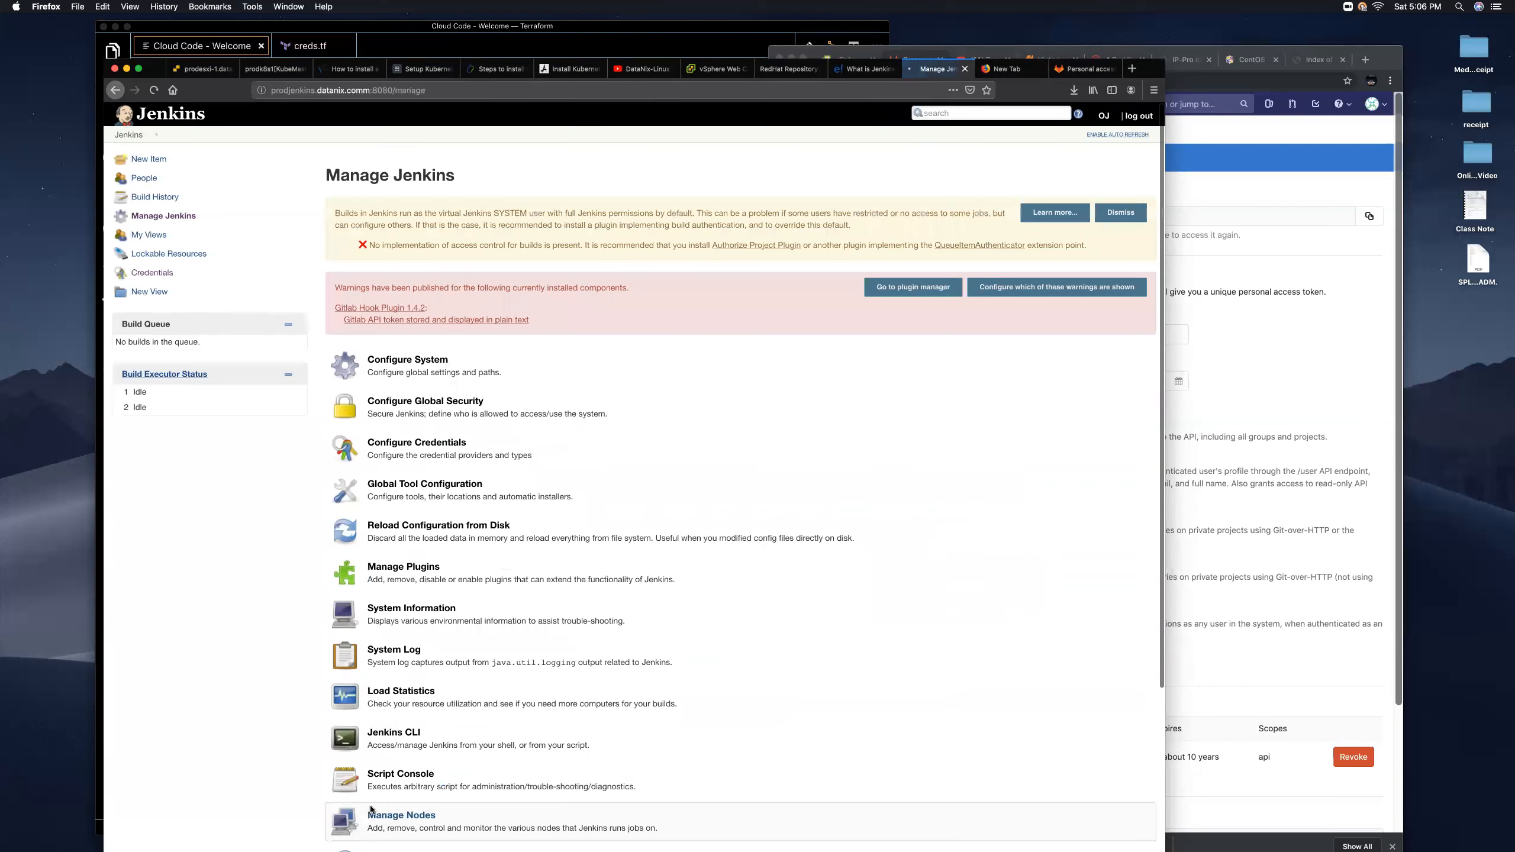
left_click(358, 813)
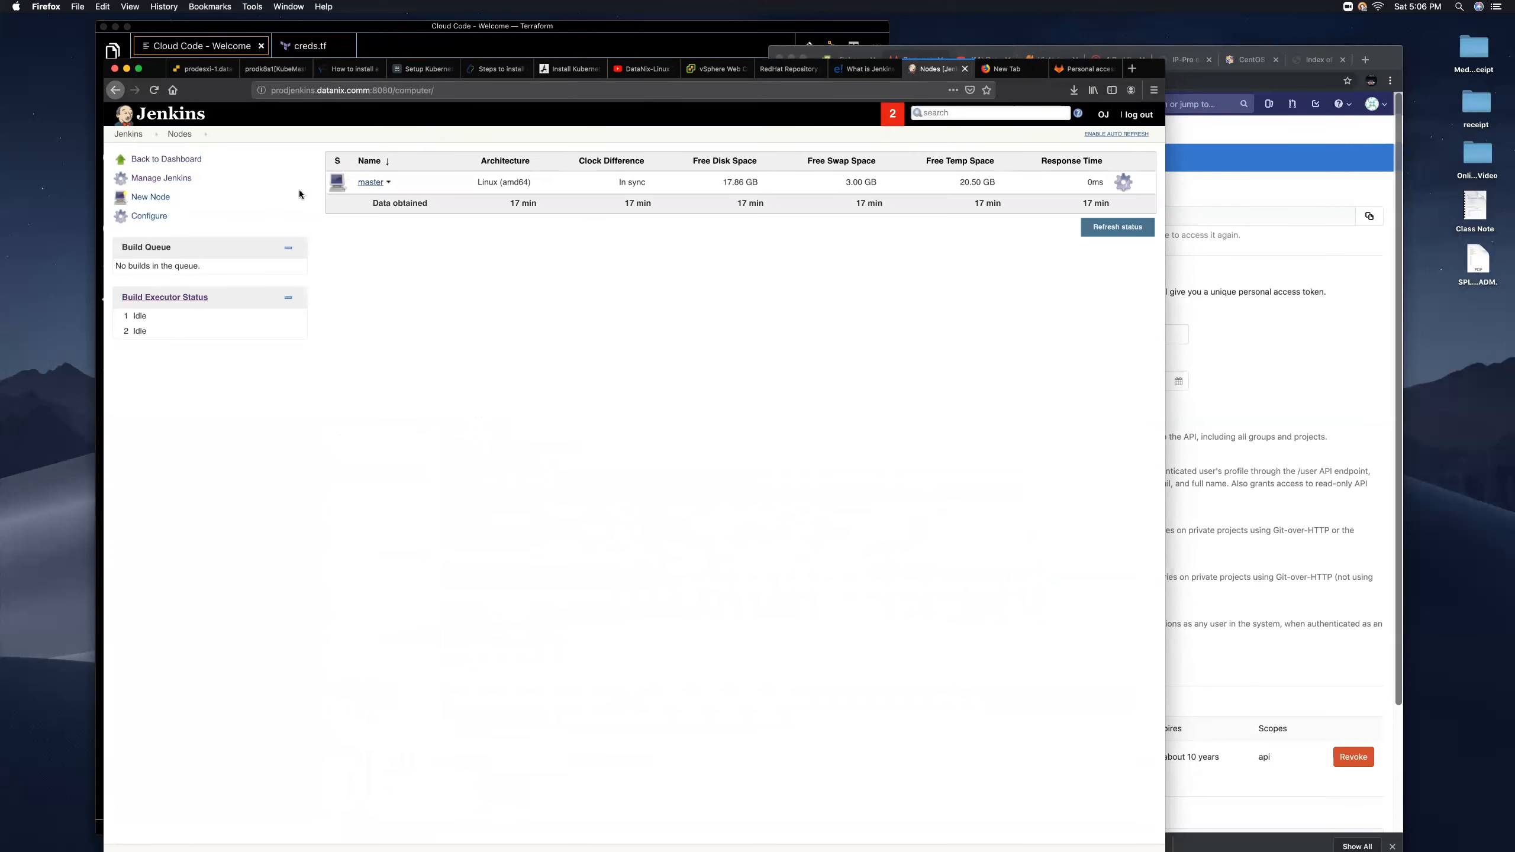
Return to Manage Jenkins and dismiss the warning about builds running as the SYSTEM user.
left_click(154, 179)
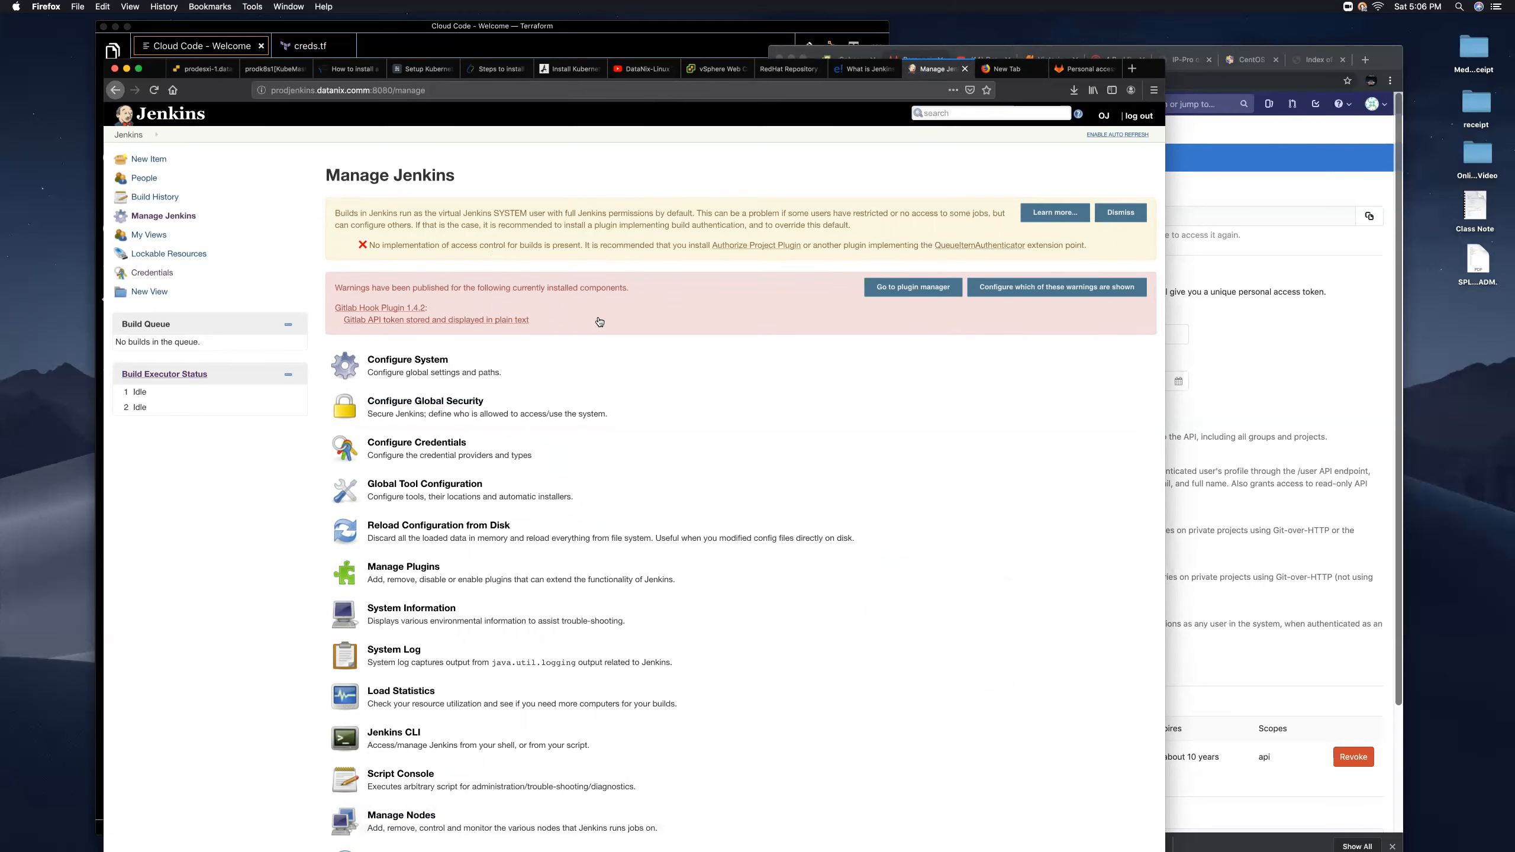
left_click(1132, 213)
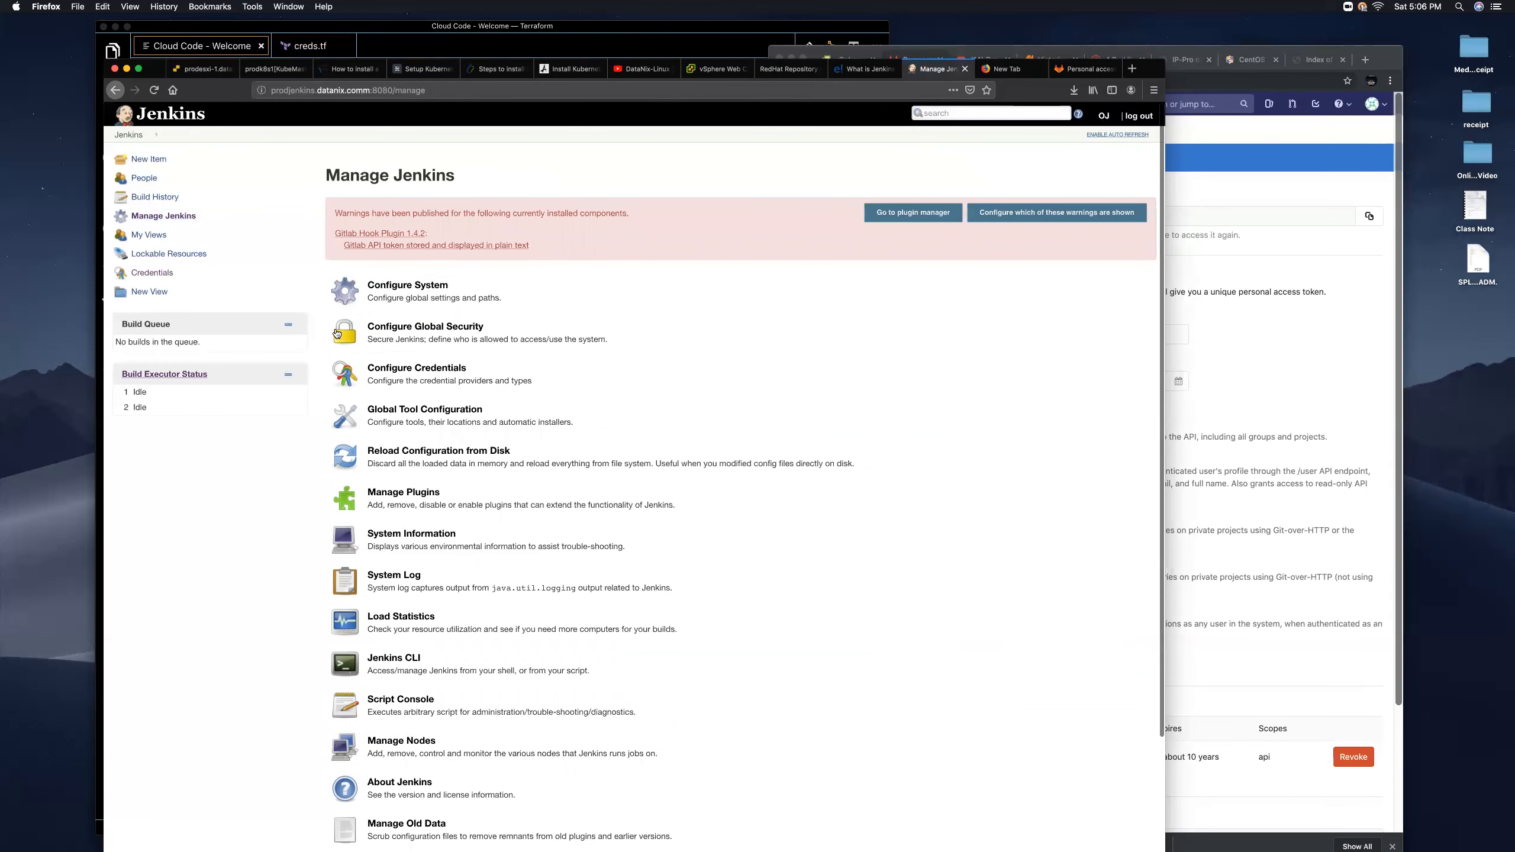
Revoke Agent Disconnect, Job Cancel and Job Read from the Admin user in the global security matrix and save the configuration.
left_click(435, 335)
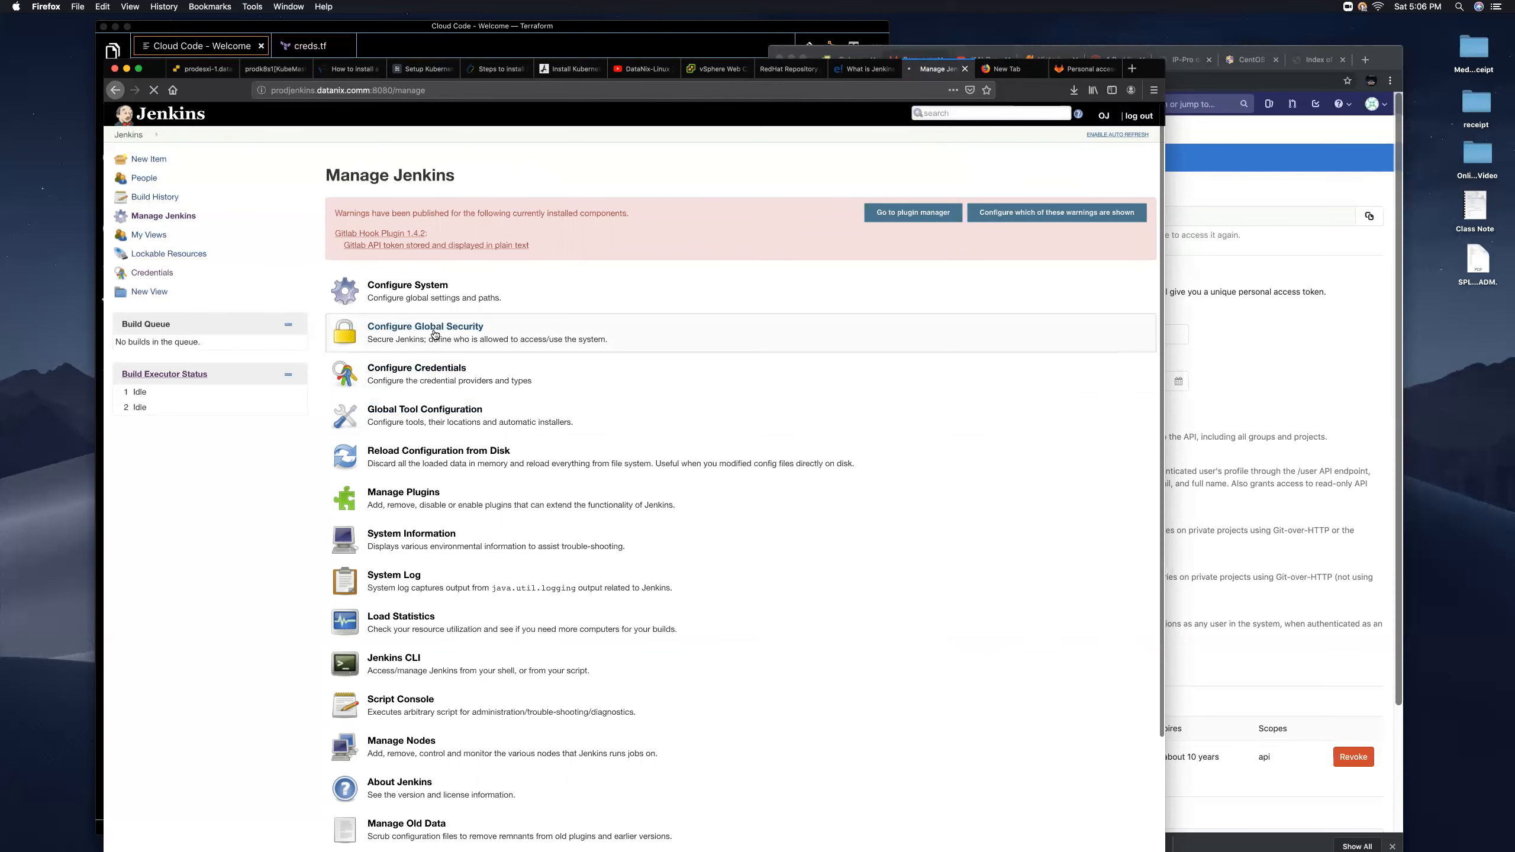
scroll(685, 492, "down", 4)
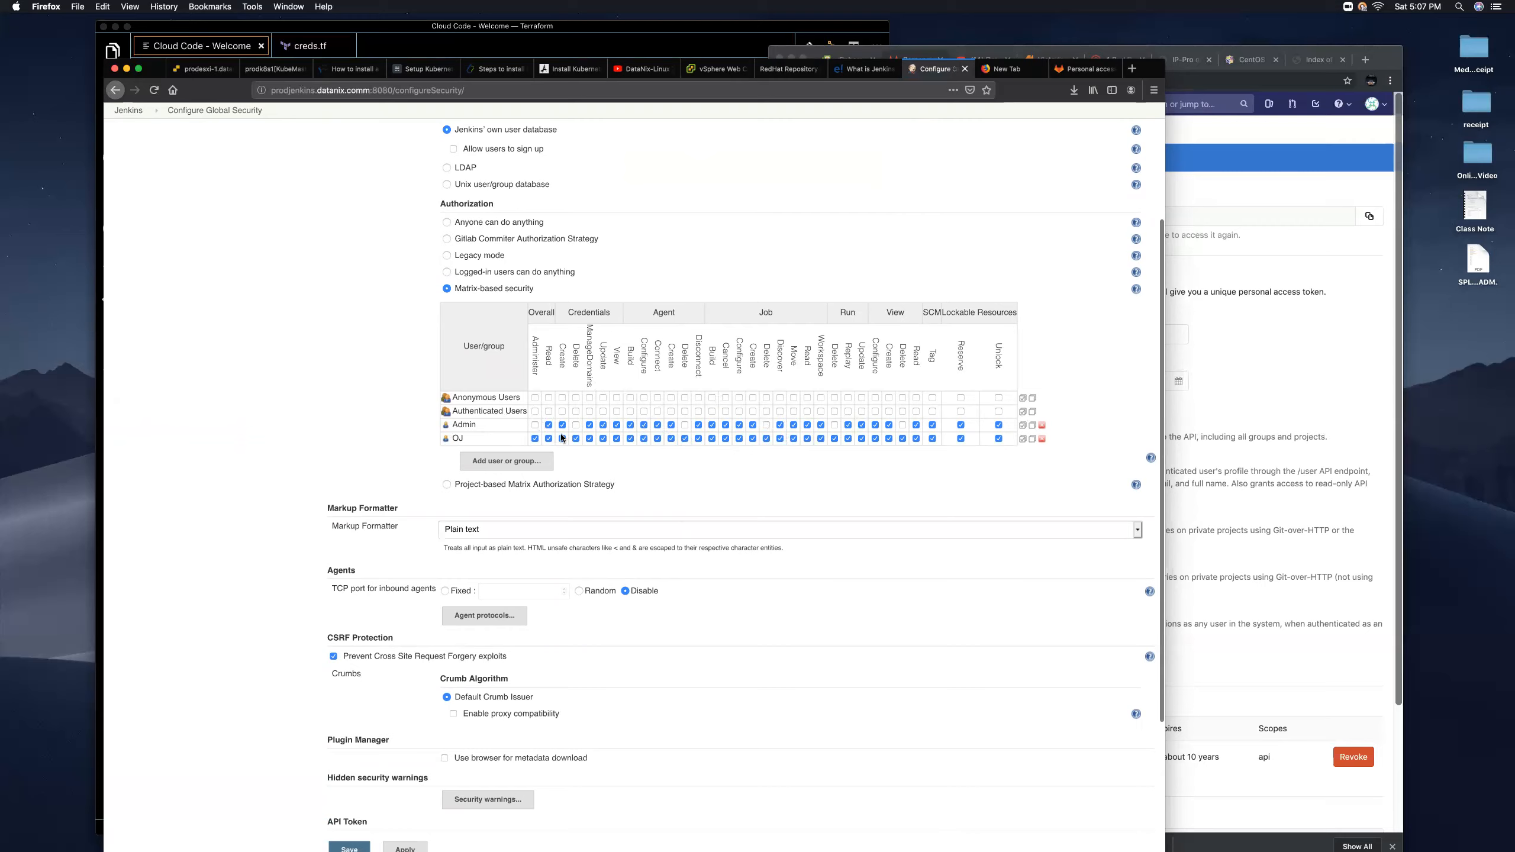
left_click(699, 425)
left_click(727, 426)
left_click(809, 426)
scroll(741, 467, "down", 3)
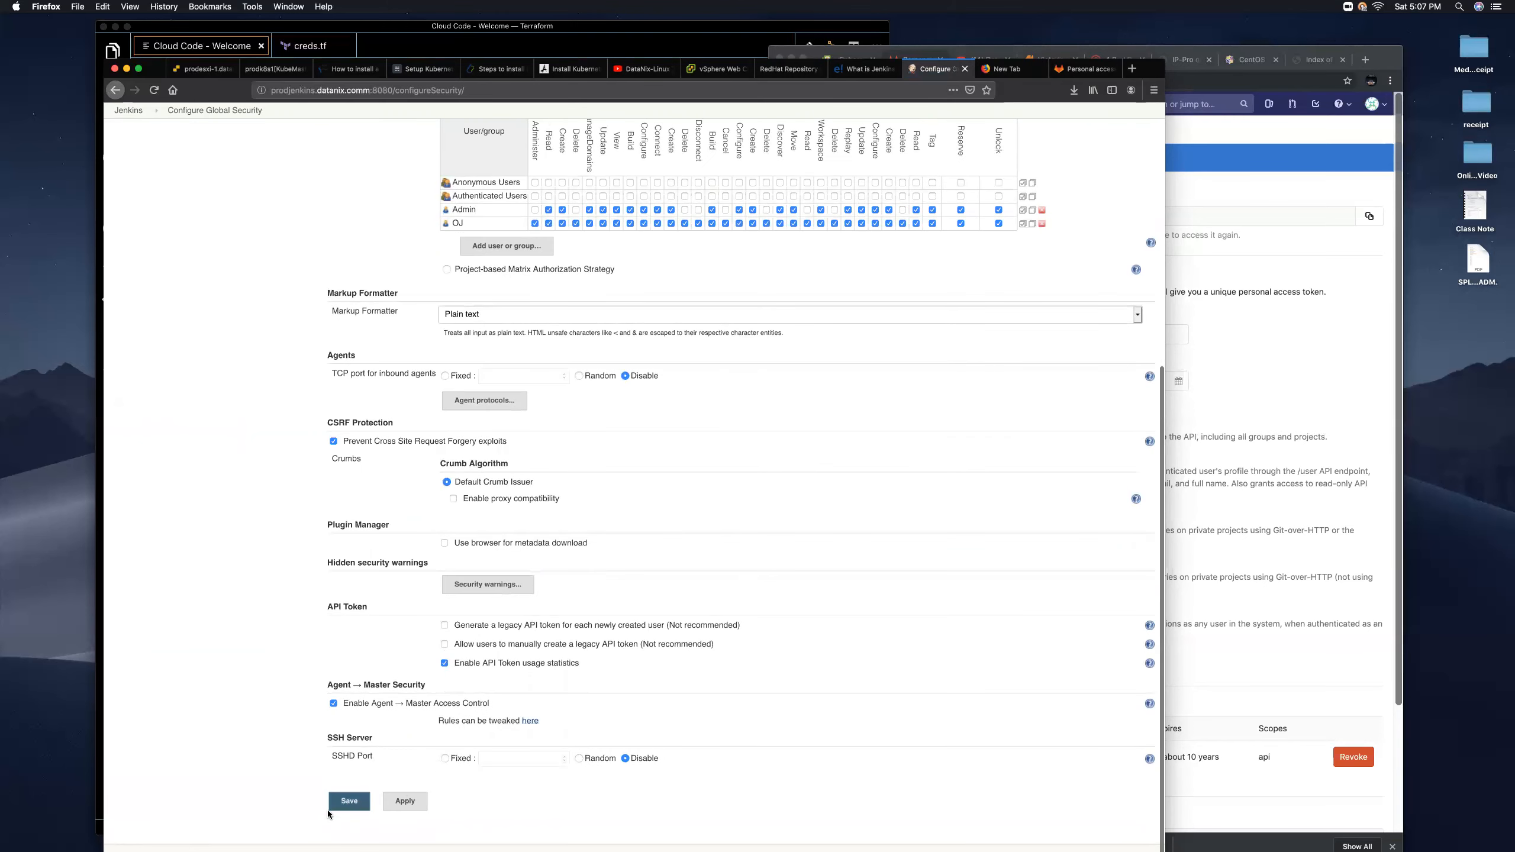
left_click(351, 802)
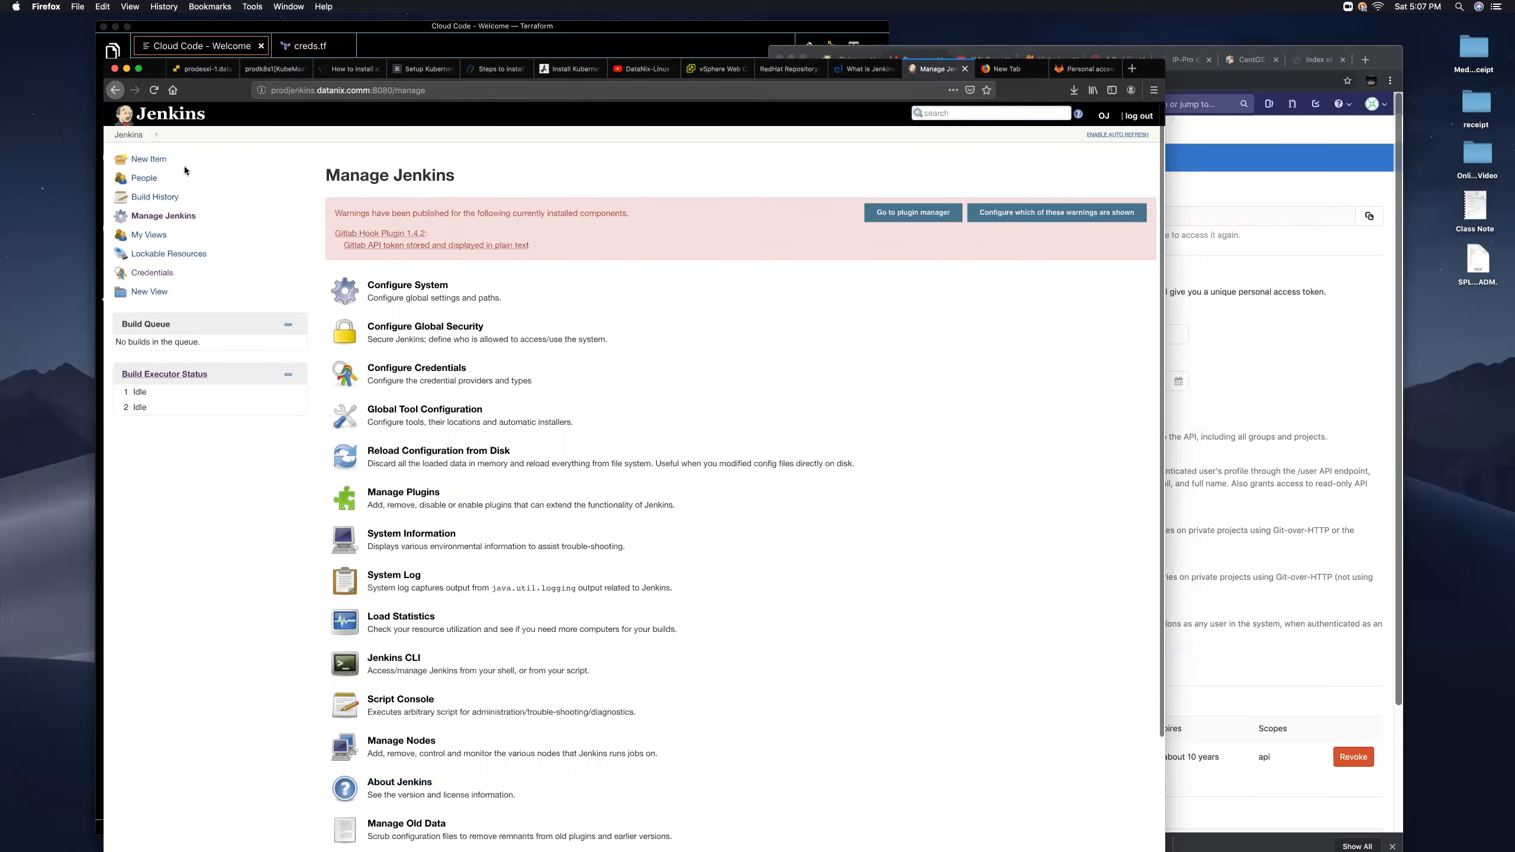
Open Configure Credentials from Manage Jenkins and check the available credential provider choices.
left_click(142, 216)
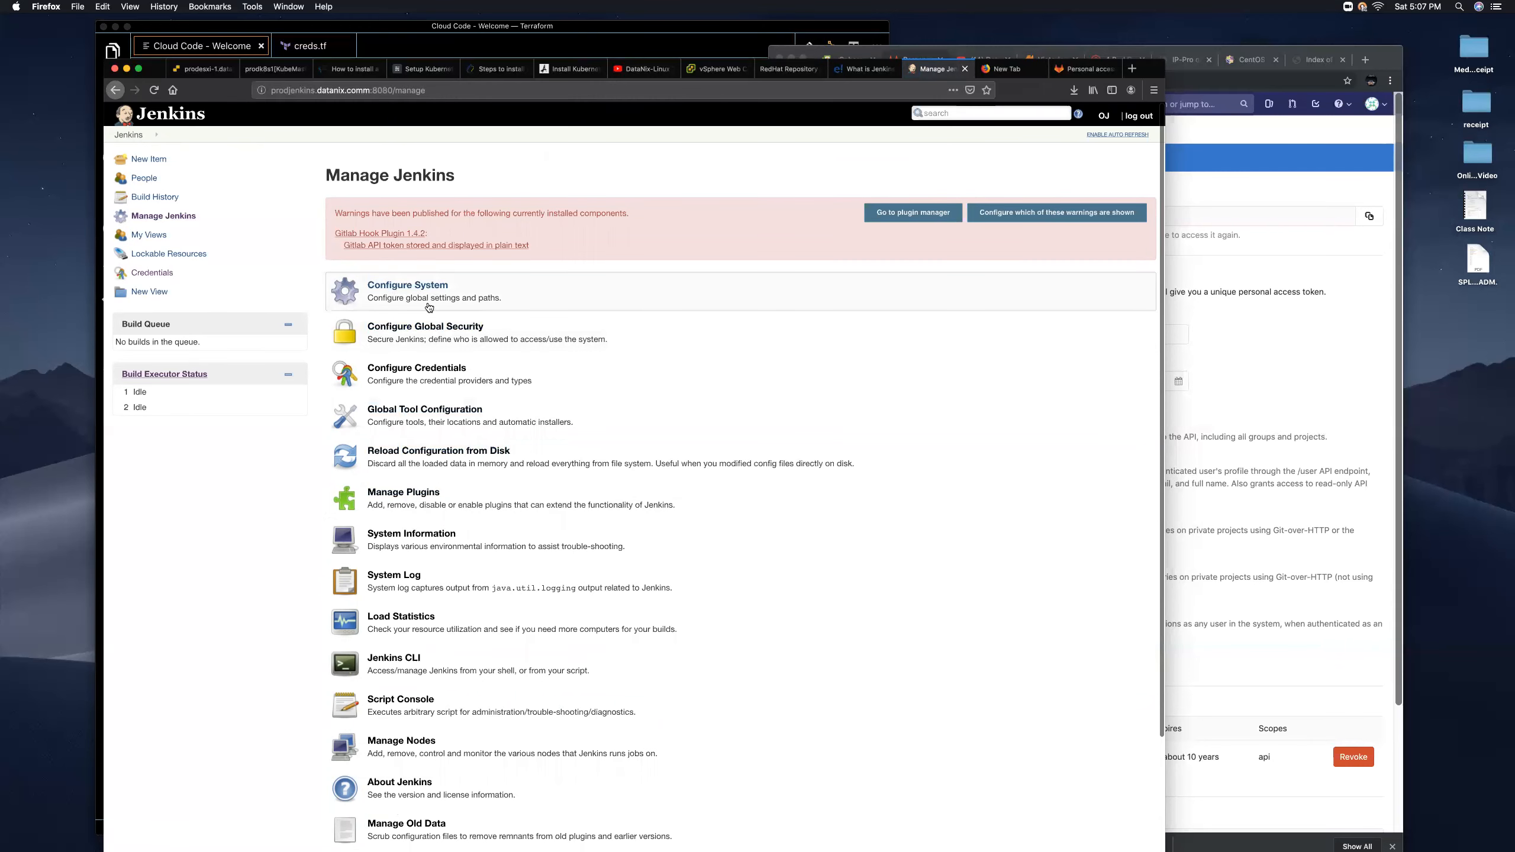
scroll(468, 365, "down", 1)
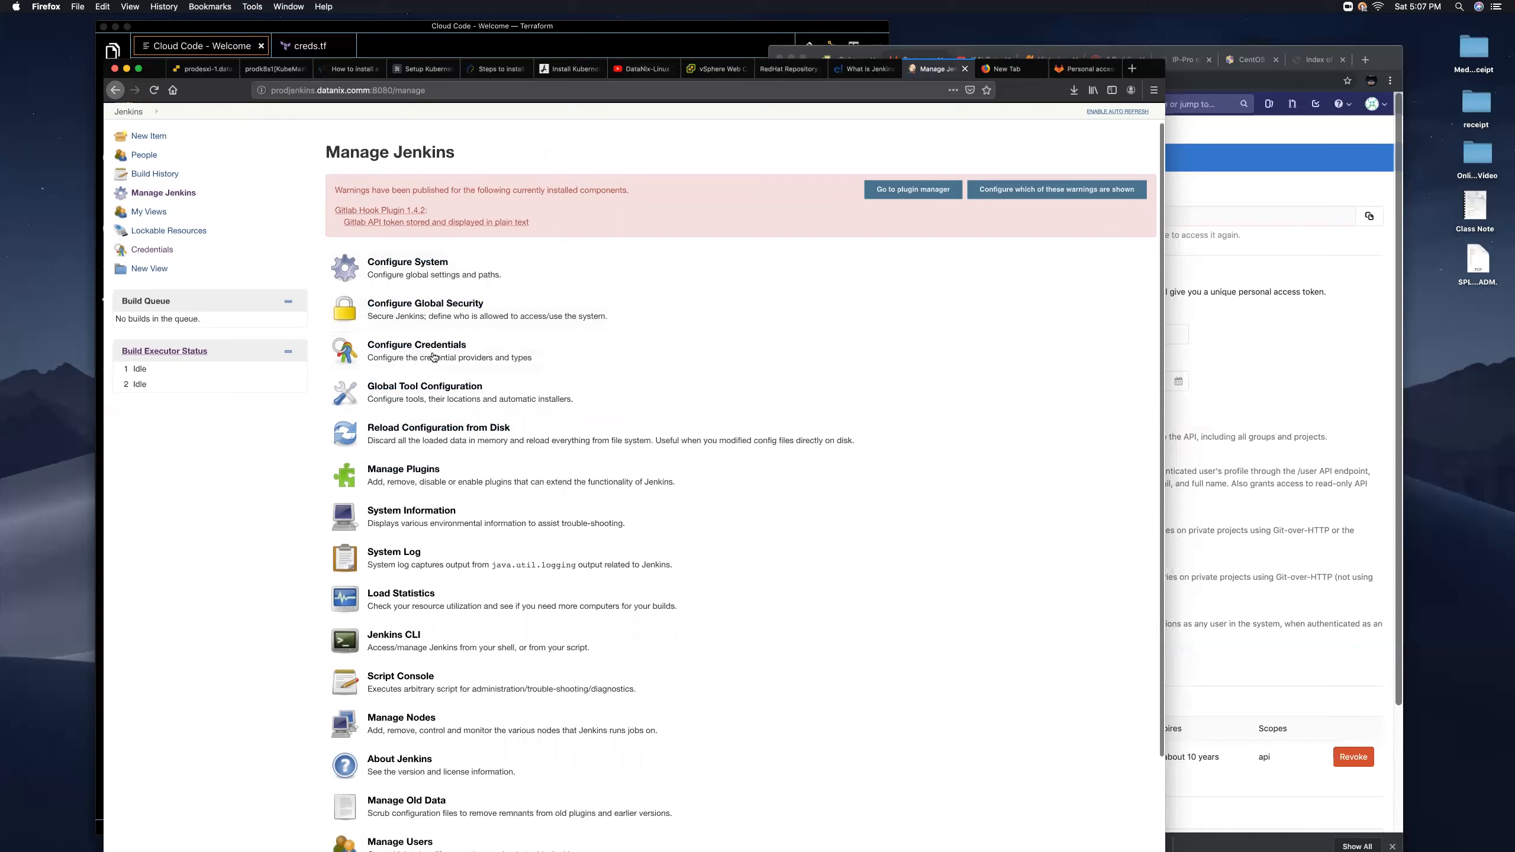
left_click(433, 348)
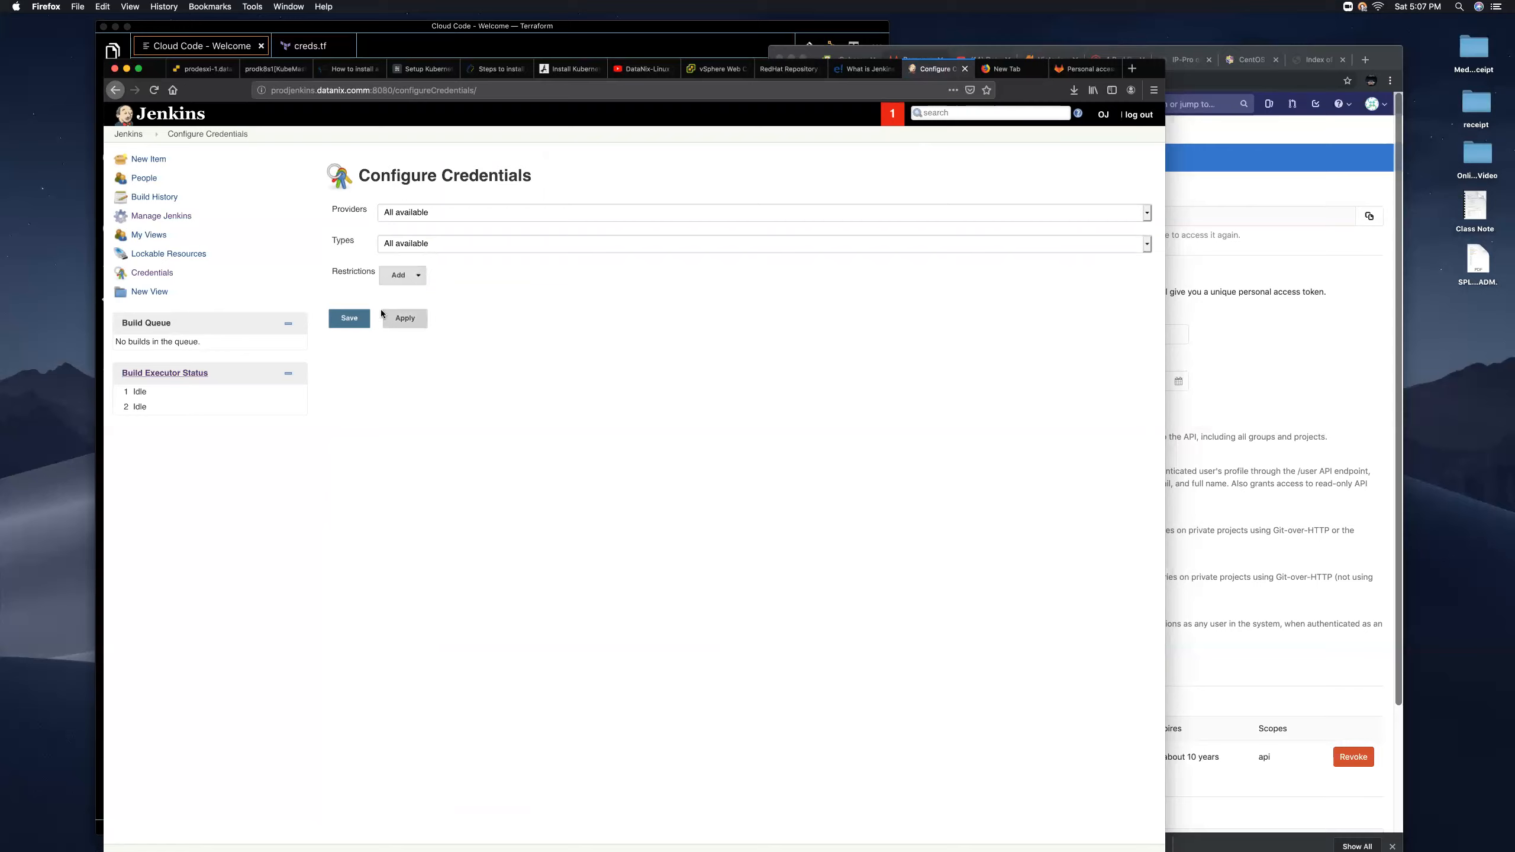
left_click(461, 214)
left_click(462, 212)
key("Tab")
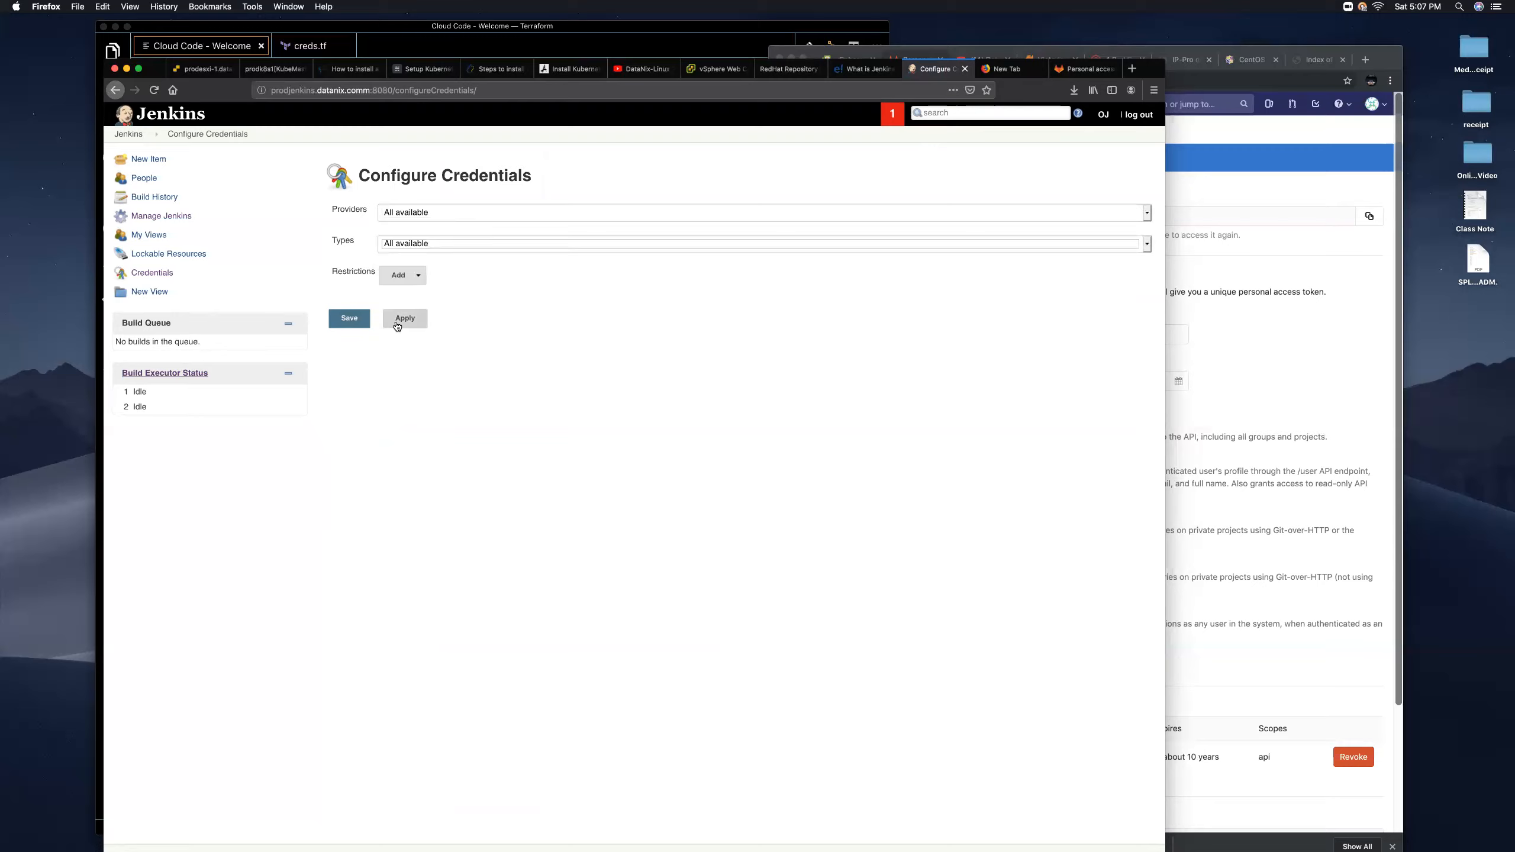
Browse the credentials list and the Jenkins system store, and open its unrestricted global credentials domain.
left_click(159, 278)
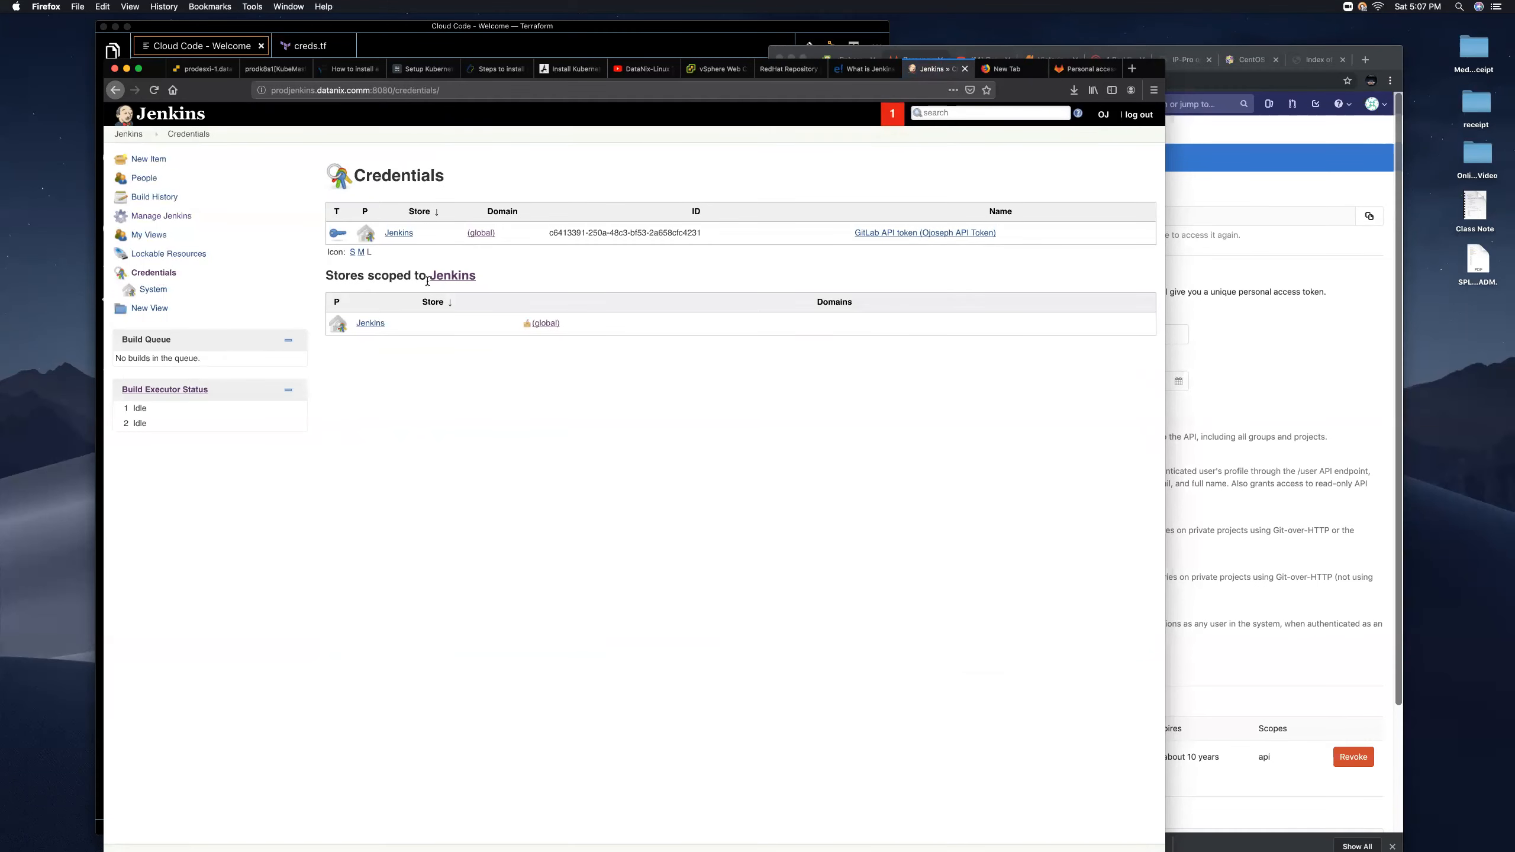
left_click(399, 233)
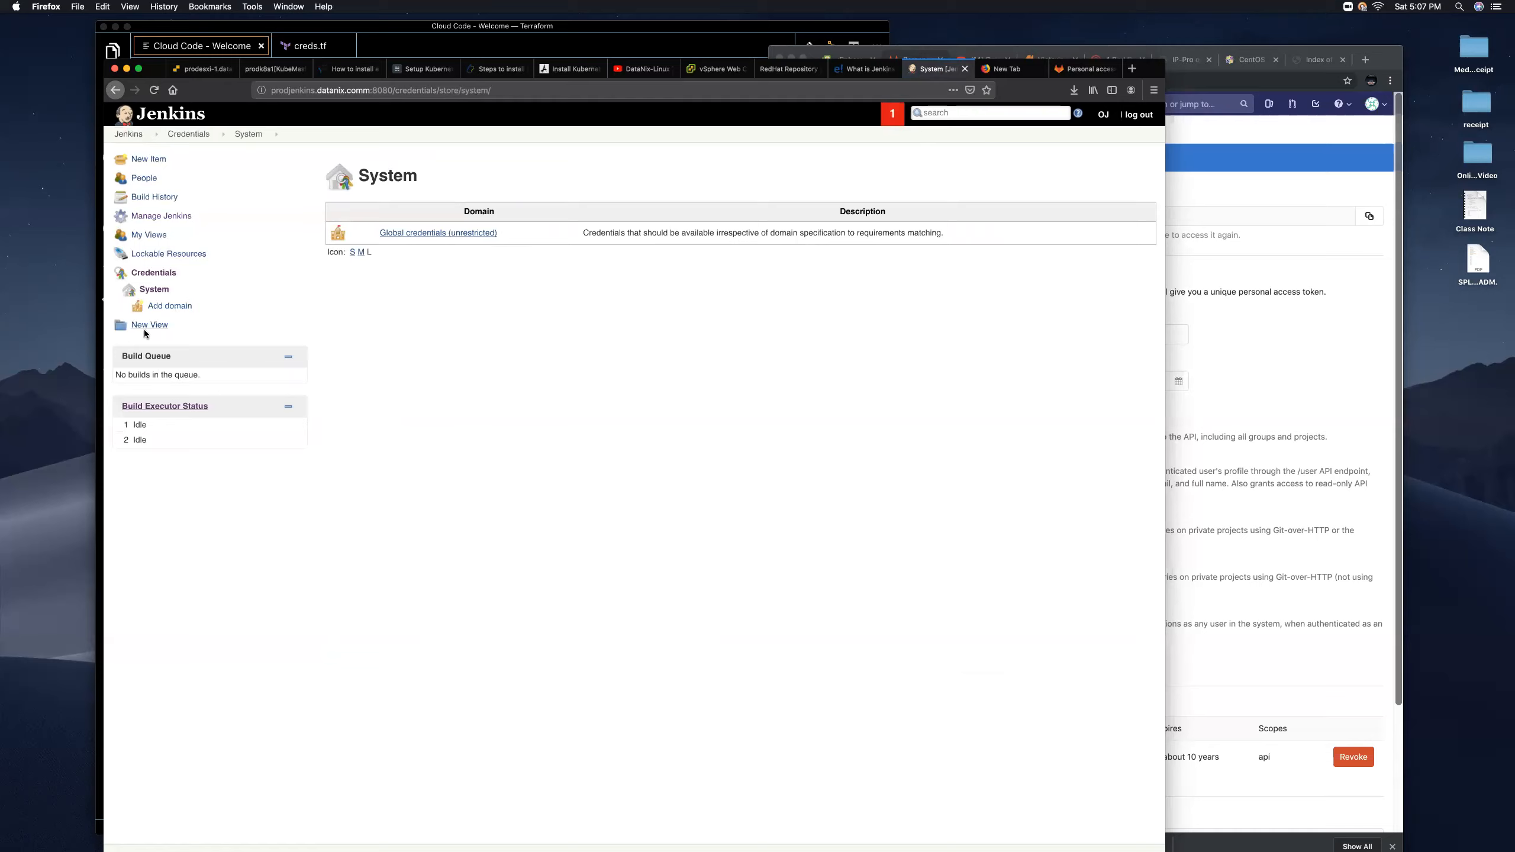
left_click(156, 294)
left_click(168, 308)
left_click(153, 272)
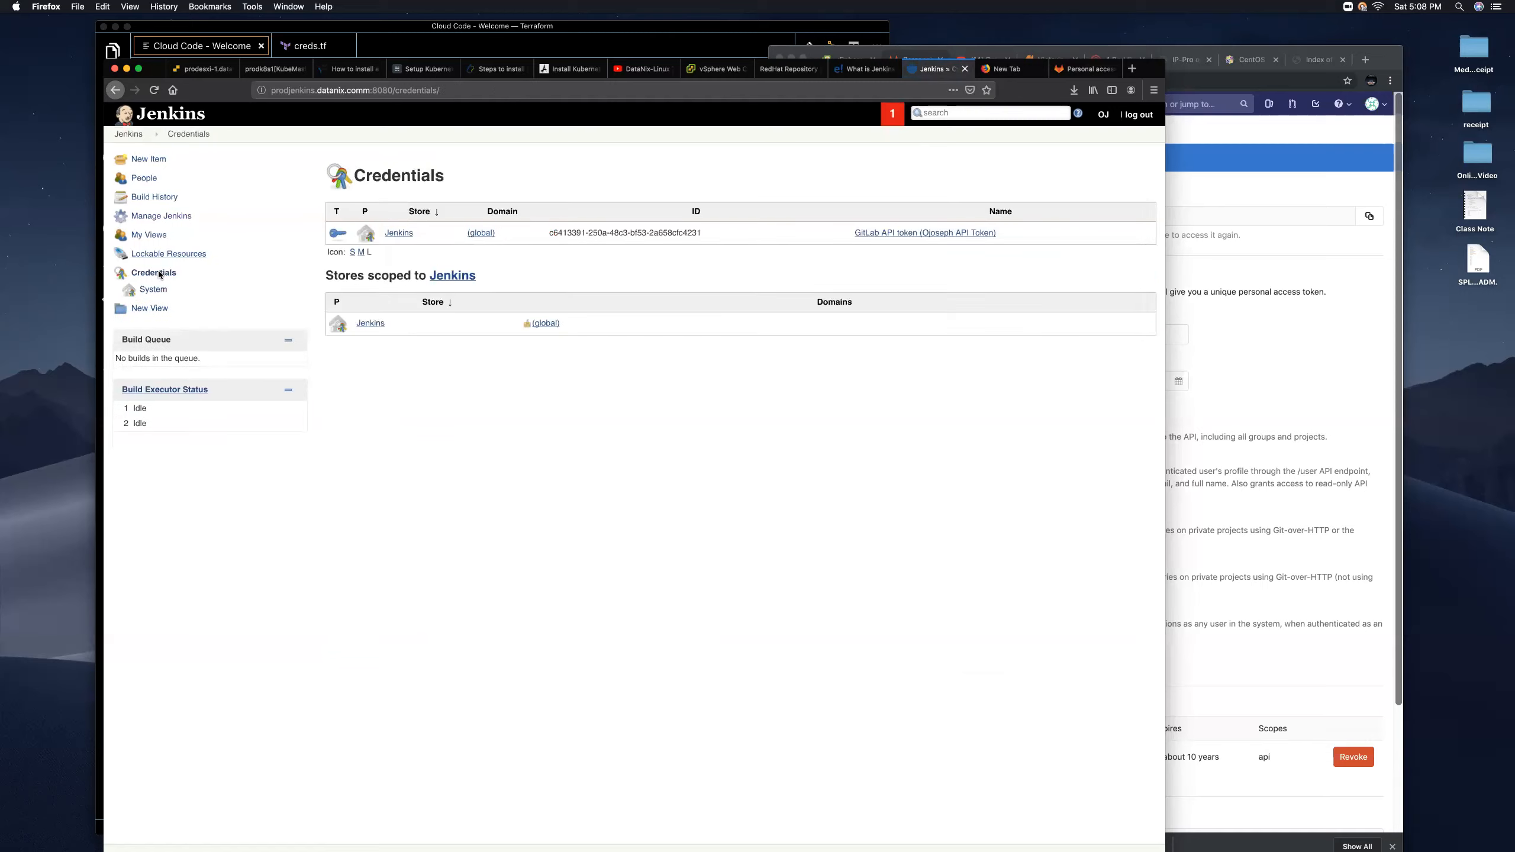
left_click(366, 323)
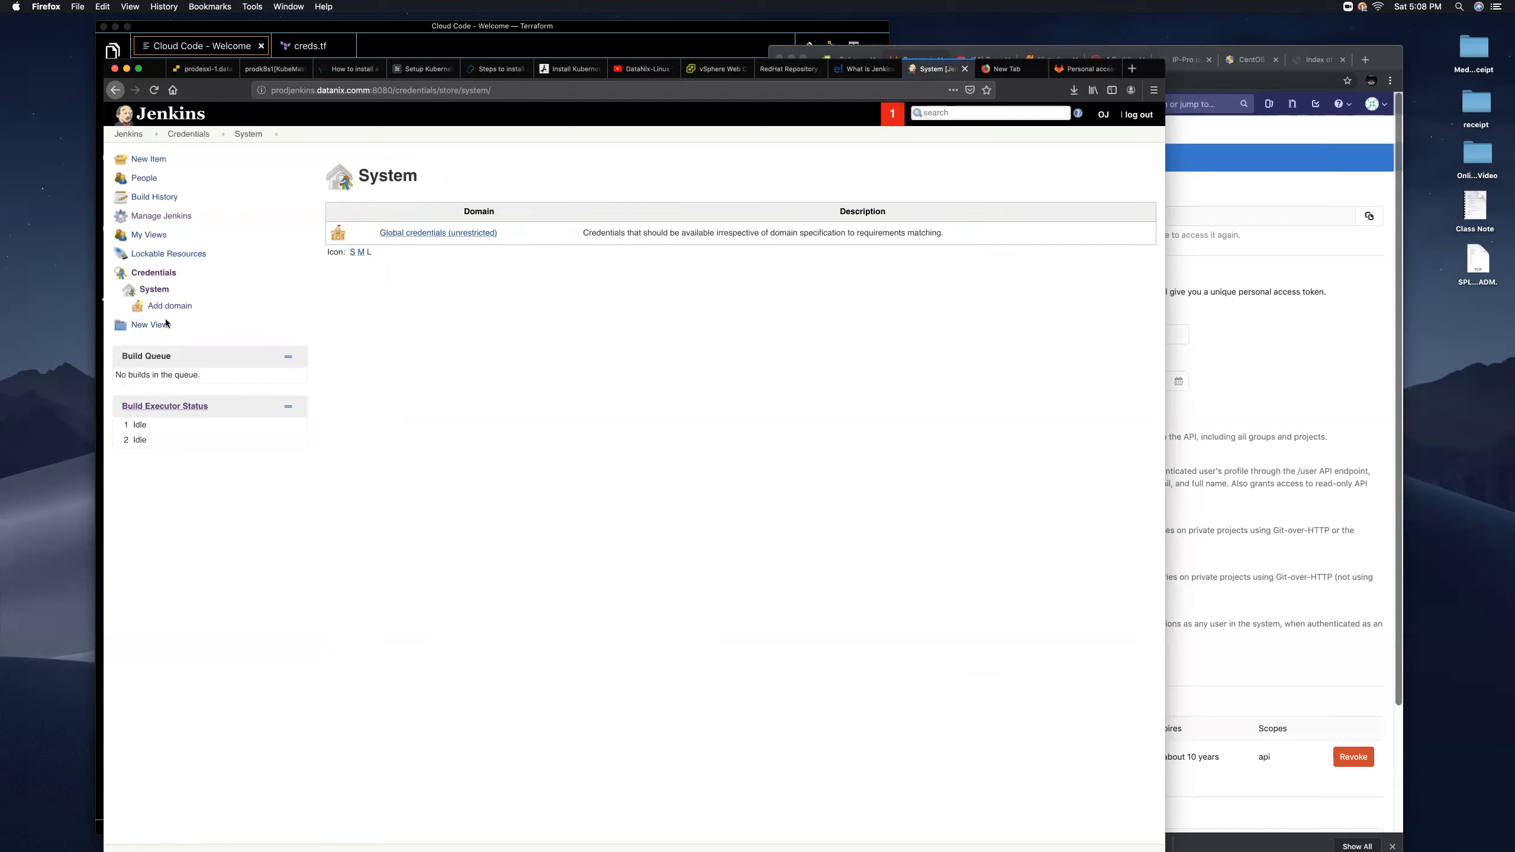
left_click(458, 233)
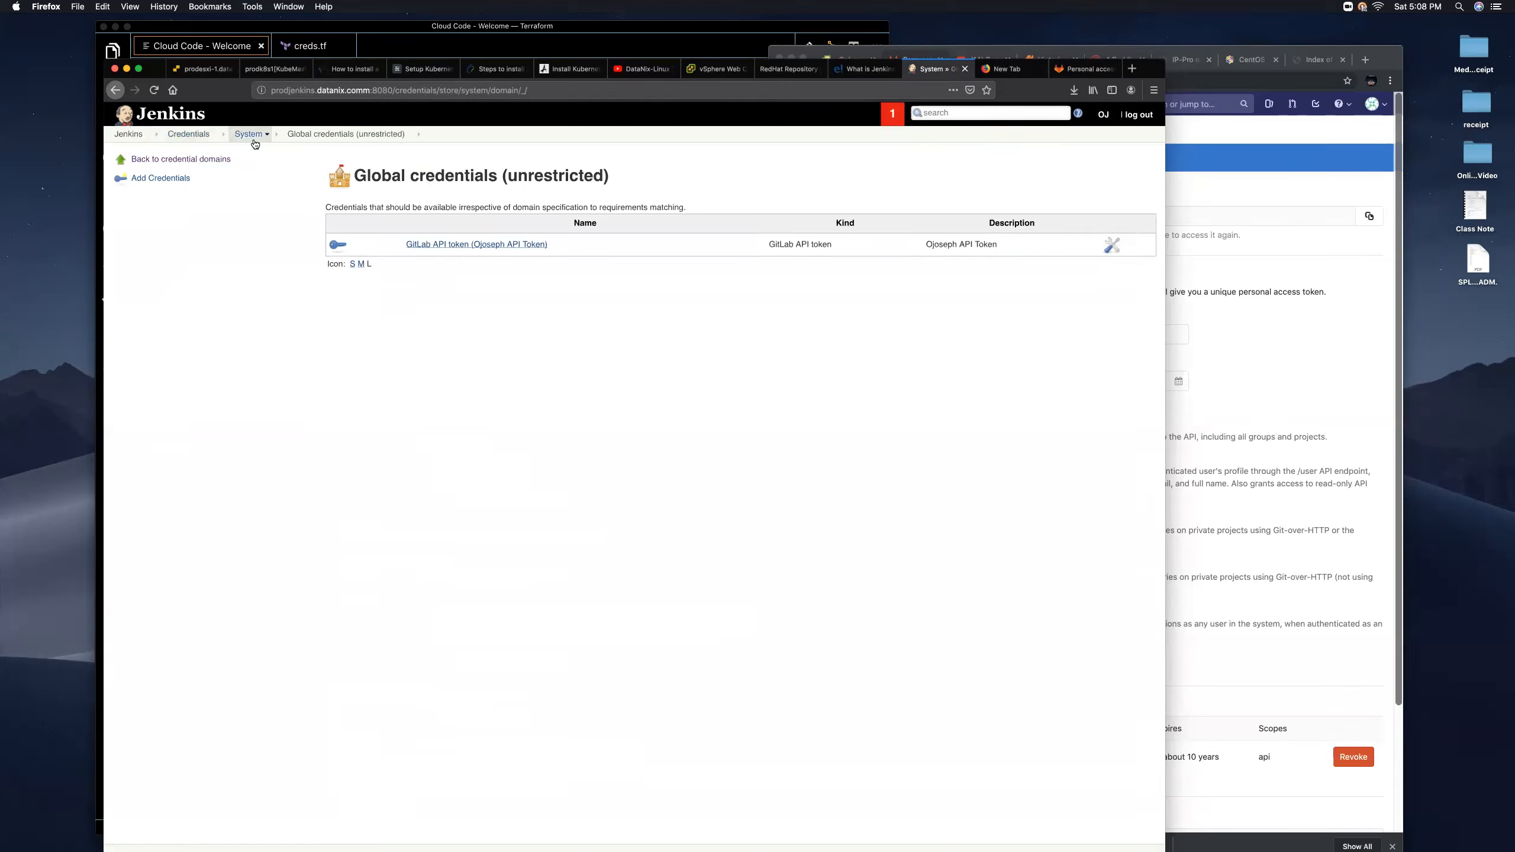
Start a new global credential of kind SSH Username with private key, choose direct key entry, and leave the form unsaved.
left_click(162, 183)
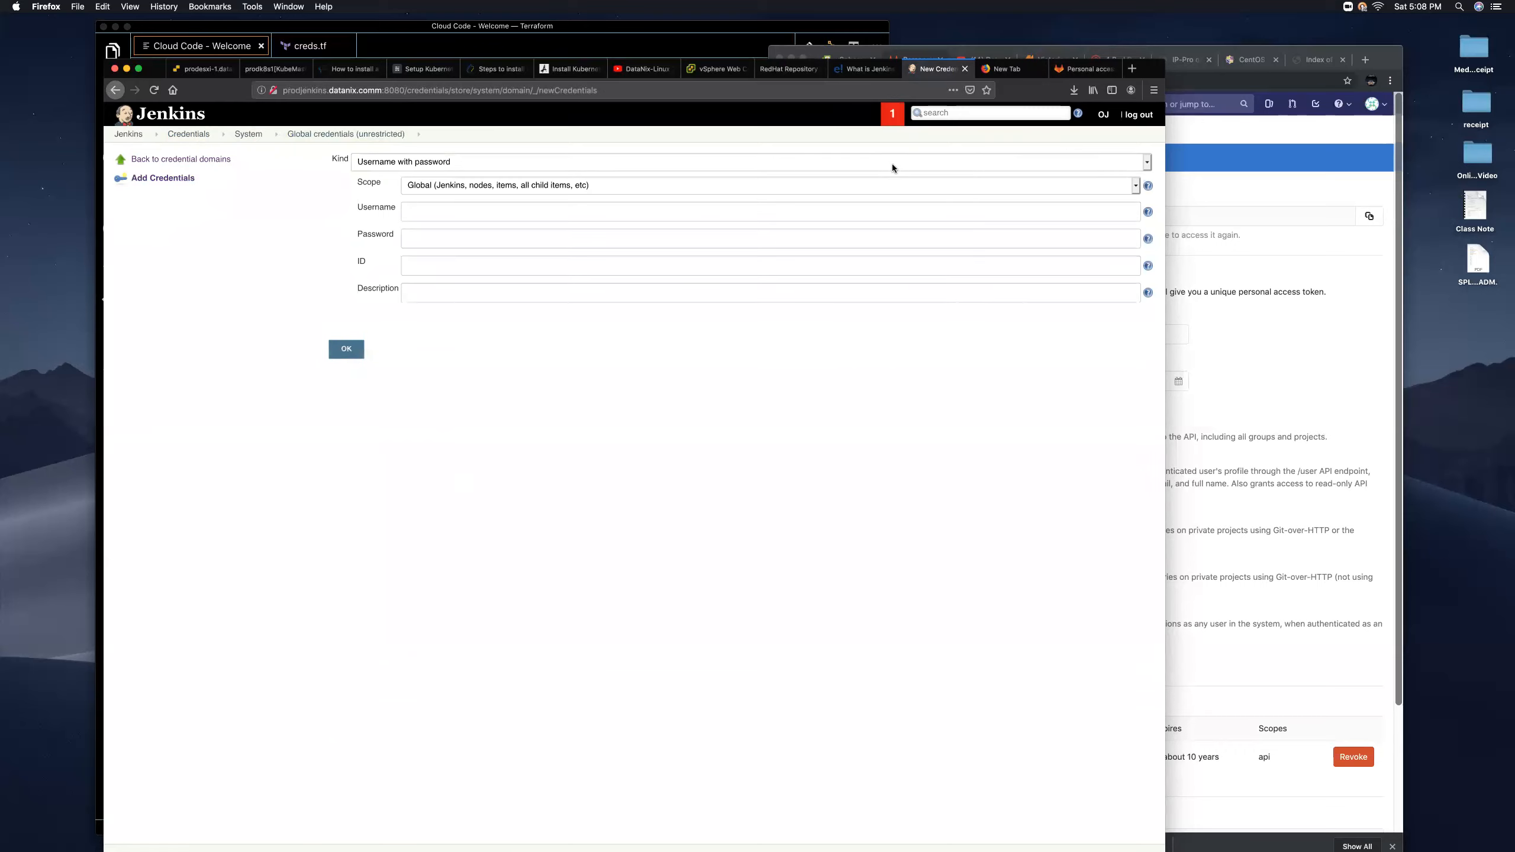
left_click(772, 162)
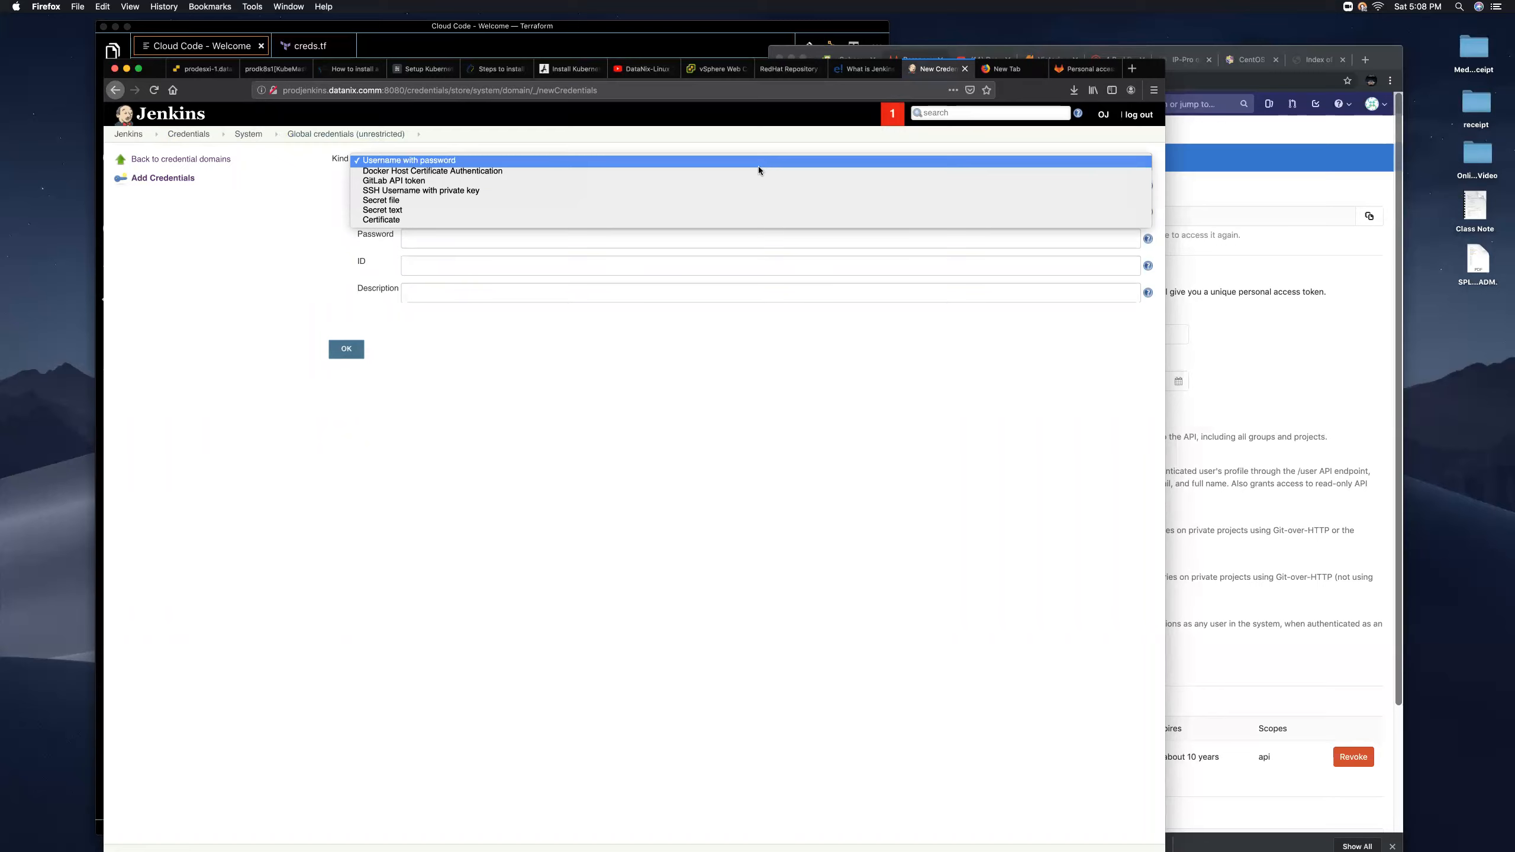
left_click(444, 191)
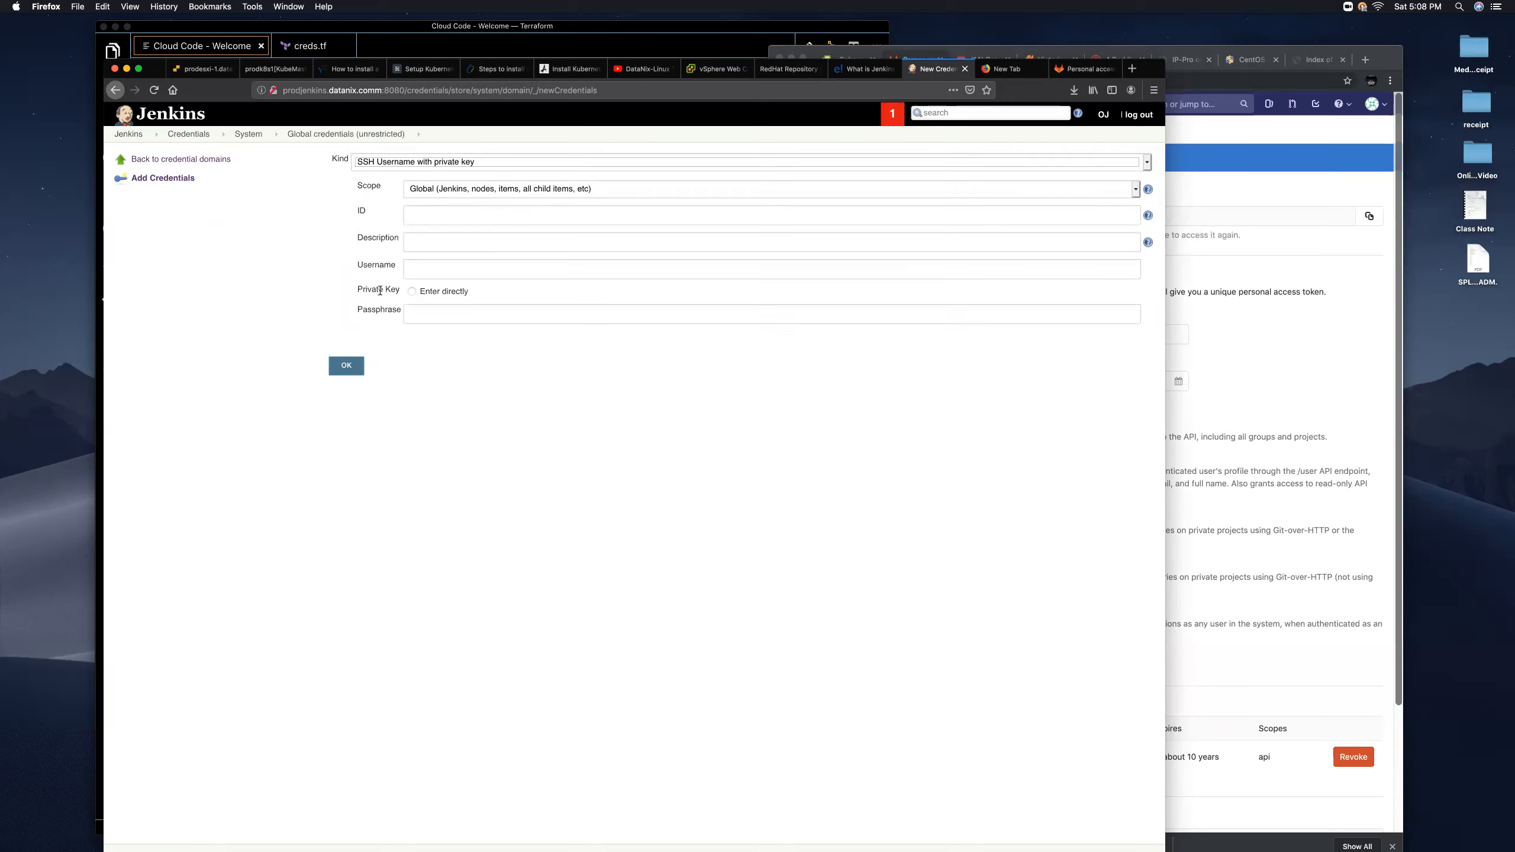
left_click(412, 291)
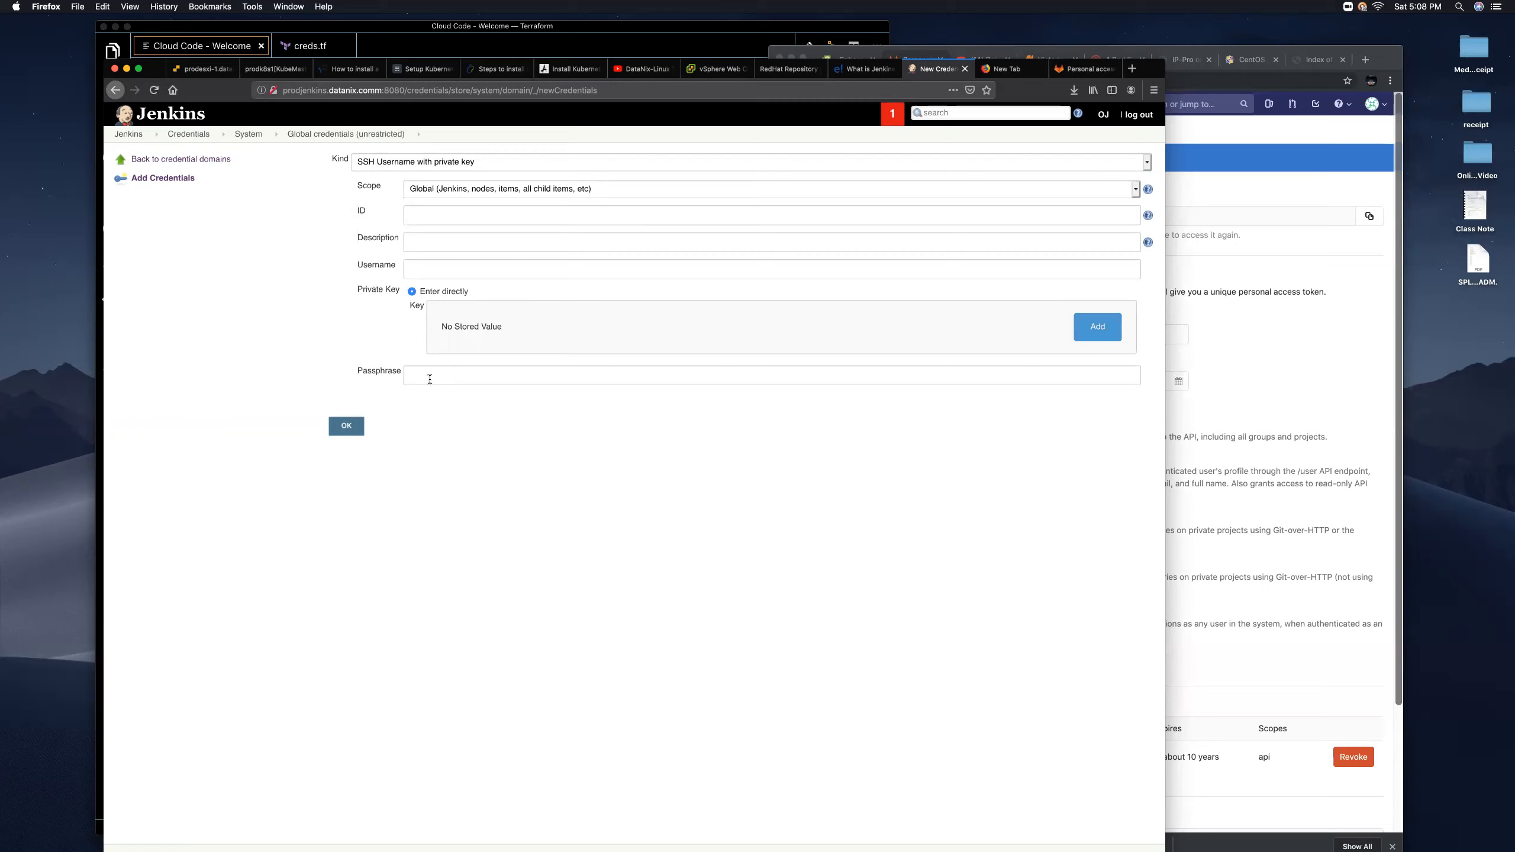
left_click(430, 377)
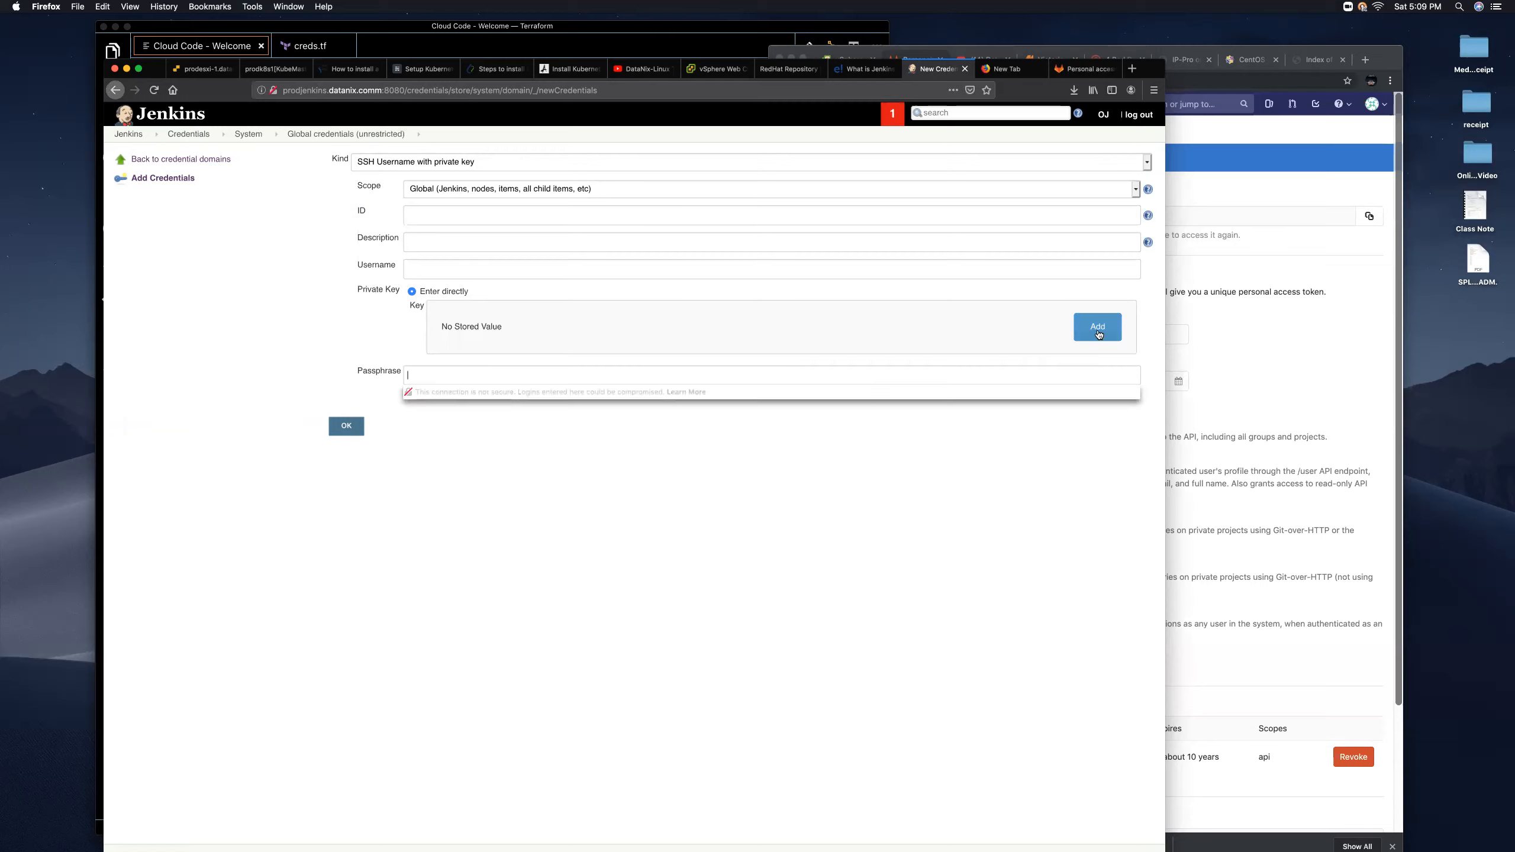
left_click(1098, 327)
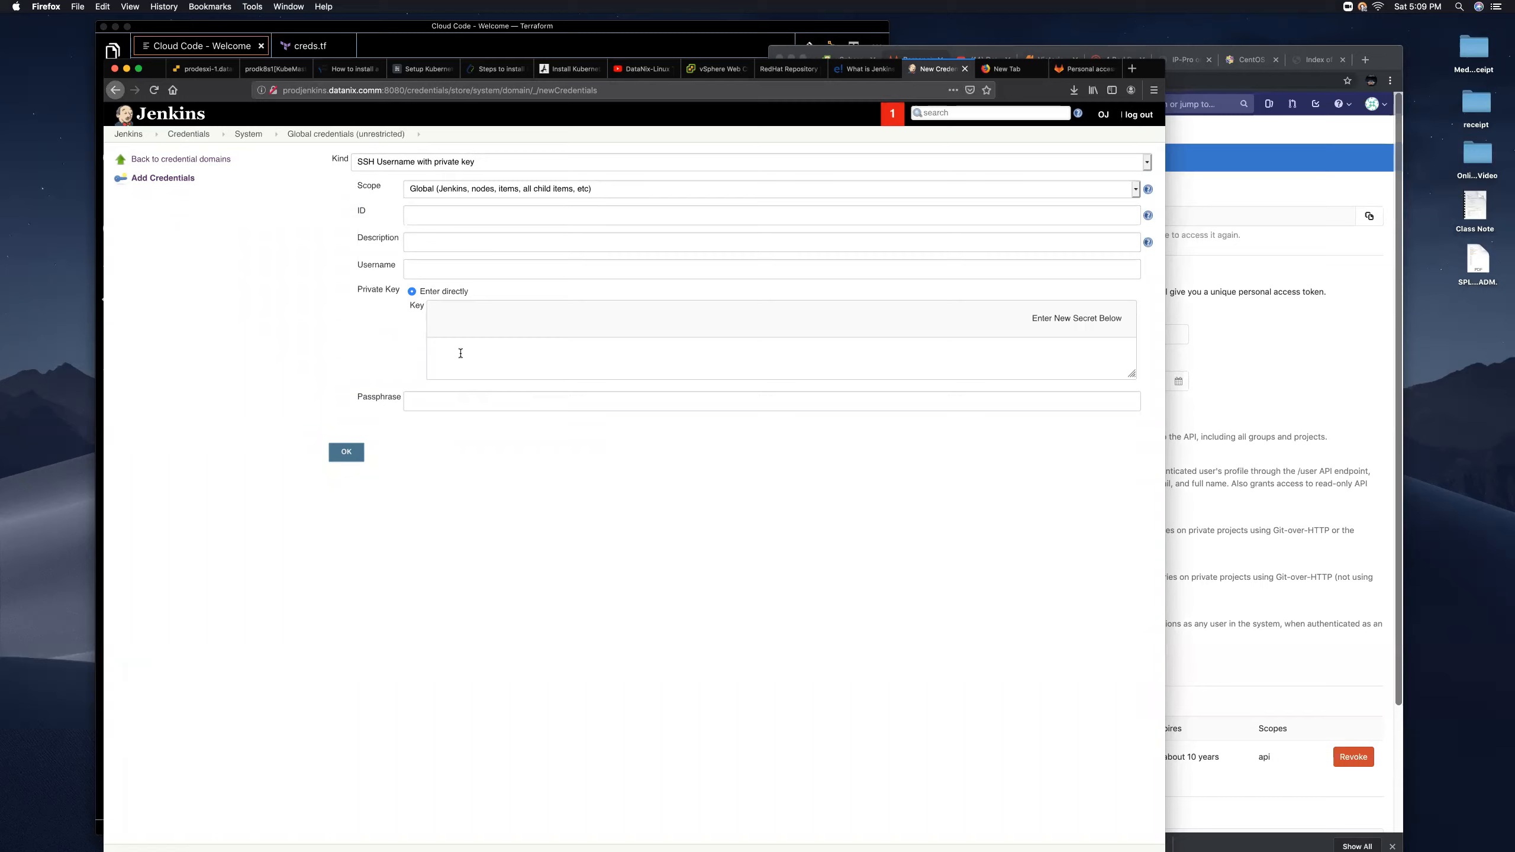
left_click(491, 357)
left_click(180, 160)
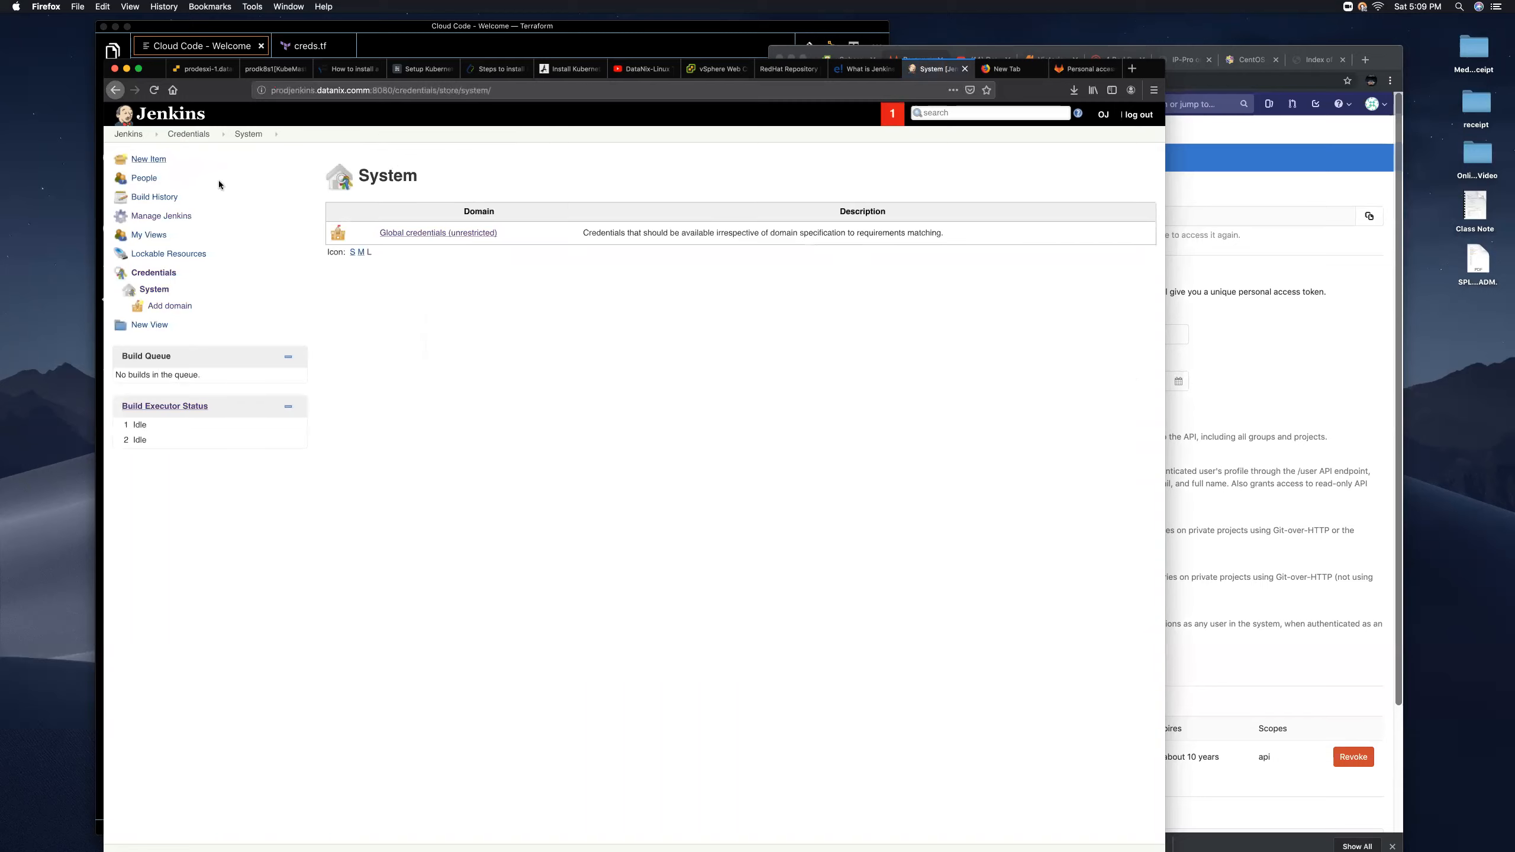
Return to Manage Jenkins and open Global Tool Configuration.
left_click(128, 134)
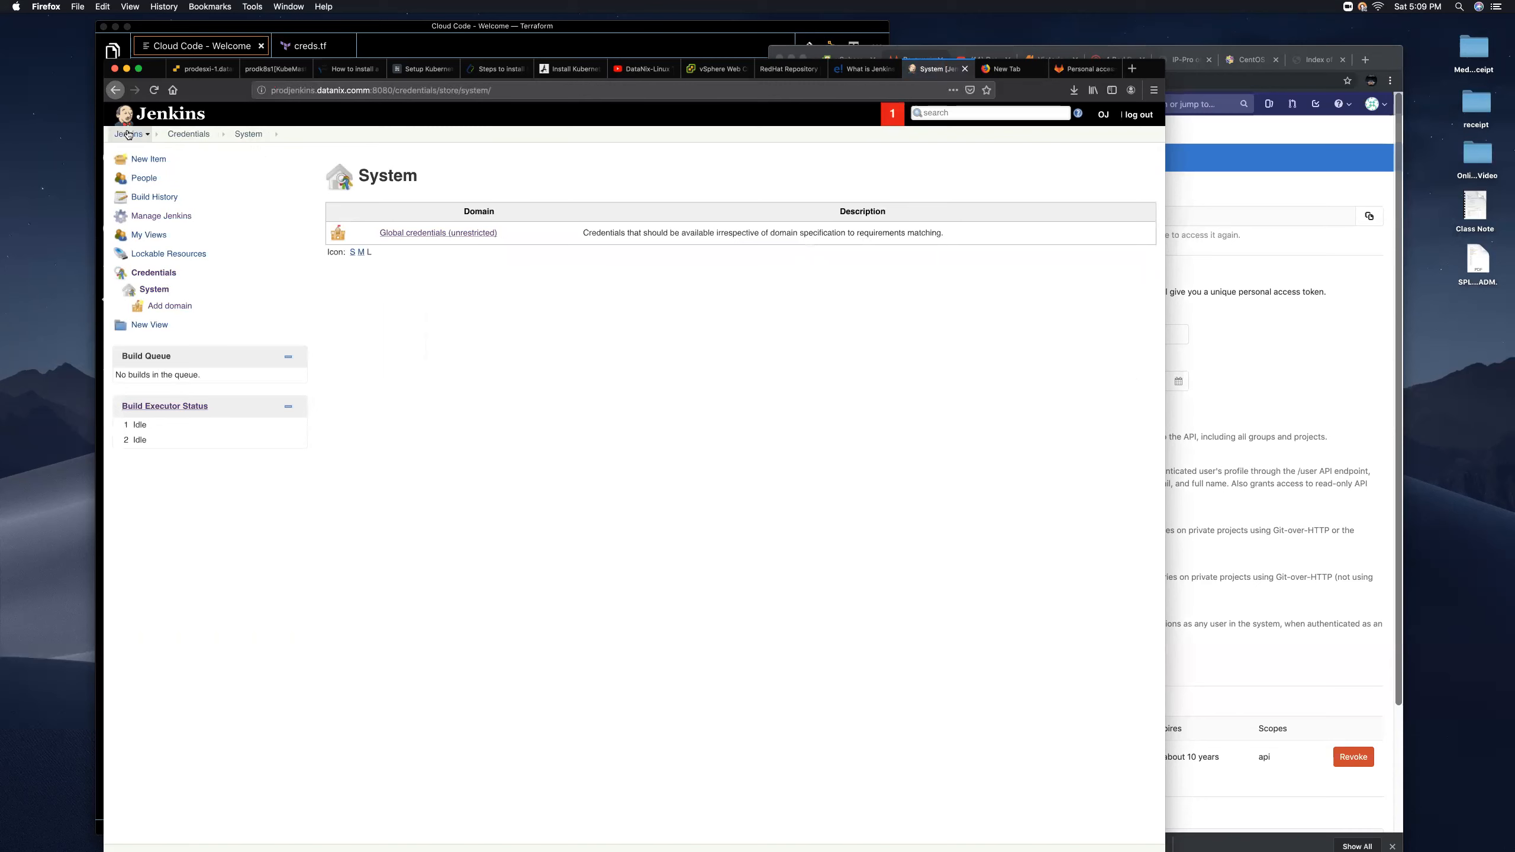
left_click(162, 217)
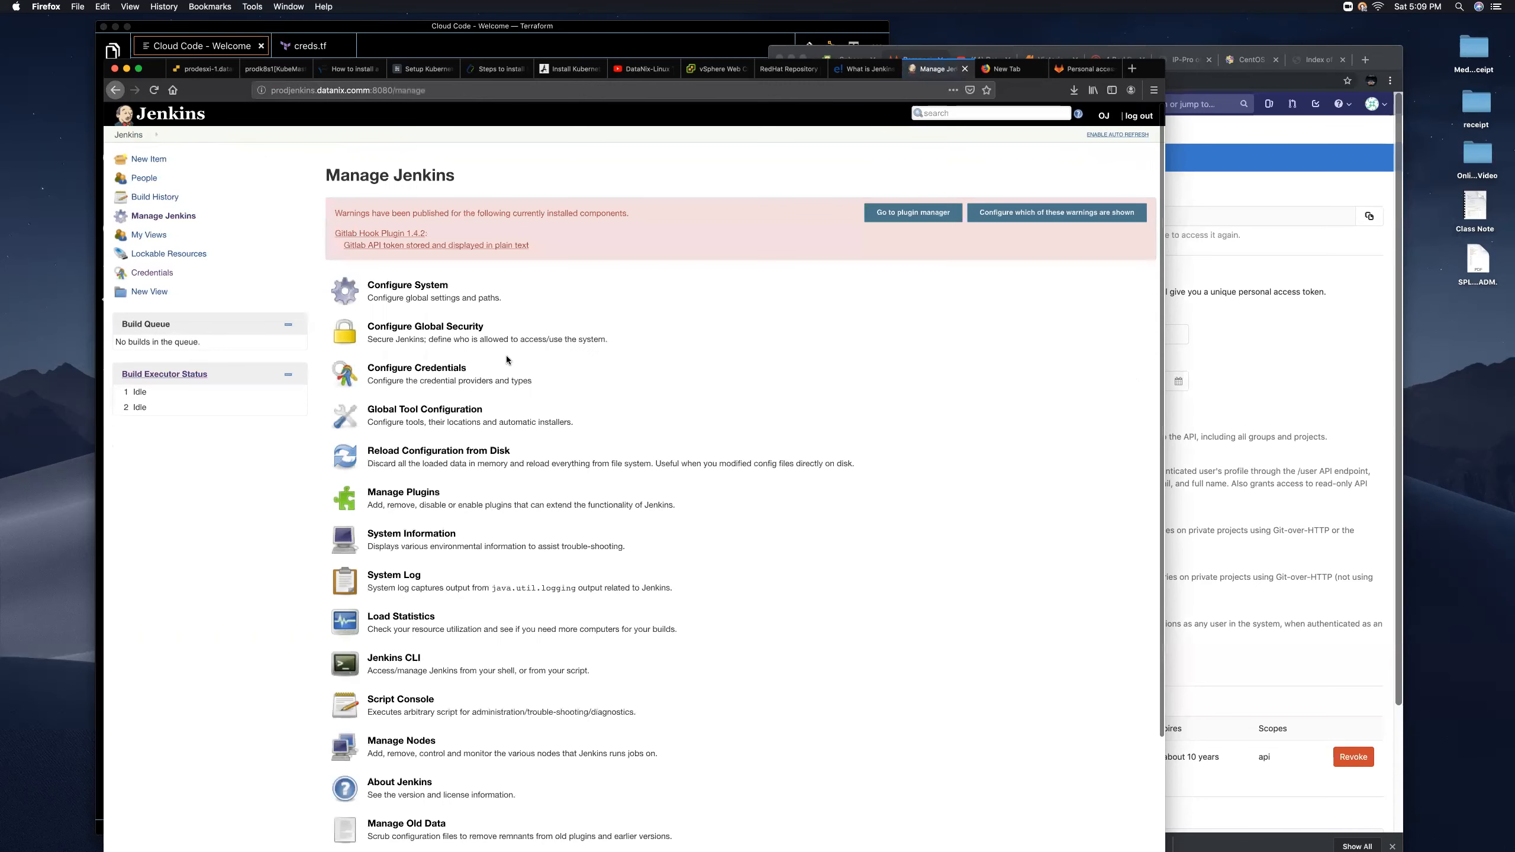
left_click(441, 420)
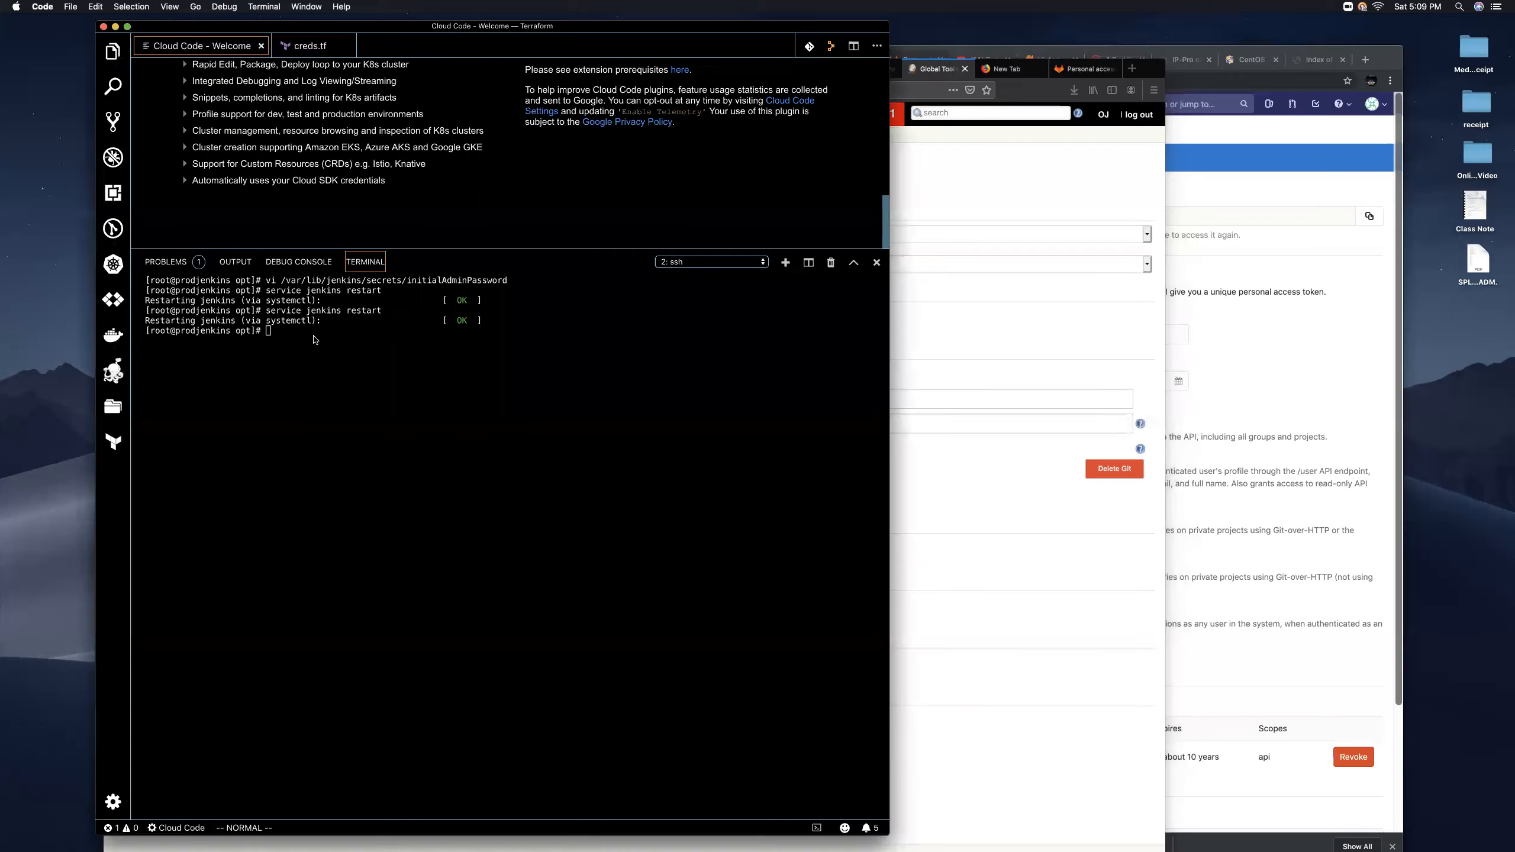
Switch to the VS Code terminal and run "yum install git -t" on the Jenkins server.
left_click(206, 50)
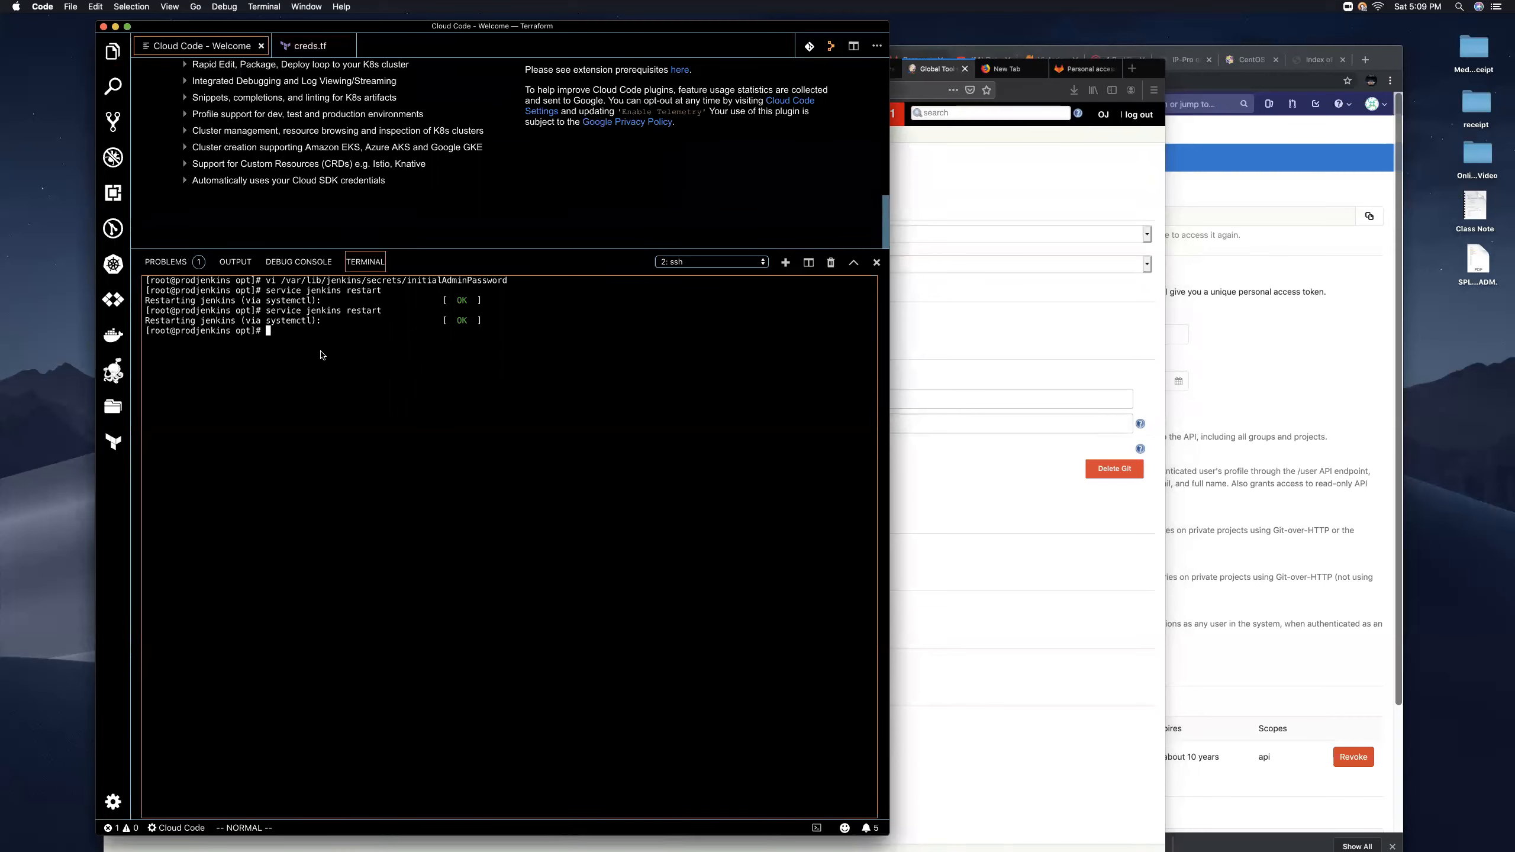
double_click(290, 344)
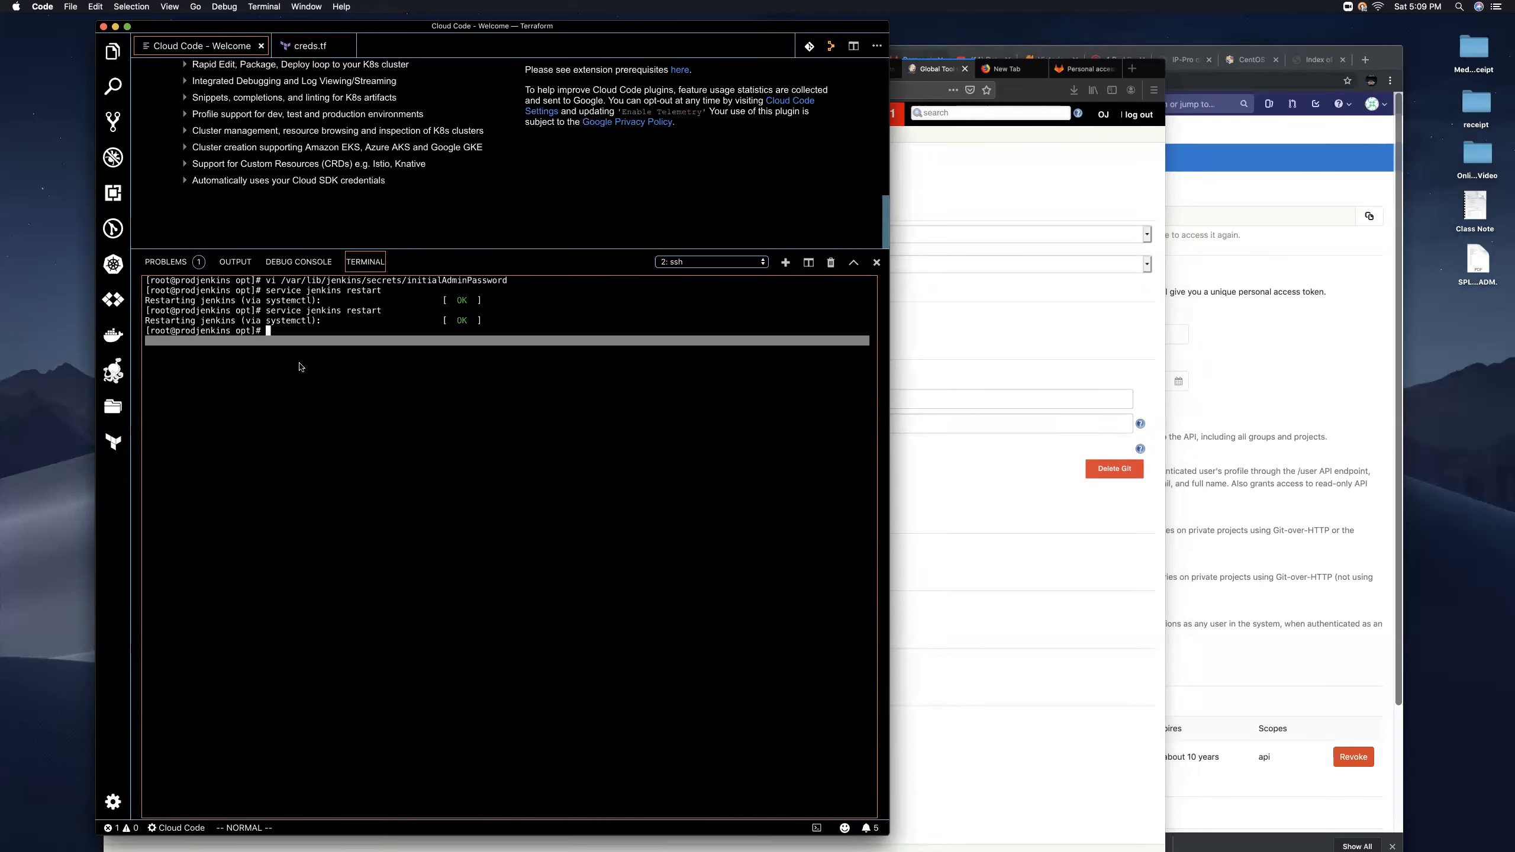
left_click(302, 367)
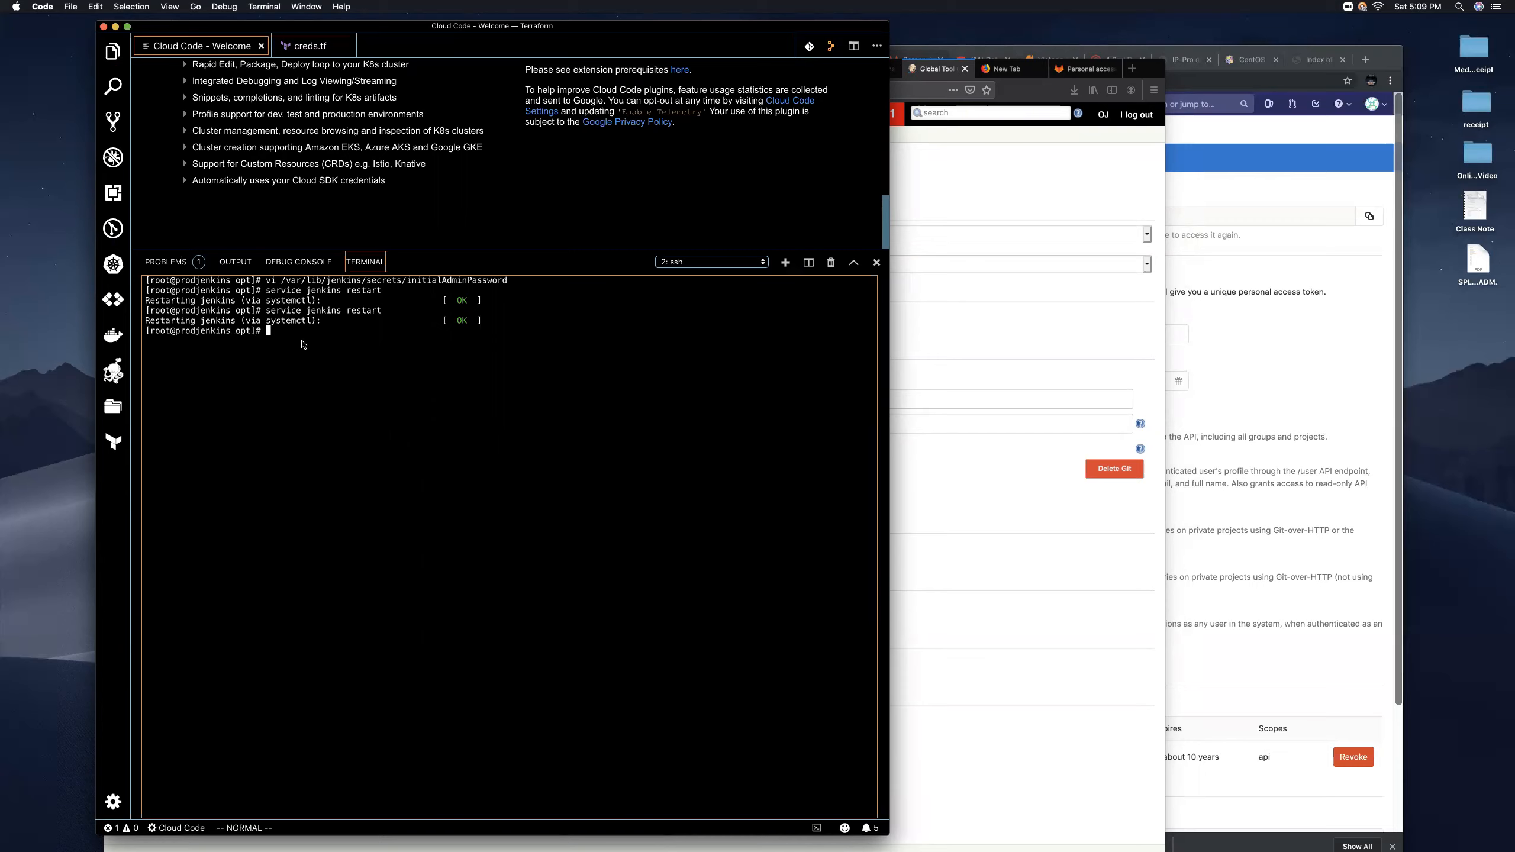
type("yum install git -t")
key("Return")
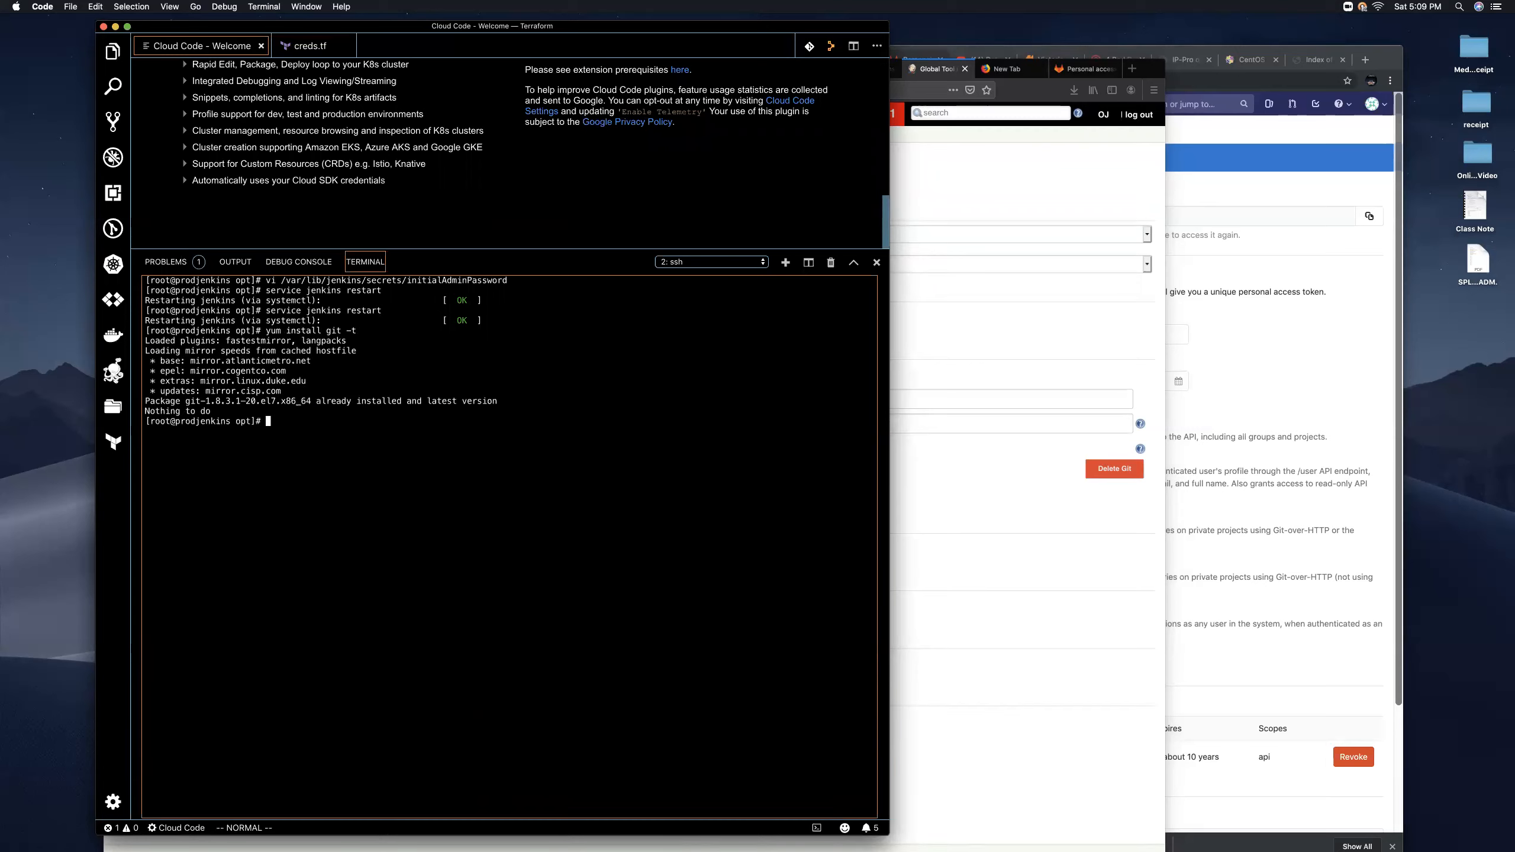
Look up the Git executable's location with "which git" and highlight the returned path.
type("which gi")
type("t")
key("Return")
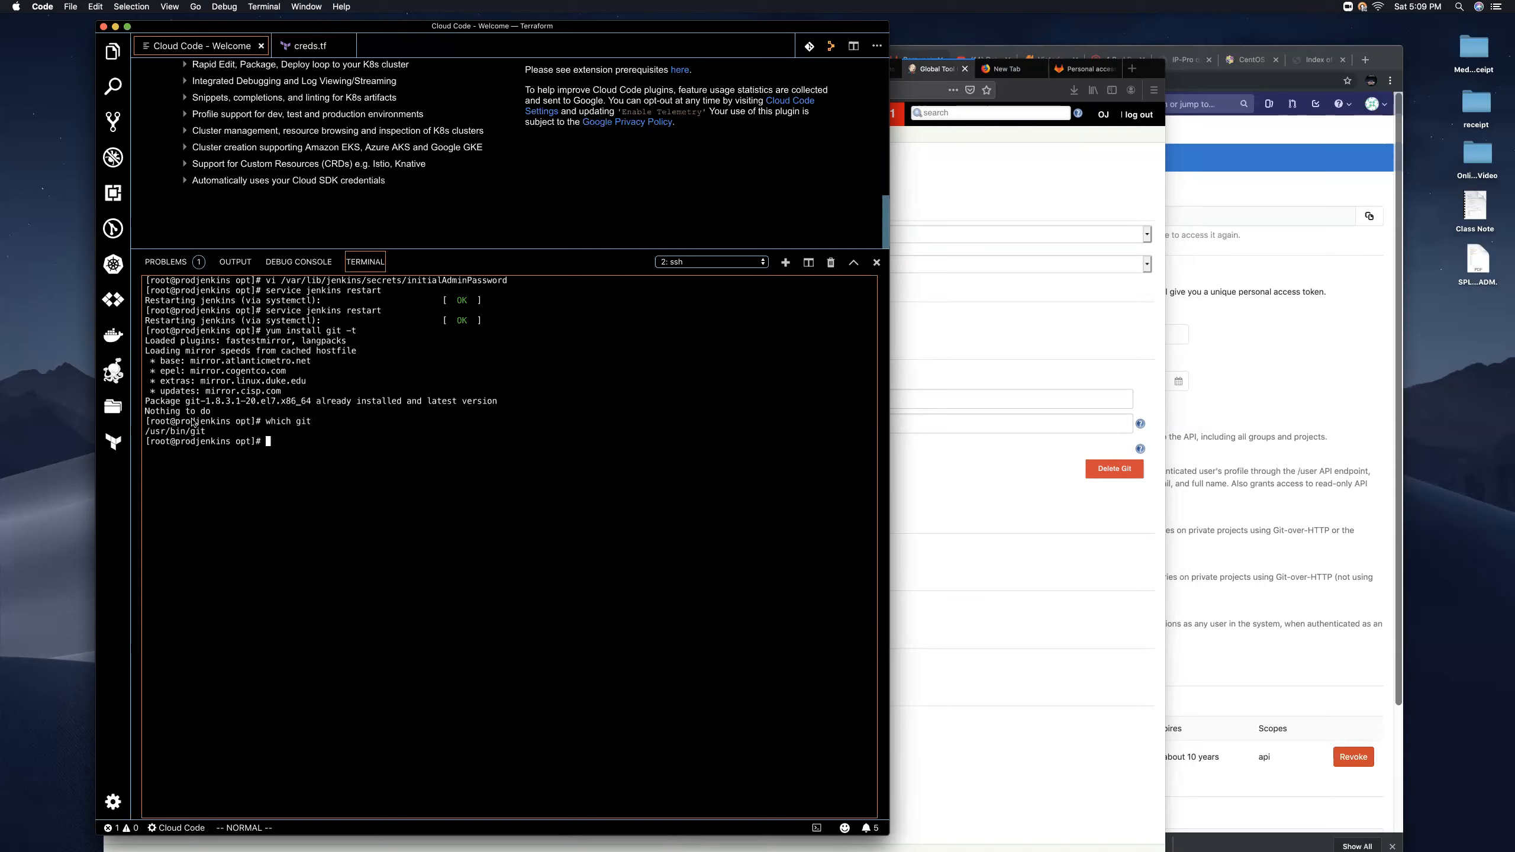
left_click_drag(210, 431, 144, 436)
Switch back to Jenkins in Firefox and show the help for the Path to Git executable setting.
left_click(952, 302)
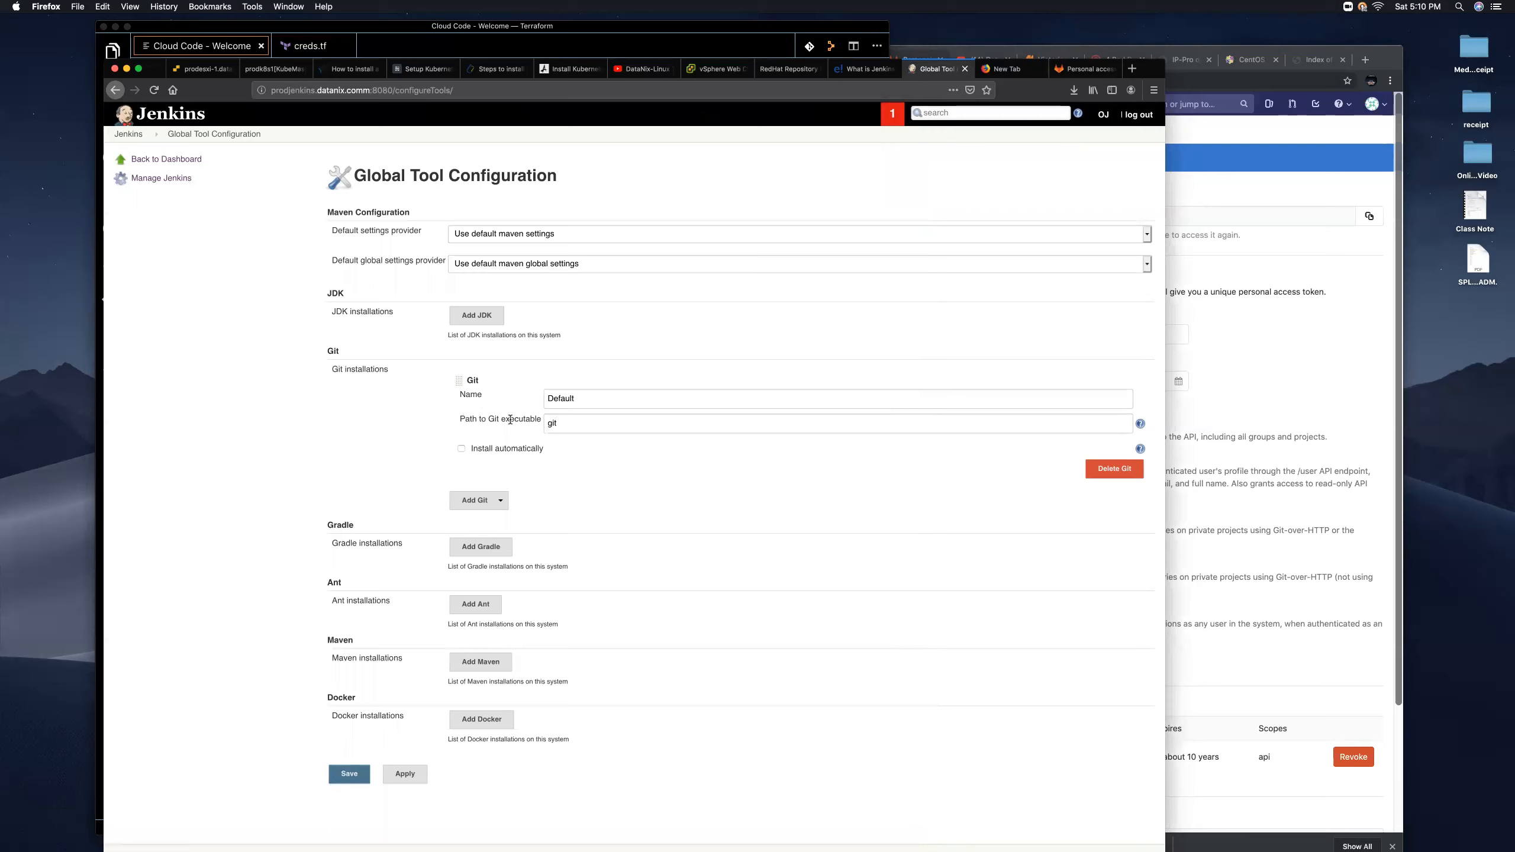
left_click(1140, 425)
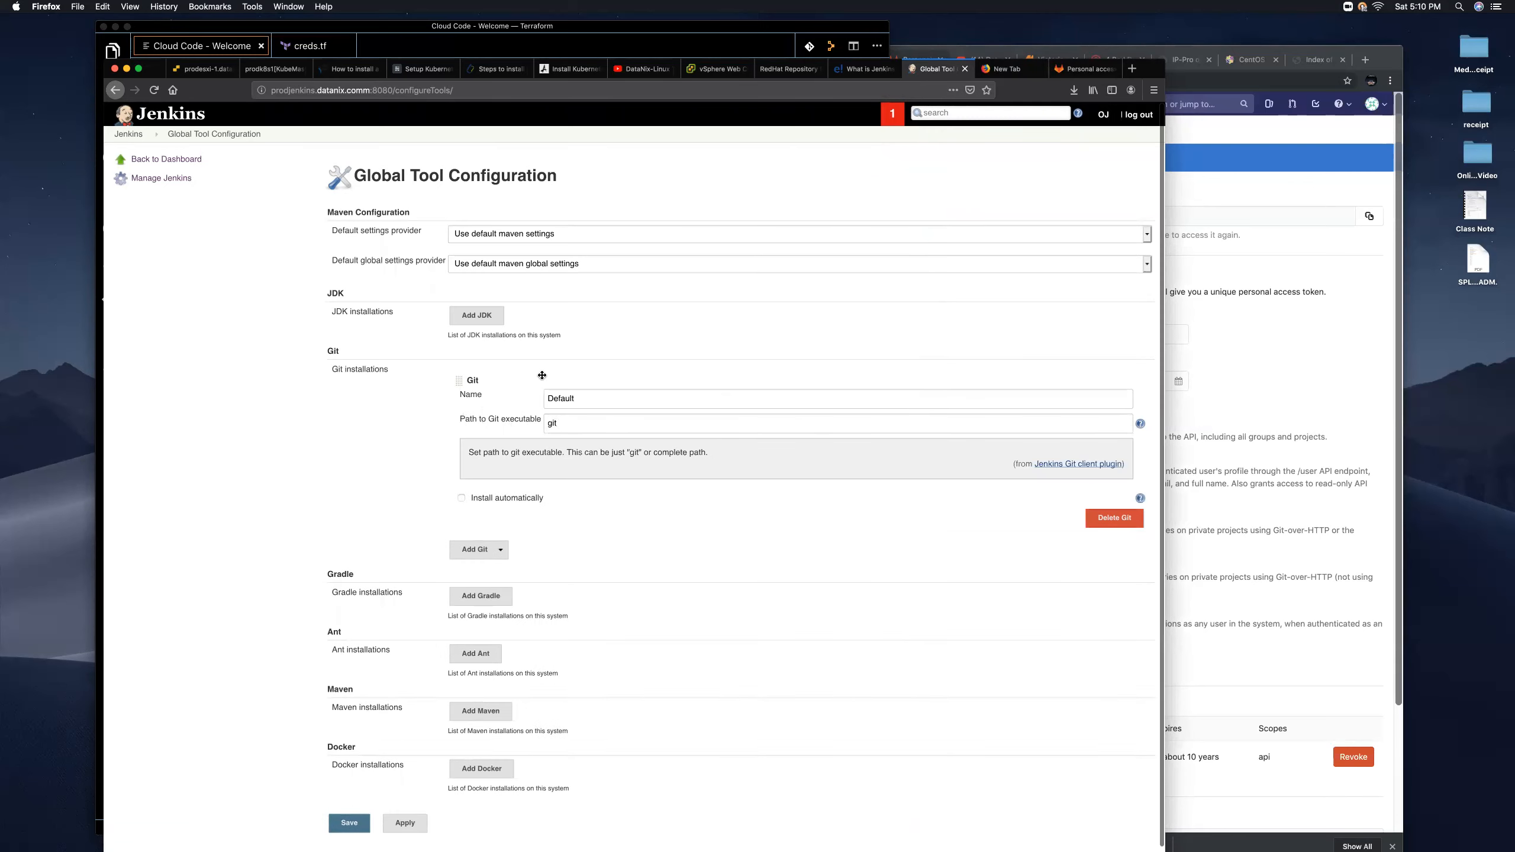
left_click_drag(352, 293, 312, 293)
Add a JDK installation entry with its default automatic installer, review the remaining tool sections, and save the global tool configuration.
left_click(476, 322)
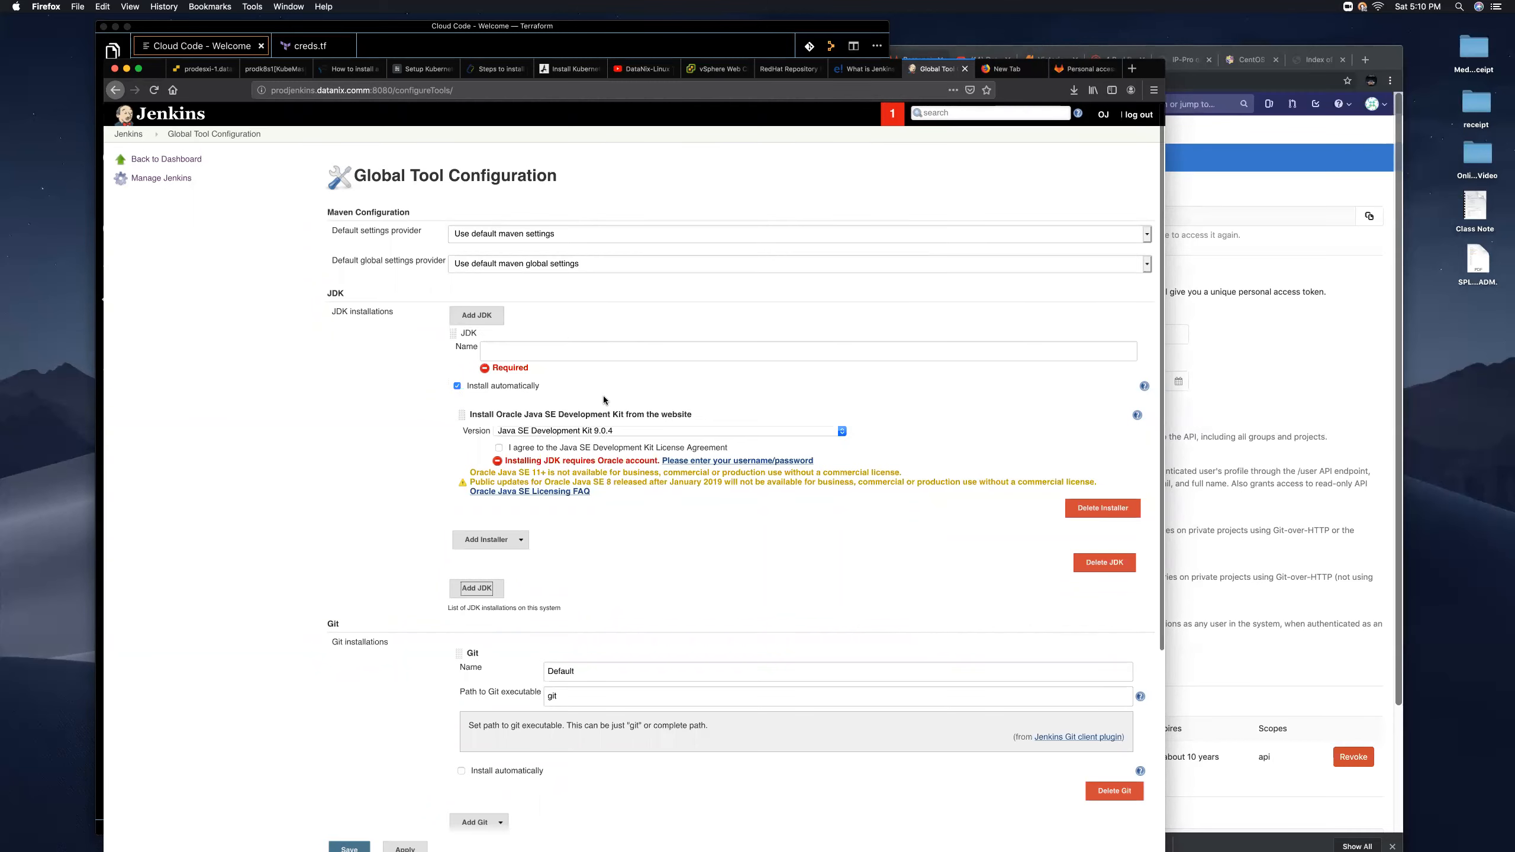
scroll(603, 396, "down", 3)
scroll(605, 402, "down", 3)
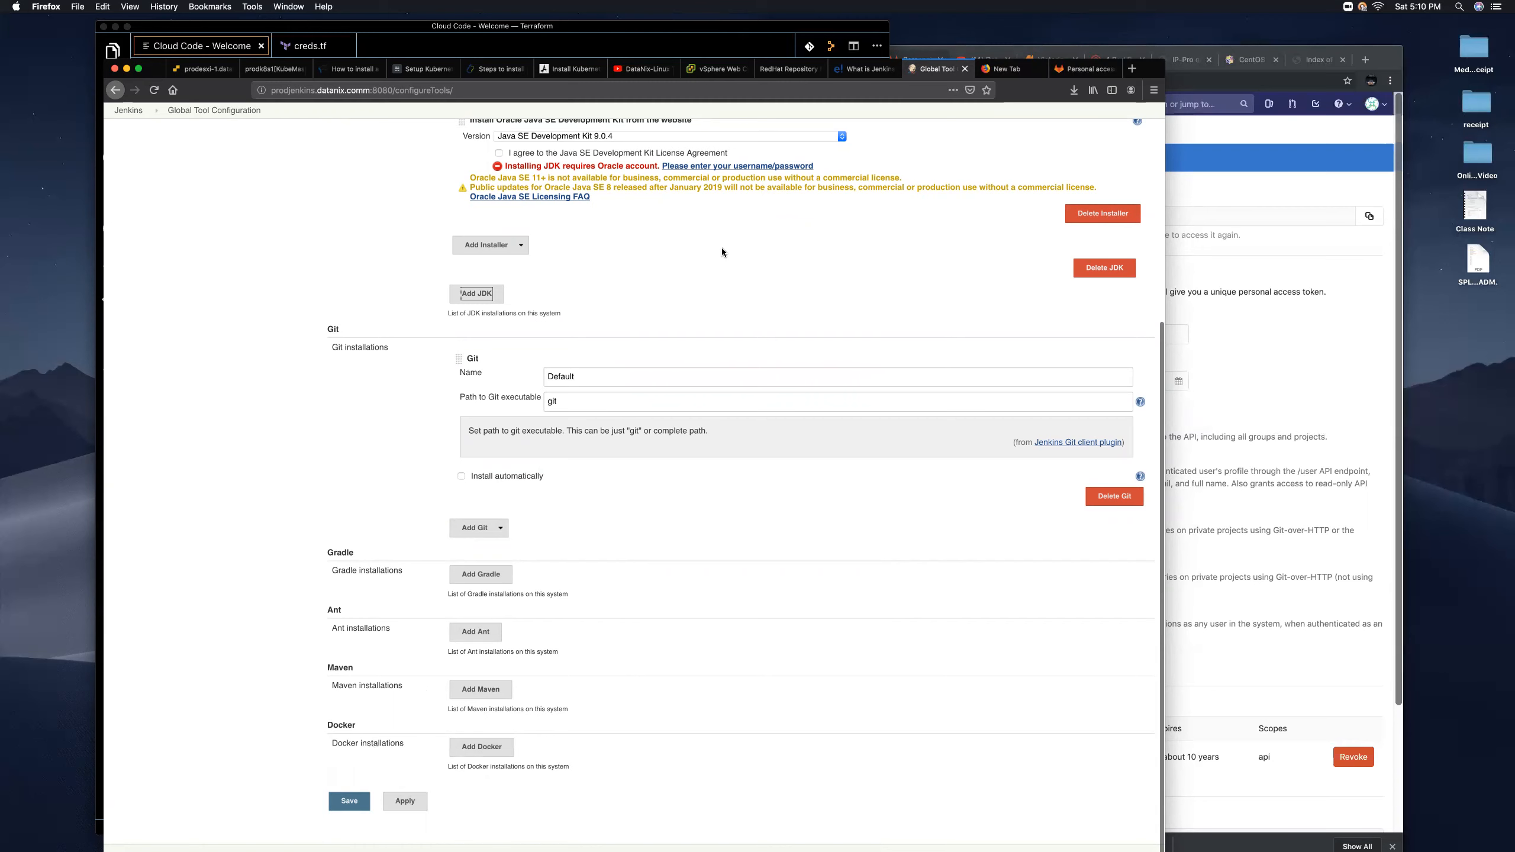
scroll(723, 253, "up", 5)
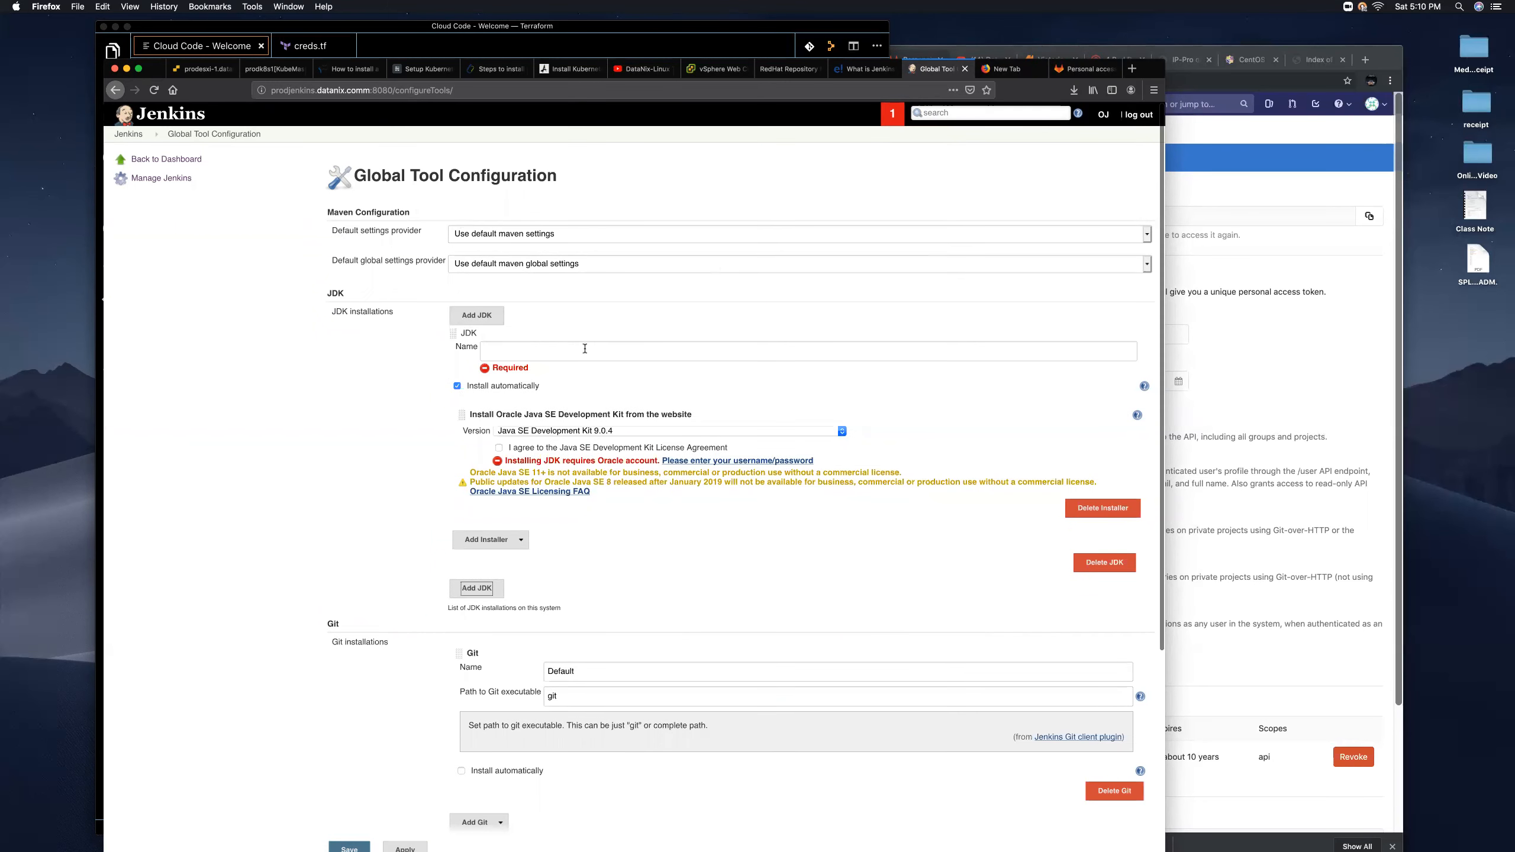
scroll(582, 343, "down", 5)
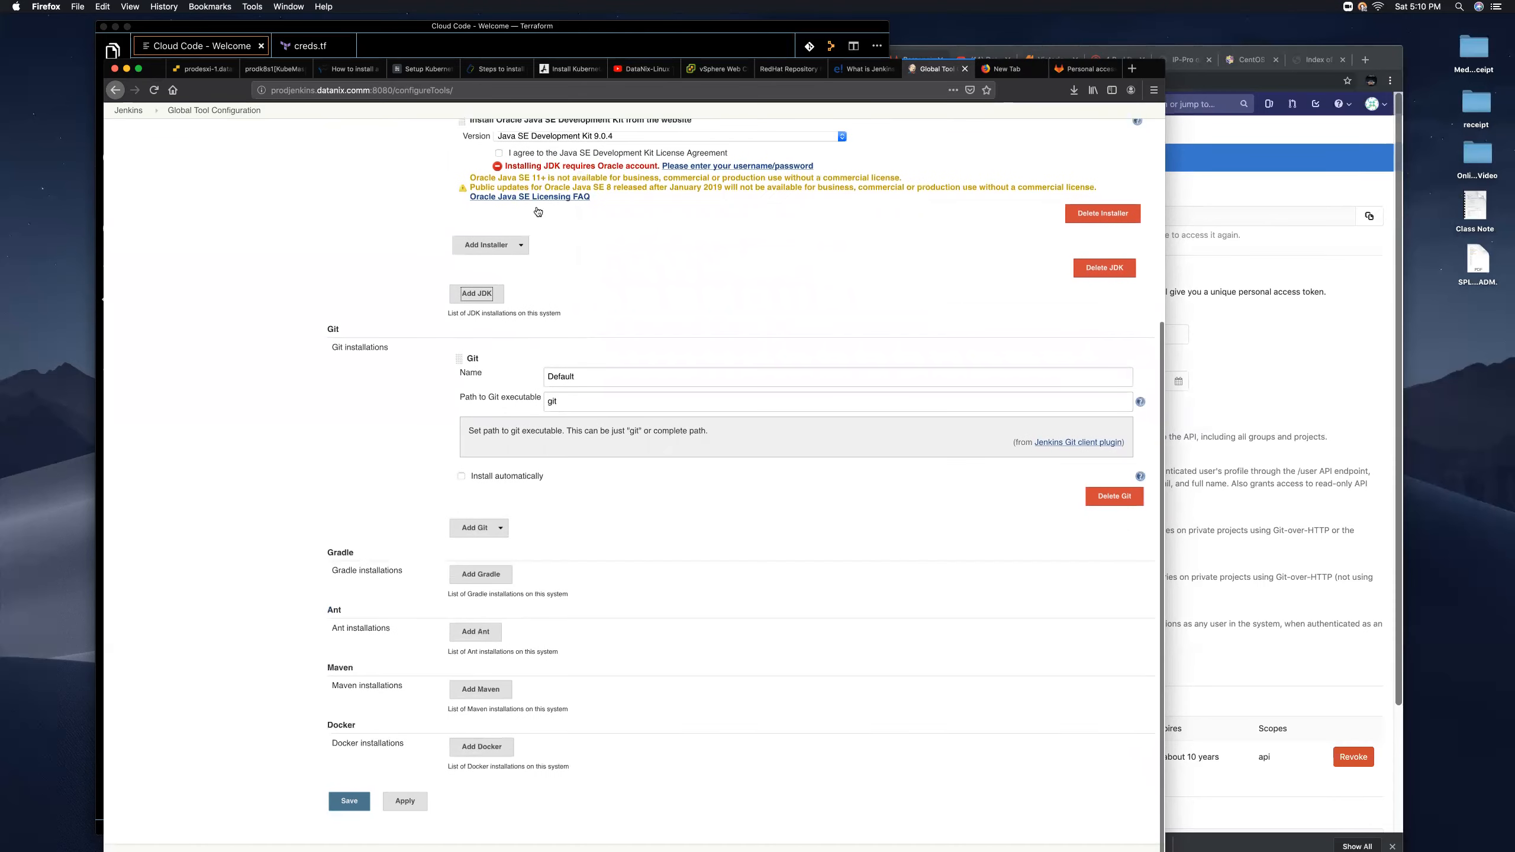
left_click(349, 801)
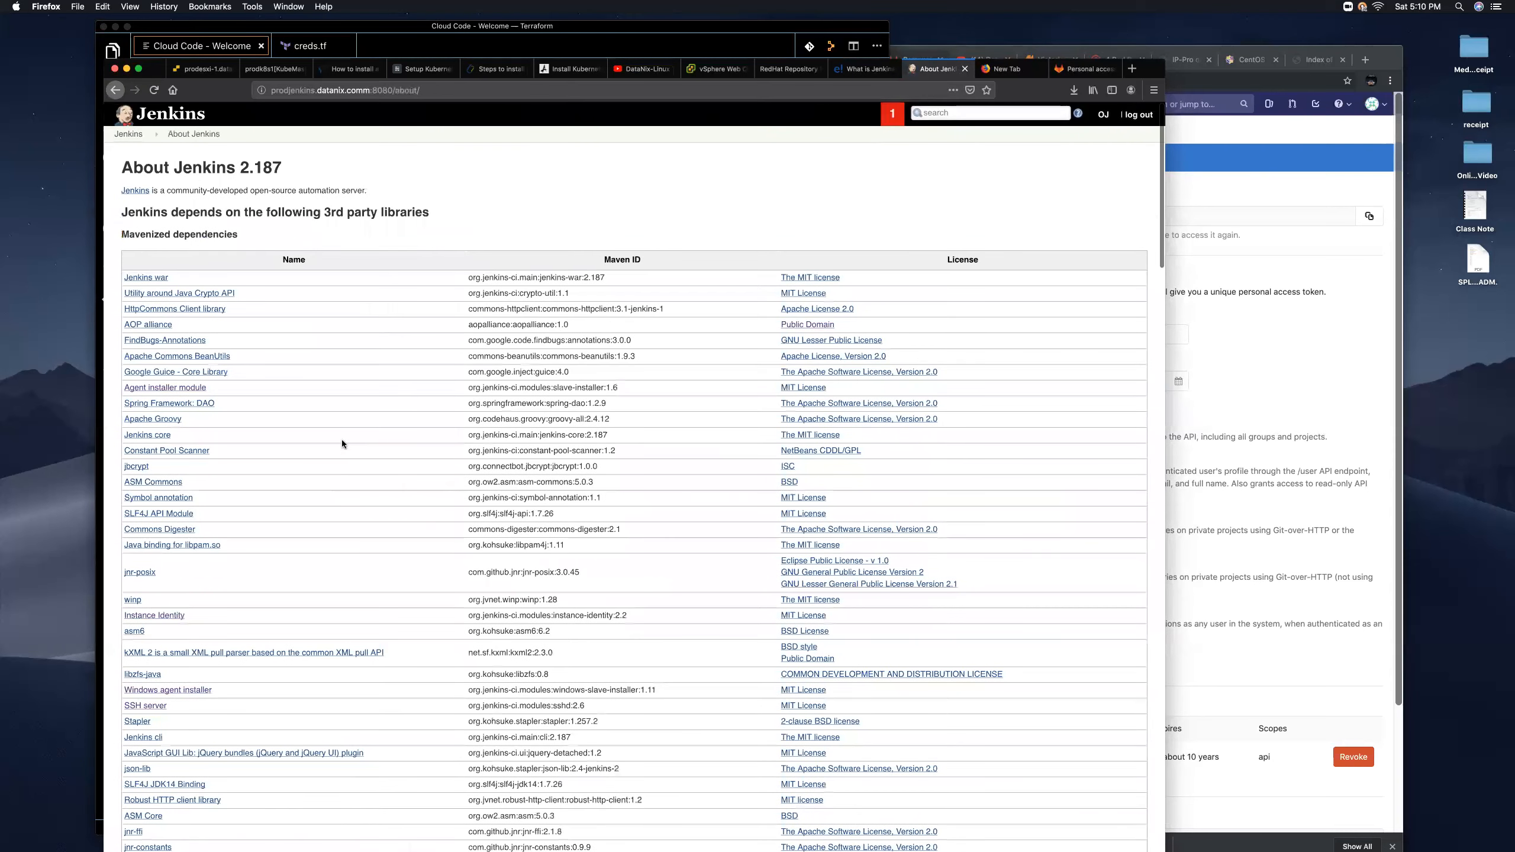
Open Manage Nodes from Manage Jenkins, view the new node form, and return to Manage Jenkins.
left_click(128, 134)
left_click(158, 217)
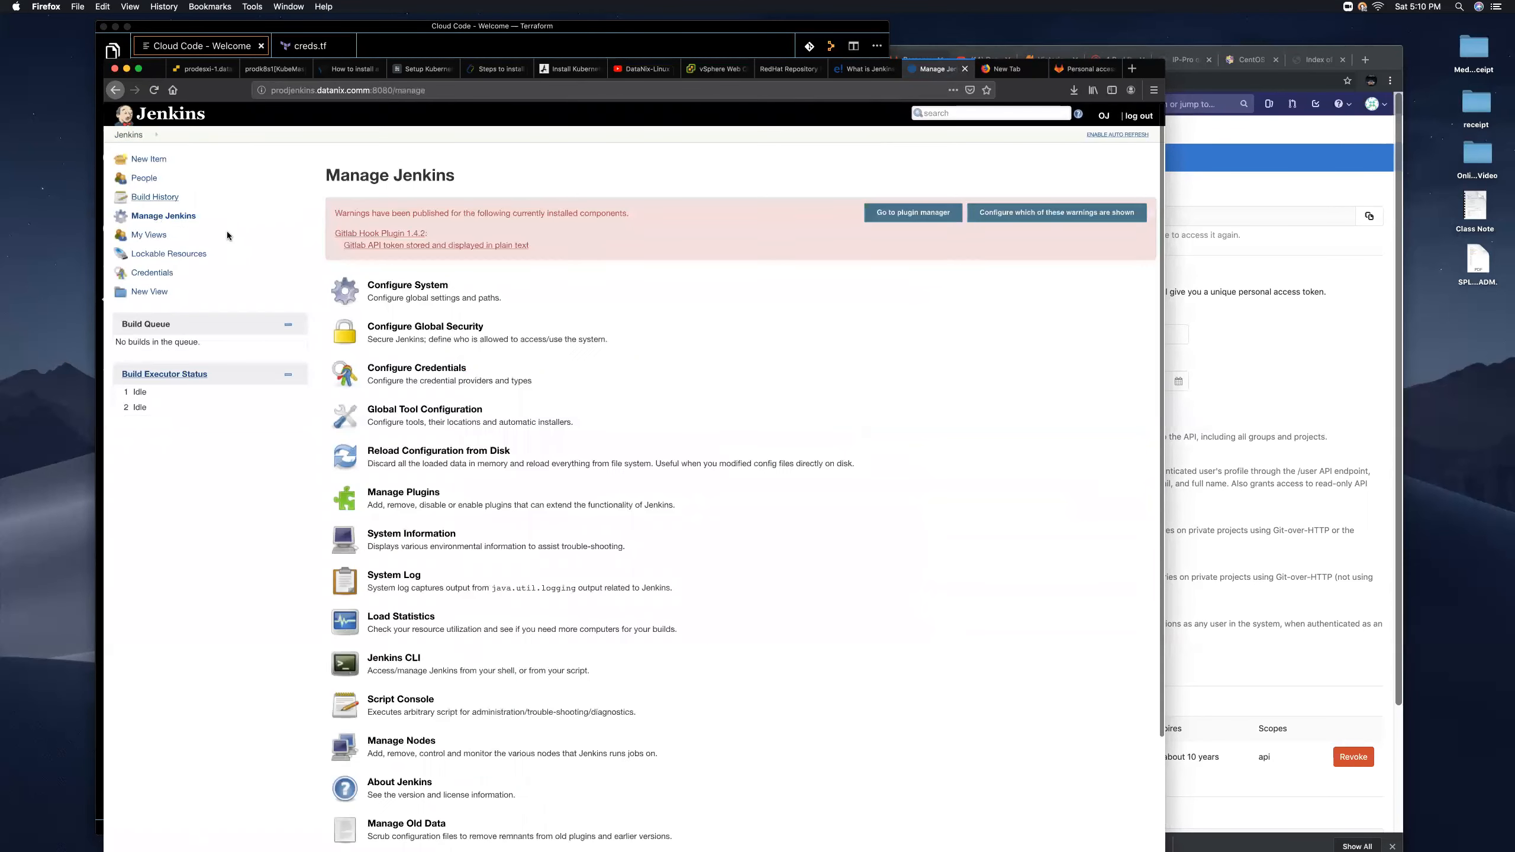
scroll(560, 416, "down", 3)
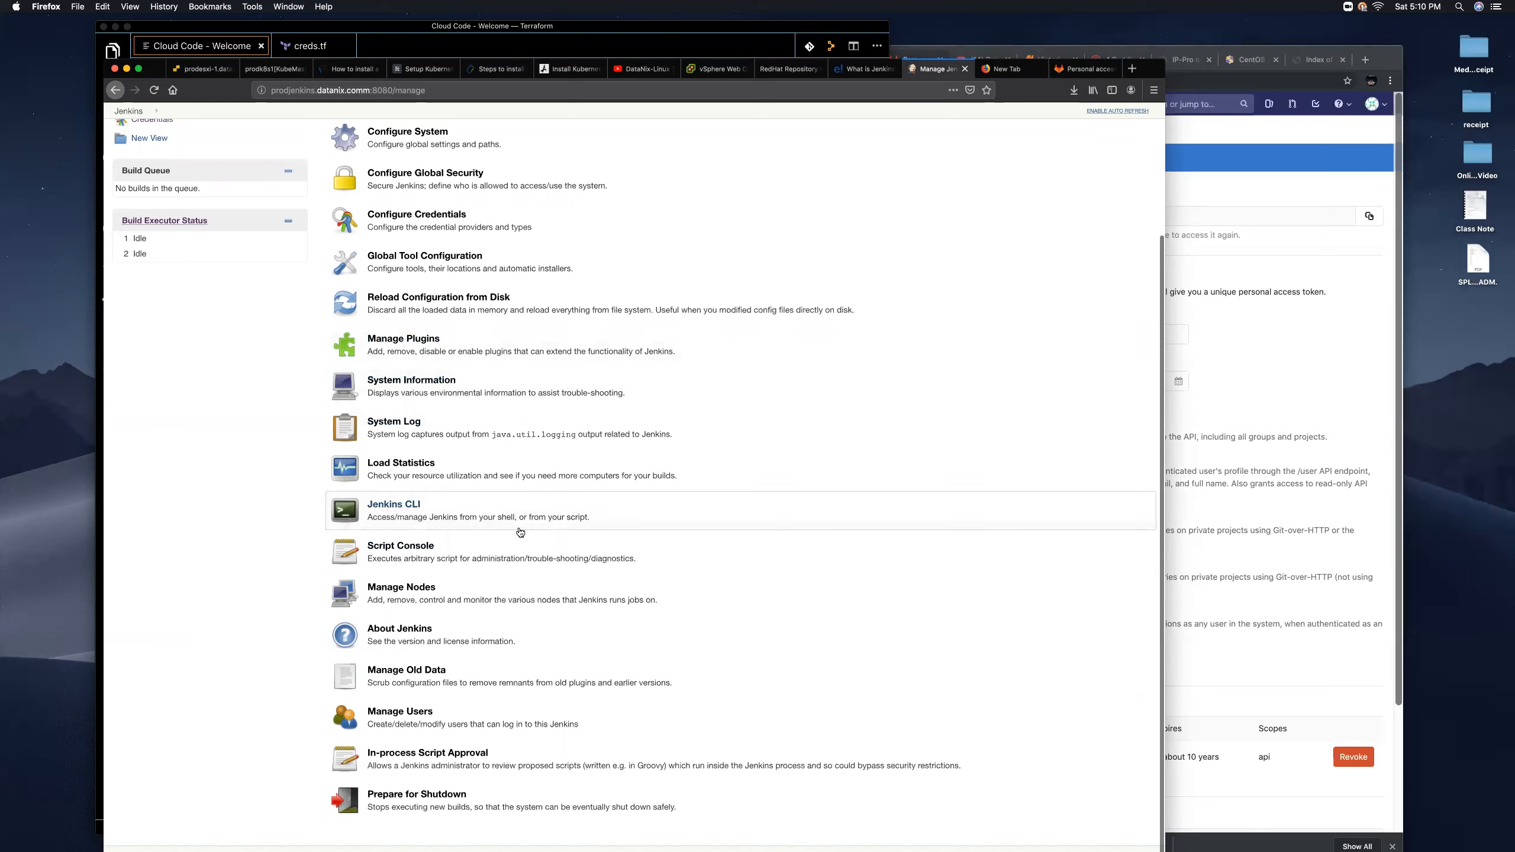
left_click(419, 592)
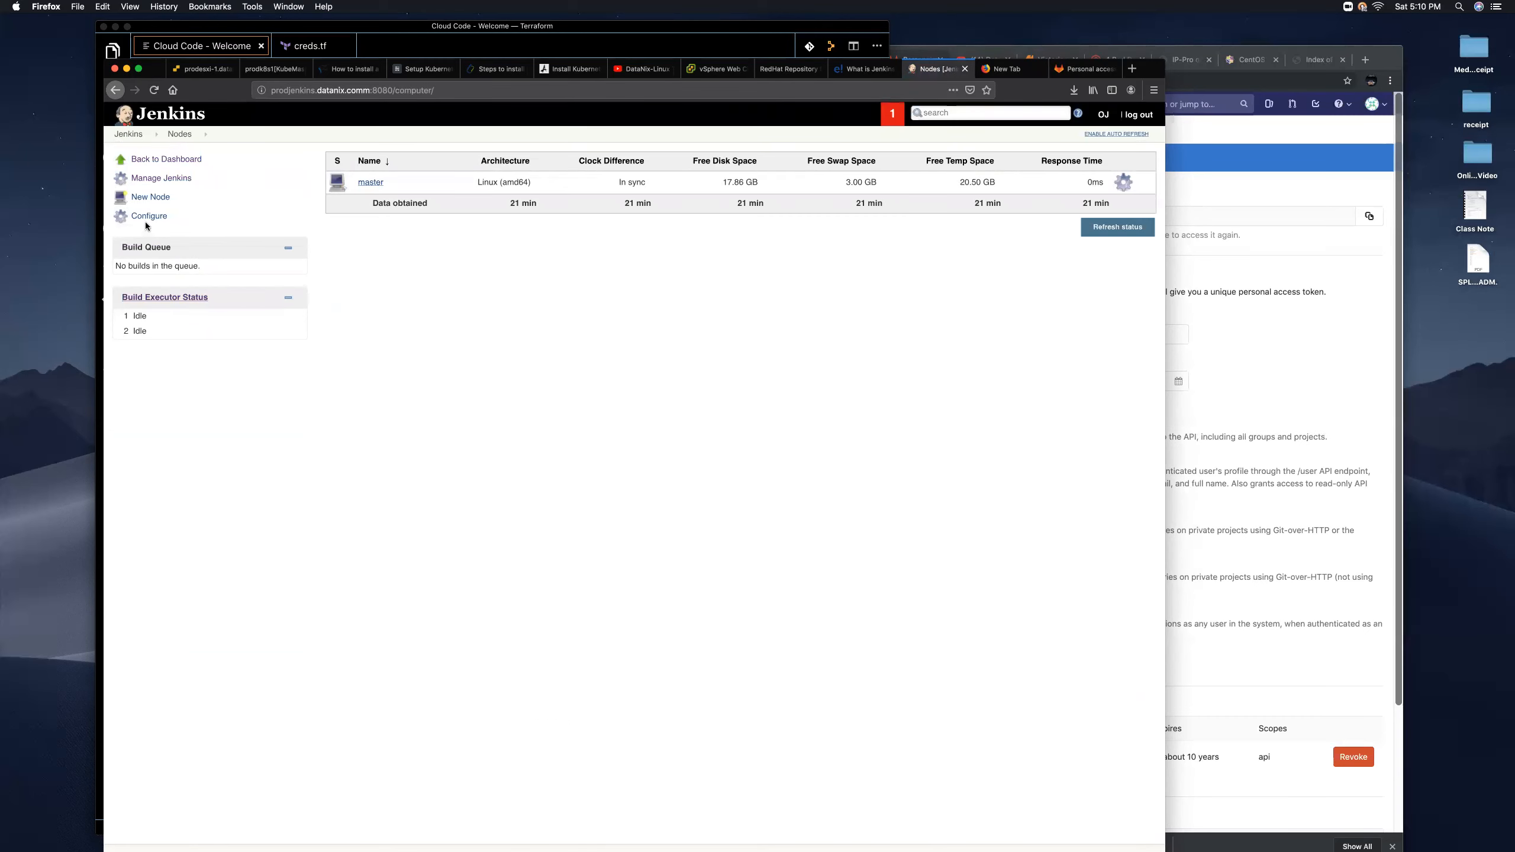
left_click(144, 198)
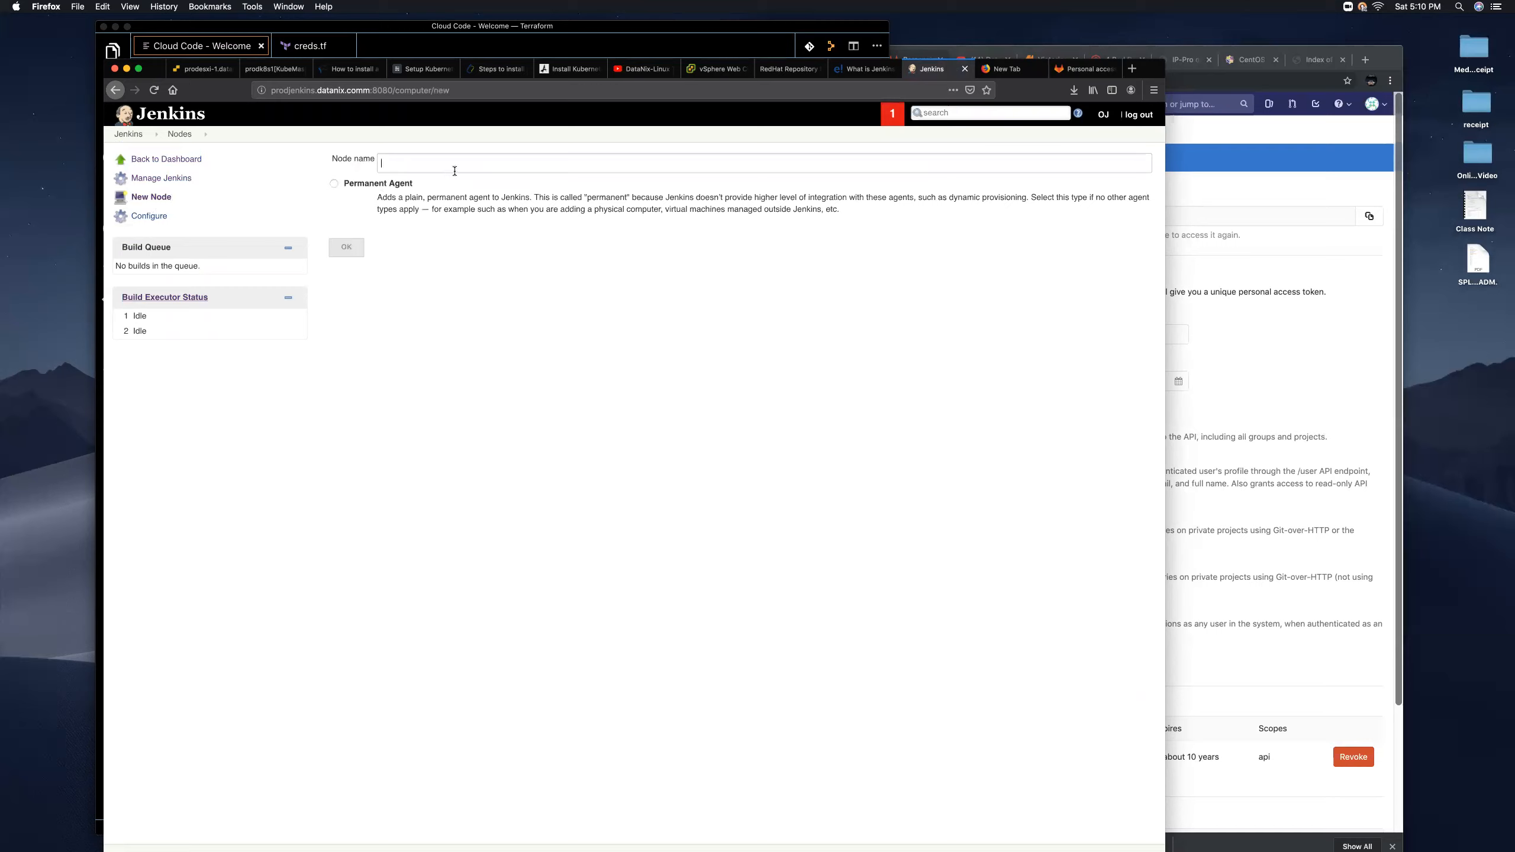
left_click(414, 159)
left_click(153, 181)
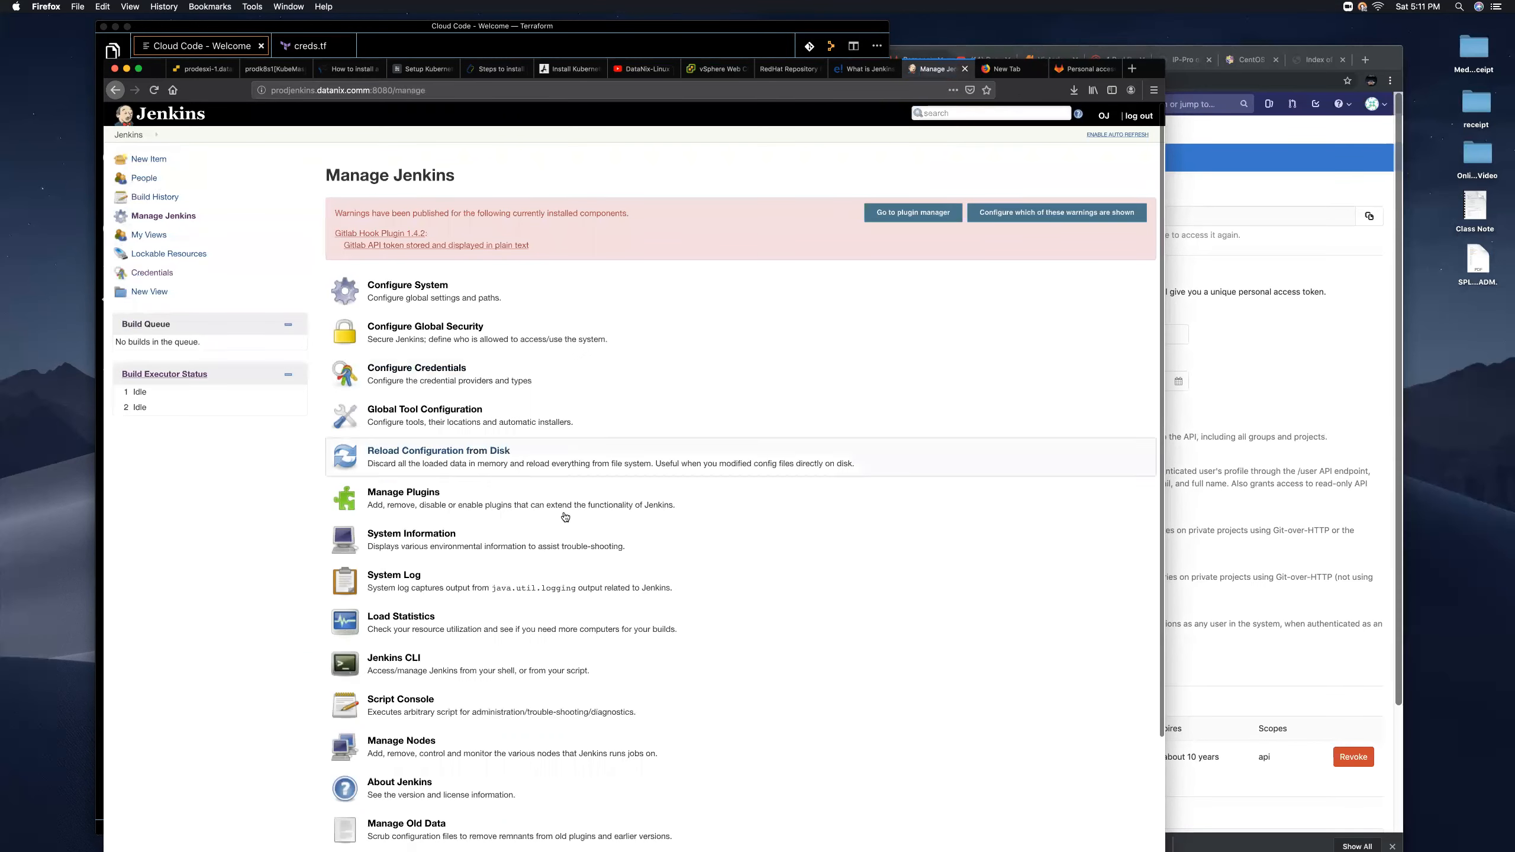
scroll(554, 516, "down", 3)
scroll(554, 516, "down", 2)
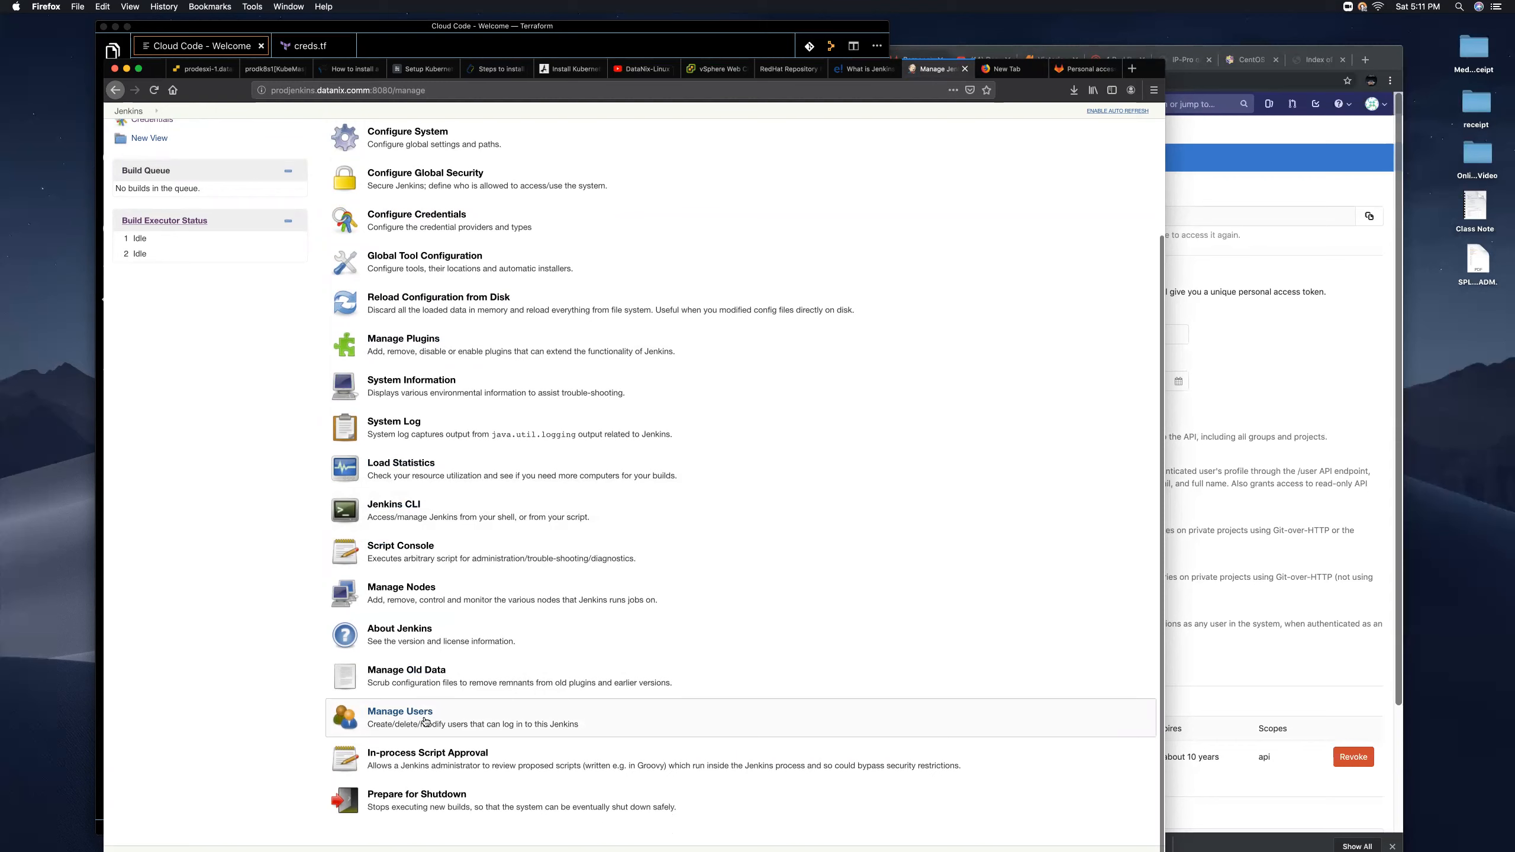
scroll(466, 505, "up", 1)
scroll(466, 505, "up", 5)
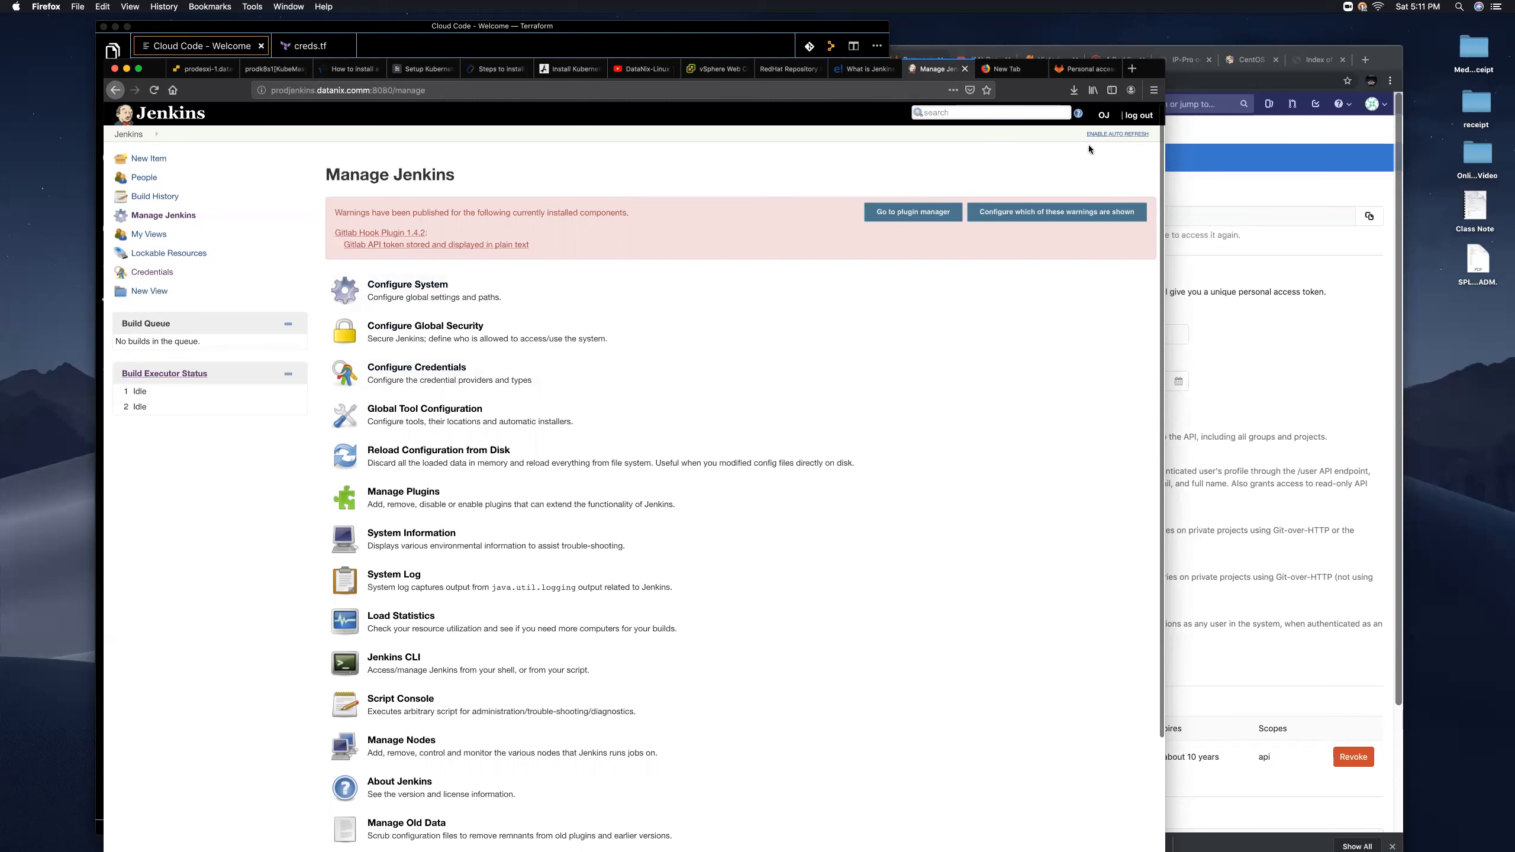
scroll(969, 129, "down", 1)
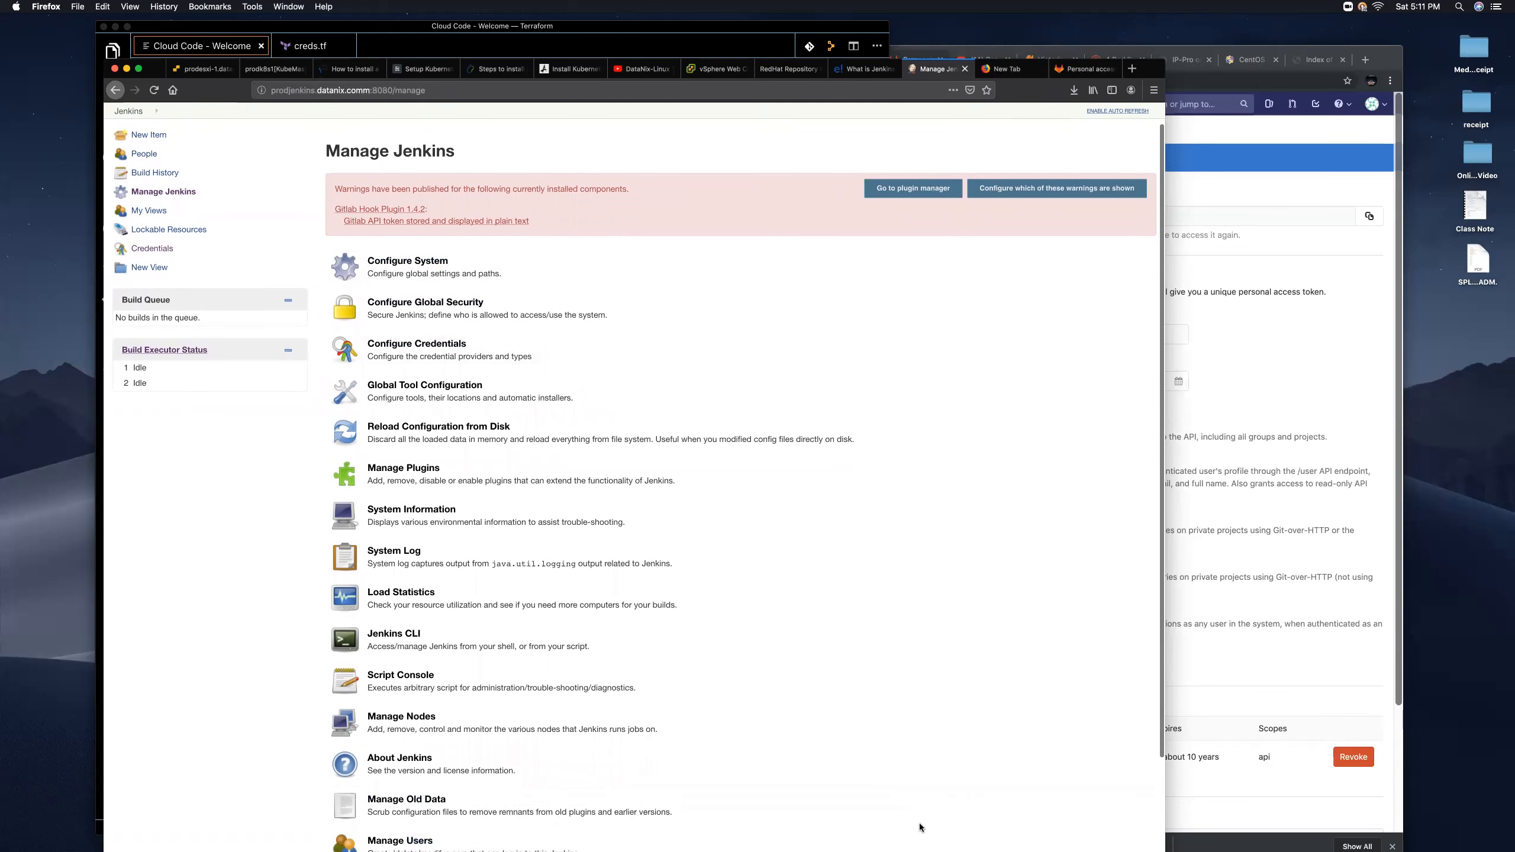